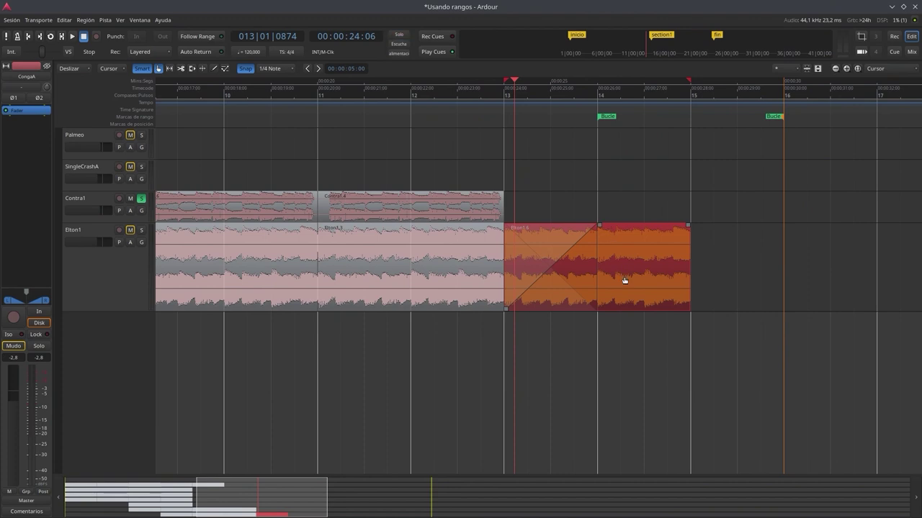
Step: Delete the selected Elton1 region starting at bar 13 and turn off solo on the Contra1 track
key("Delete")
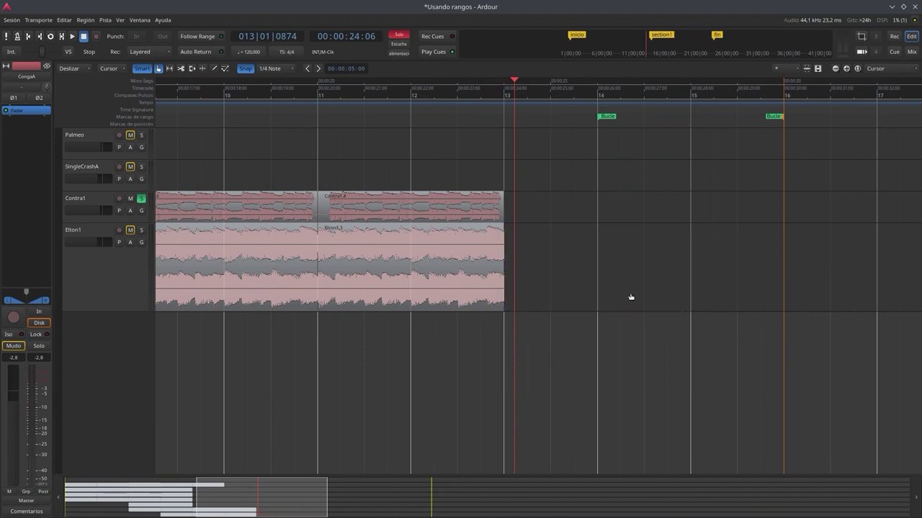
left_click_drag(297, 483, 163, 489)
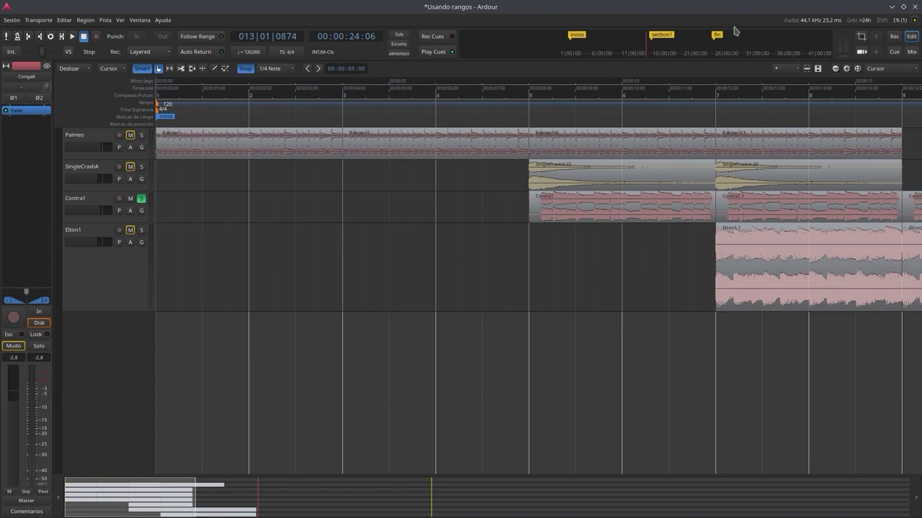
left_click(141, 198)
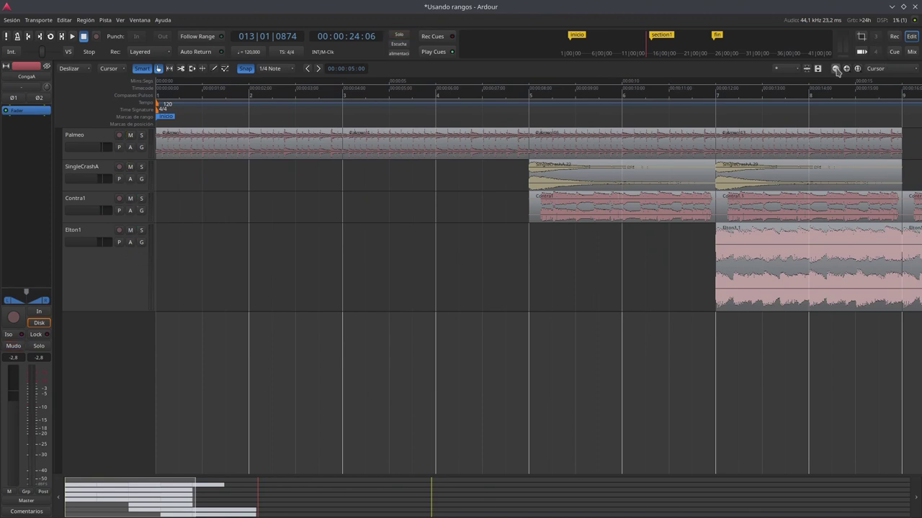
Step: Shrink the track heights so every track fits in the editor, and make the Palmeo track taller
left_click(807, 69)
left_click(808, 69)
left_click(808, 70)
left_click(808, 69)
left_click(808, 69)
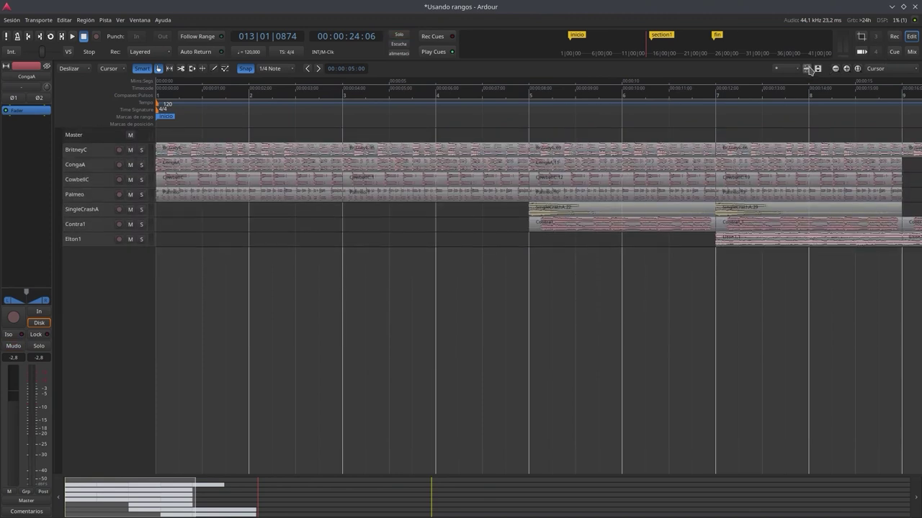
scroll(451, 324, "down", 1)
scroll(451, 325, "up", 1)
left_click_drag(194, 499, 279, 499)
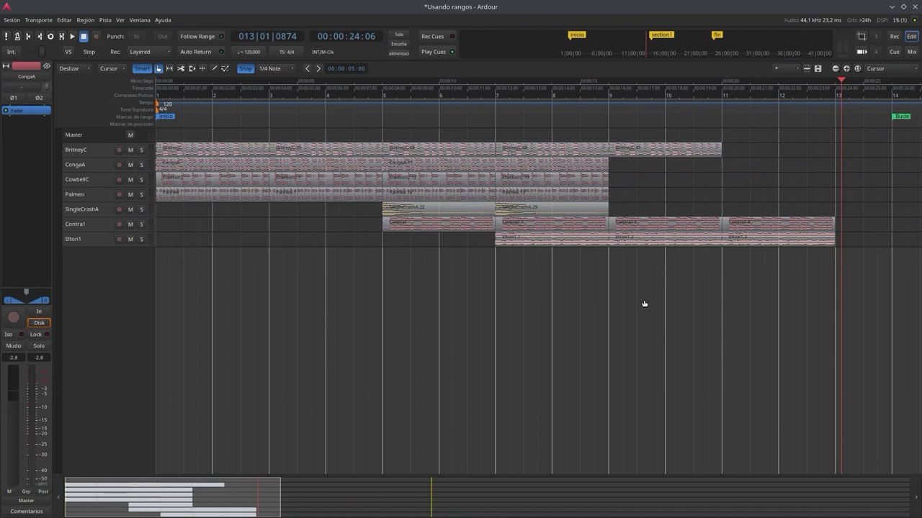
left_click_drag(93, 202, 87, 325)
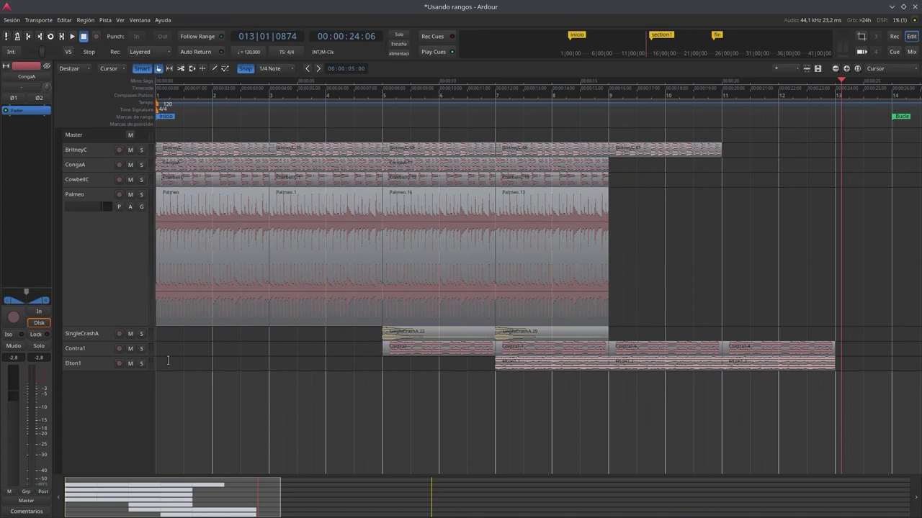
Step: Practise selecting single regions: Palmeo at bar 7, Contra1 at bars 5 and 9, BritneyC at bar 9 and both CongaA regions
mouse_move(549, 295)
left_mouse_down()
mouse_move(540, 295)
mouse_move(717, 296)
mouse_move(531, 292)
mouse_move(672, 305)
mouse_move(543, 300)
left_mouse_up()
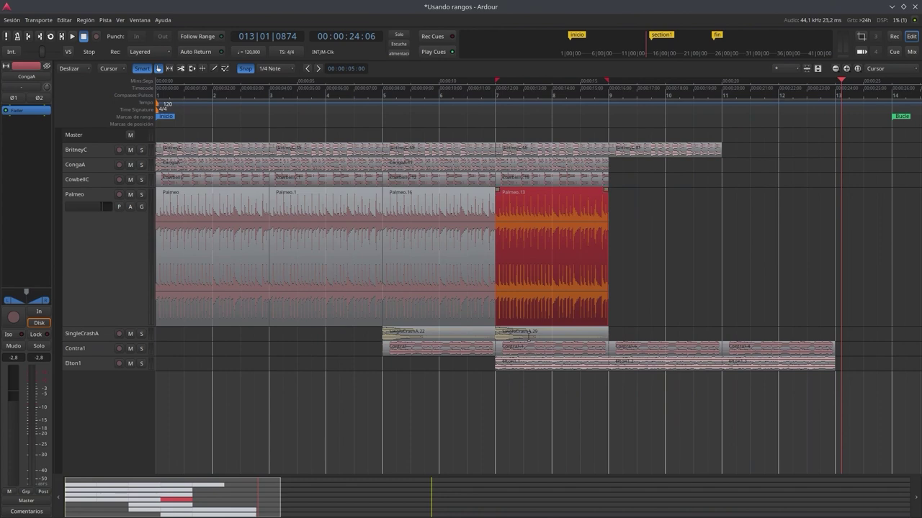
left_click(420, 350)
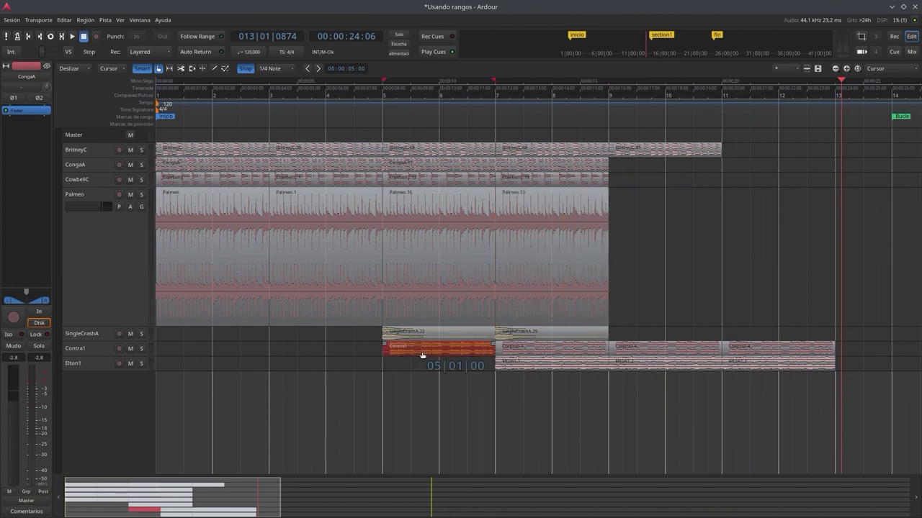
left_click(668, 156)
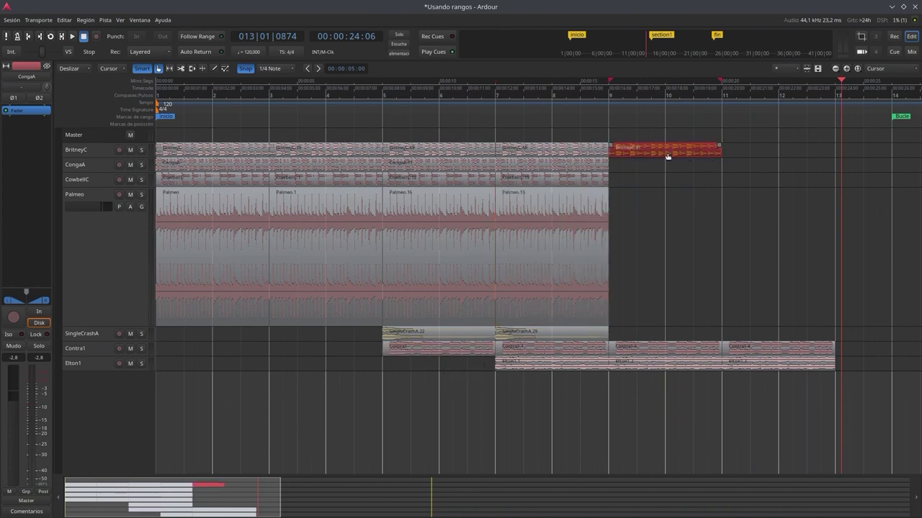
left_click(684, 352)
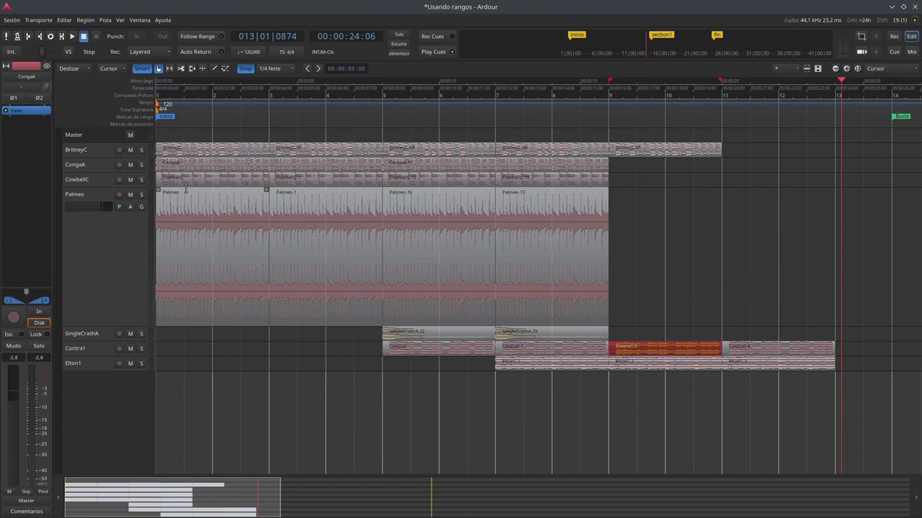
left_click(206, 172)
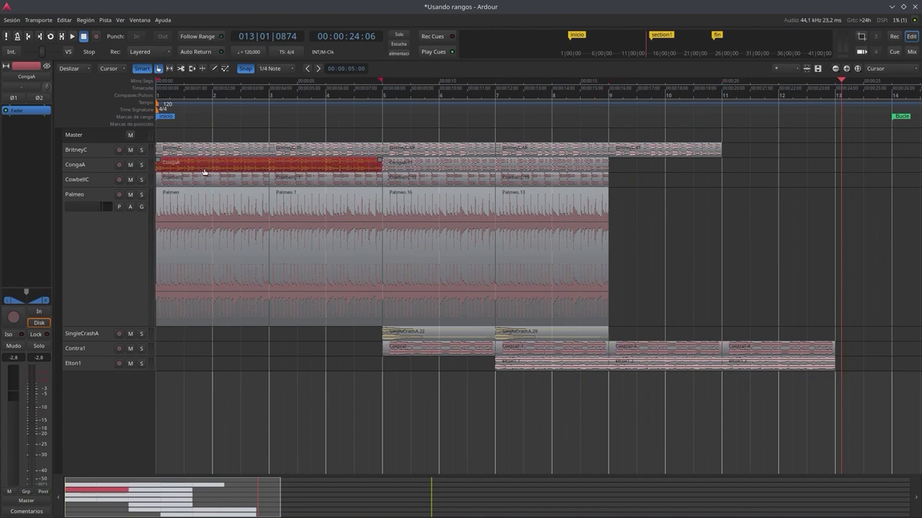
left_click(481, 170)
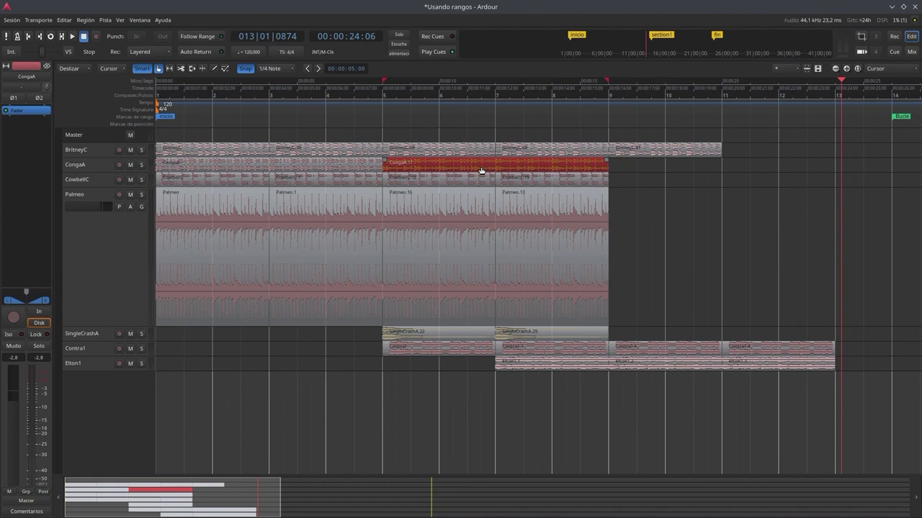
mouse_move(481, 171)
left_mouse_down()
mouse_move(747, 170)
mouse_move(481, 161)
left_mouse_up()
left_click(657, 152)
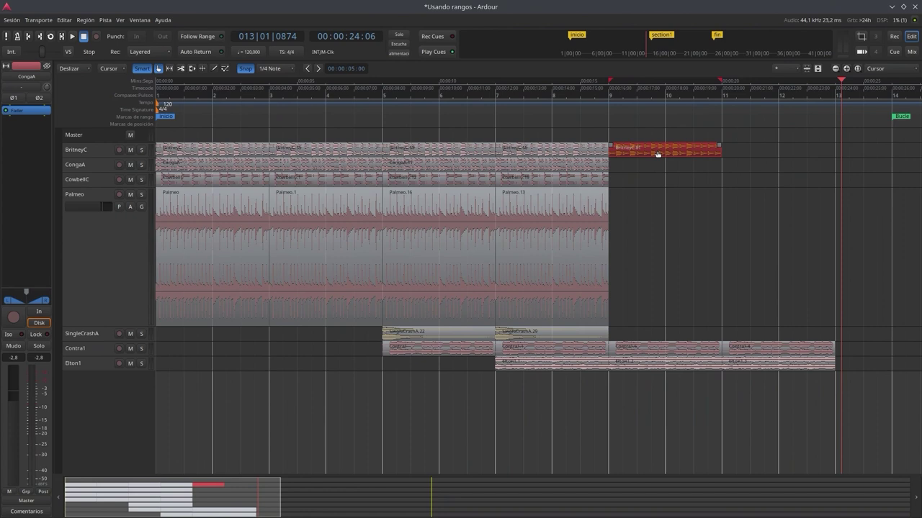
Step: Switch to the browser and read the Ardour tutorial's section on selecting regions
key("alt+Tab")
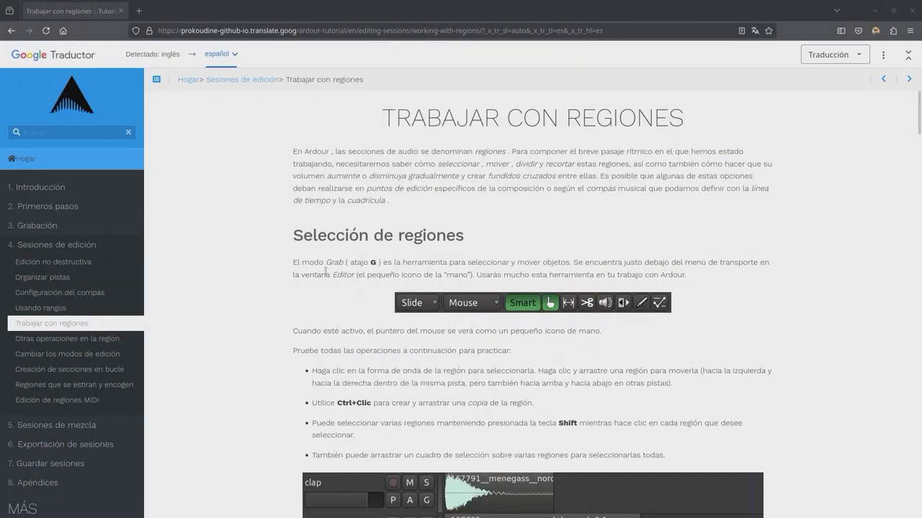
scroll(587, 323, "down", 3)
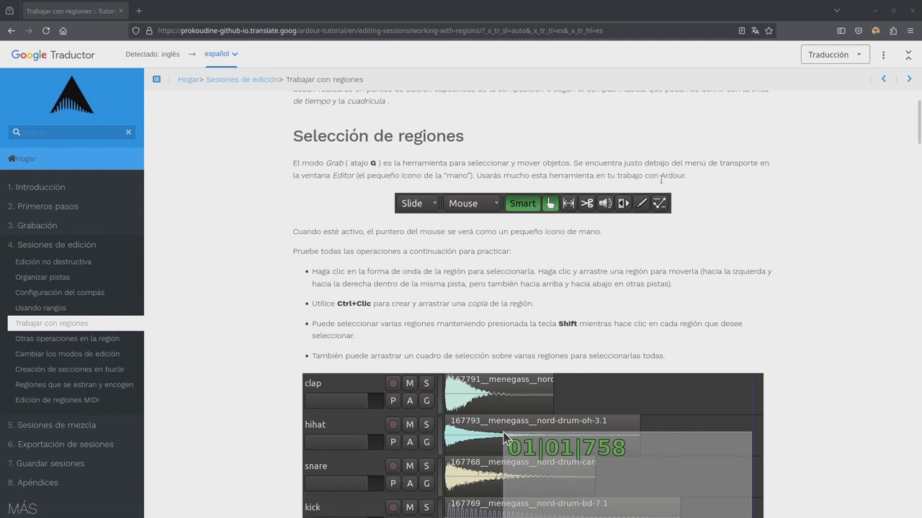
scroll(335, 281, "down", 3)
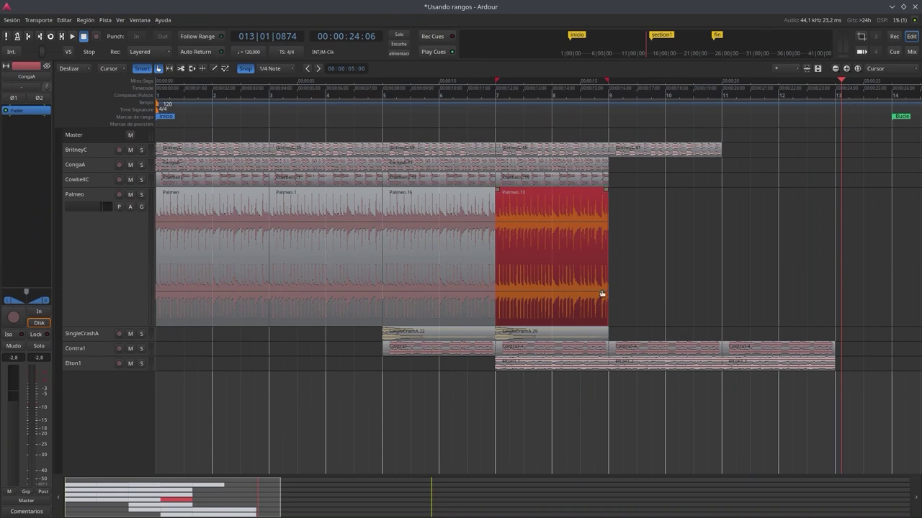
Step: Select in turn the third Palmeo region, the BritneyC region at bar 9 and the Elton1 region at bar 9
left_click(440, 287)
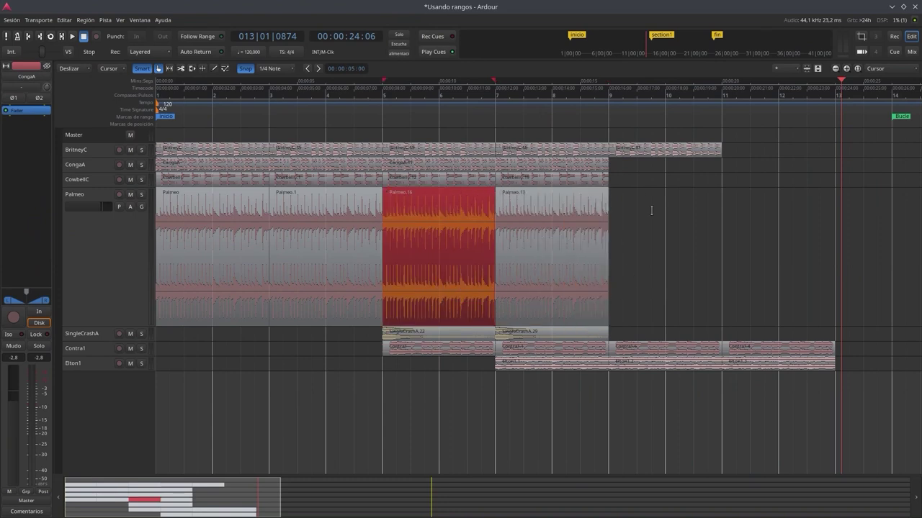
left_click(649, 155)
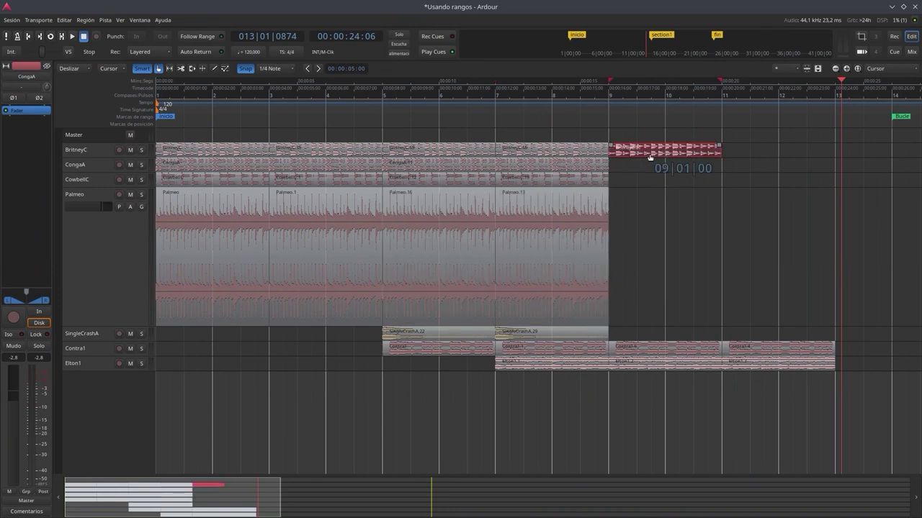
left_click(666, 366)
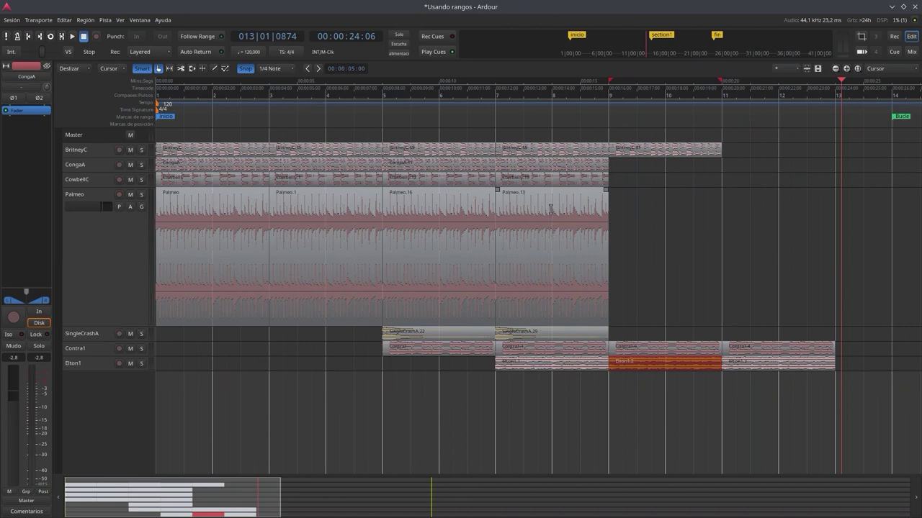
Step: Try marking half-bar ranges from bar 8 on Palmeo and bar 12 on Contra1, and selecting the whole last Palmeo region
left_click_drag(552, 238, 580, 249)
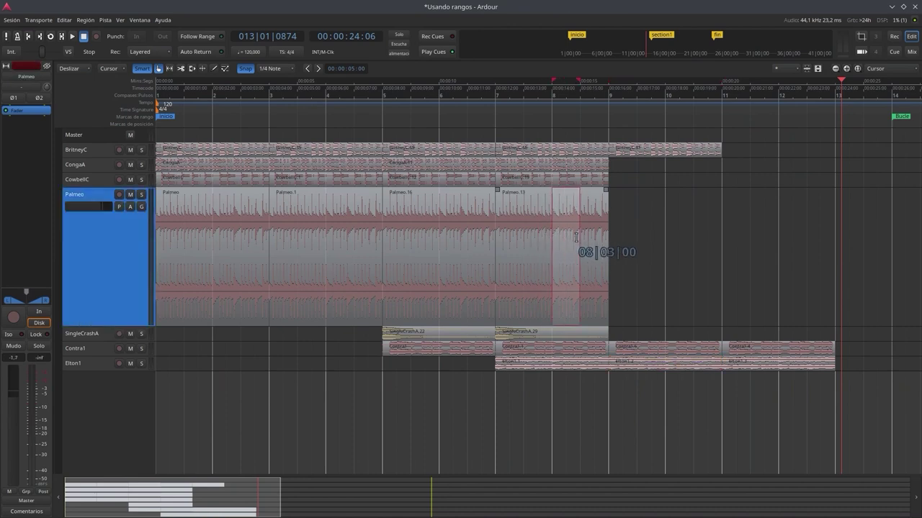
left_click(662, 239)
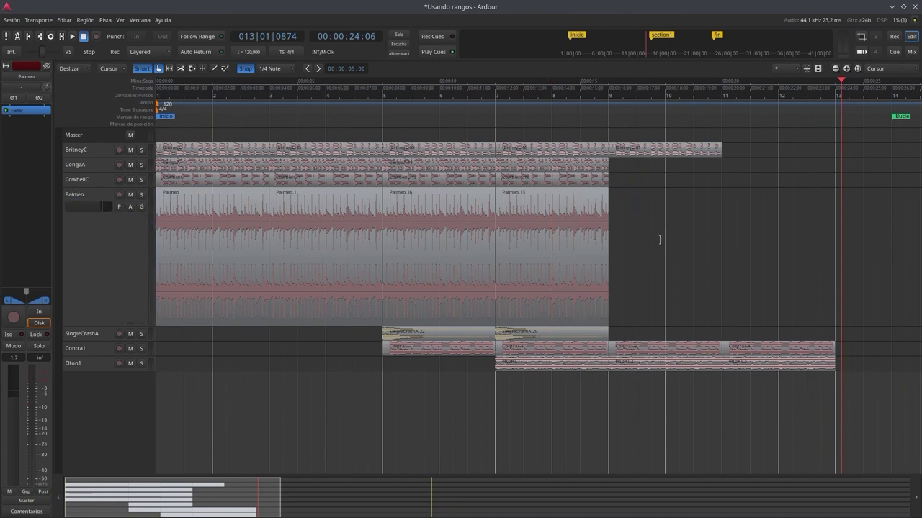
left_click(552, 307)
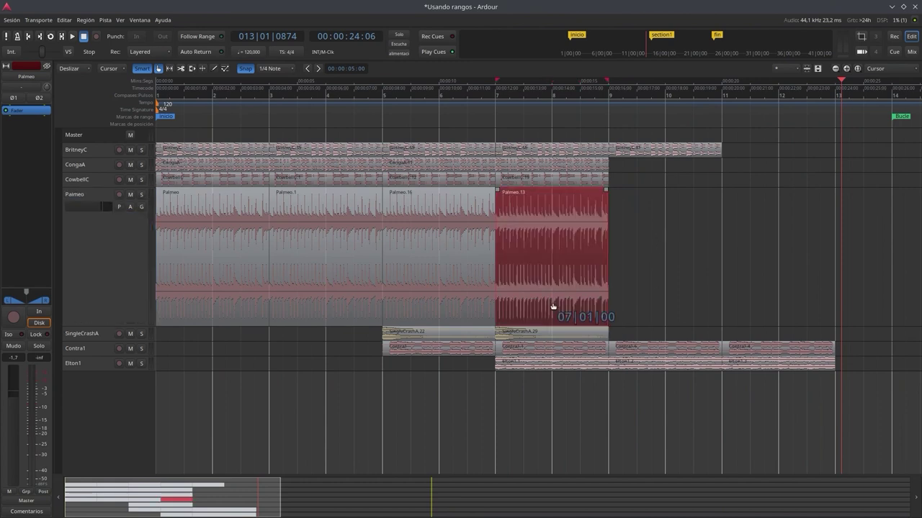
mouse_move(552, 307)
left_mouse_down()
mouse_move(654, 305)
mouse_move(555, 296)
left_mouse_up()
mouse_move(559, 311)
left_mouse_down()
mouse_move(617, 309)
mouse_move(566, 305)
left_mouse_up()
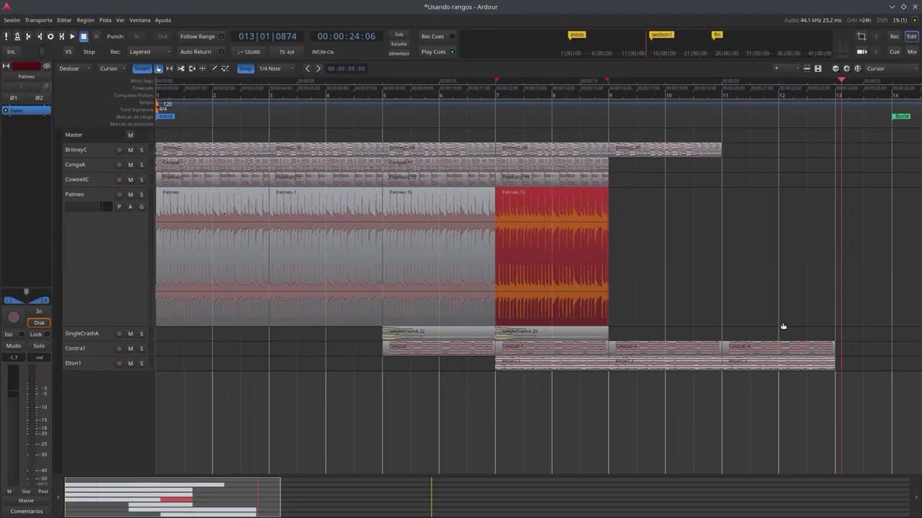
left_click(753, 297)
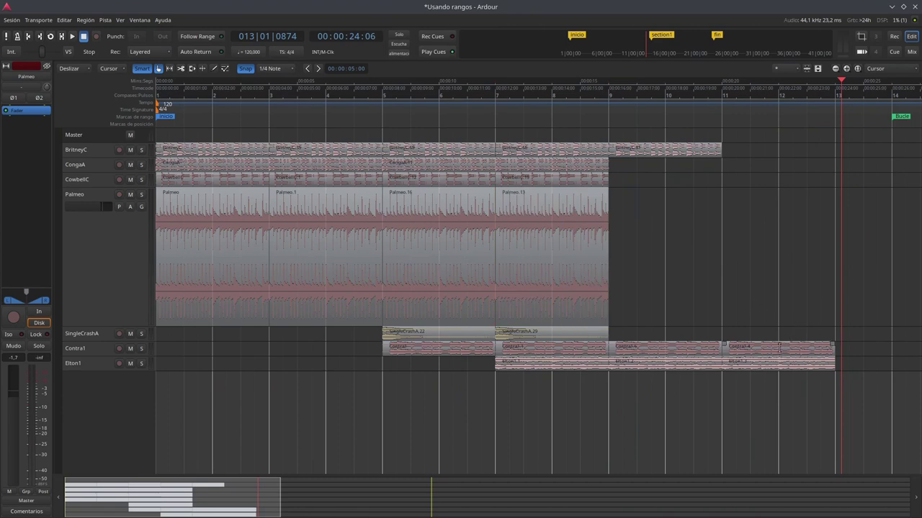
left_click_drag(780, 348, 804, 348)
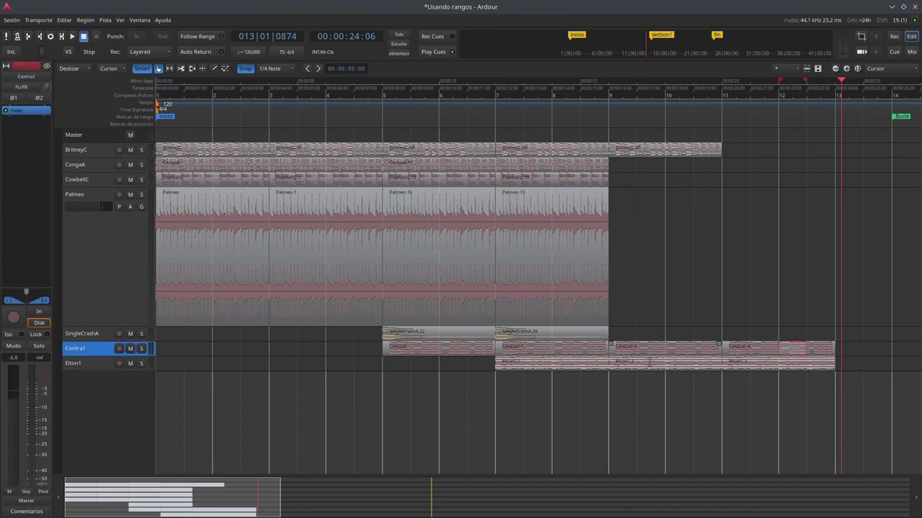
Step: With the Contra1 track enlarged, copy its last region to bar 13 and try another copy on SingleCrashA and Palmeo, deleting it
left_click_drag(91, 354, 85, 420)
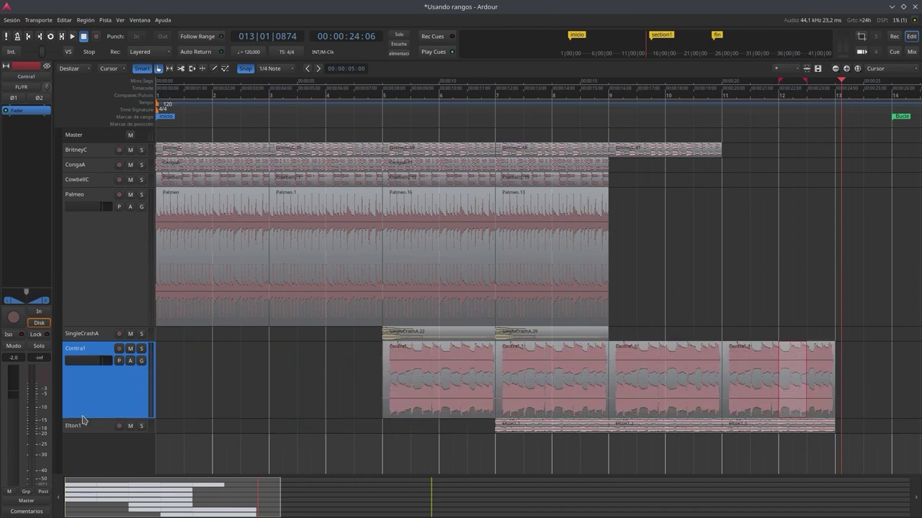
left_click(748, 408)
left_click_drag(749, 408, 696, 336)
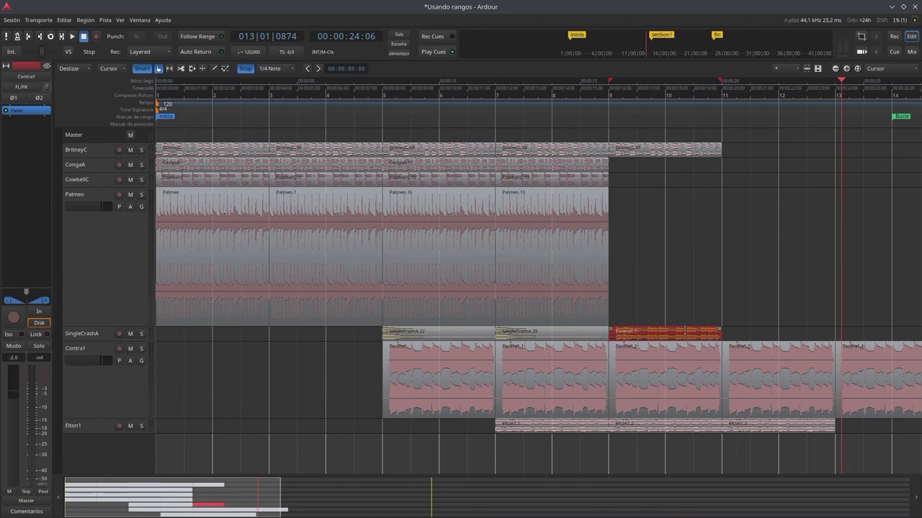
left_click_drag(681, 334, 770, 285)
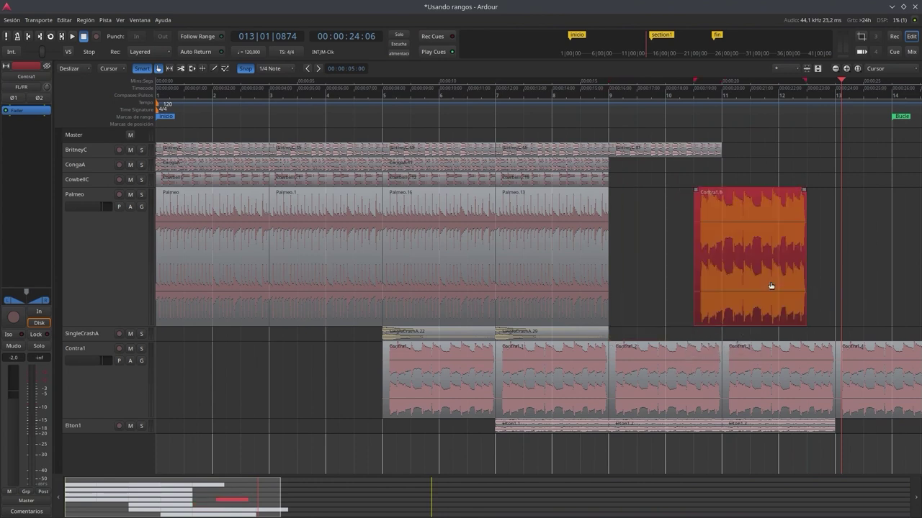
key("Delete")
Step: Extend the Contra1 track with two more copies of its region, placed end to end at bars 15 and 17
left_click_drag(779, 403, 881, 397)
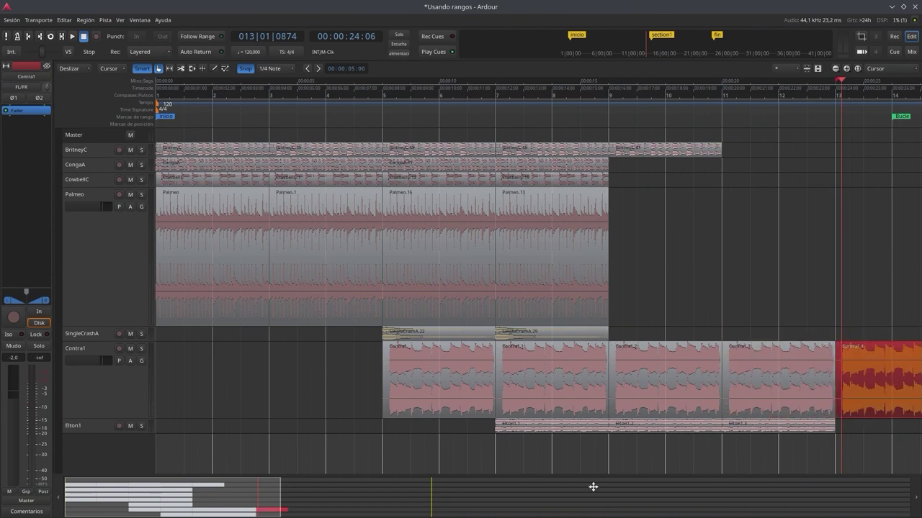
left_click_drag(258, 509, 386, 516)
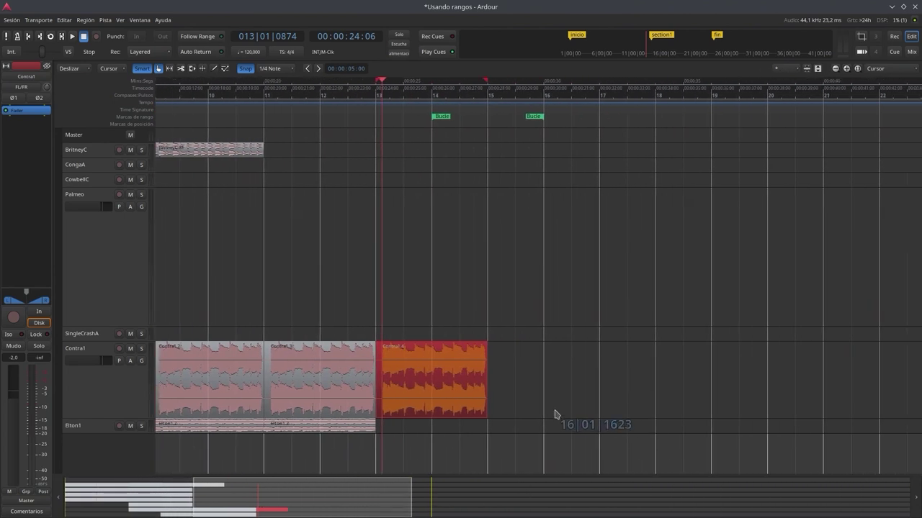
left_click(519, 403)
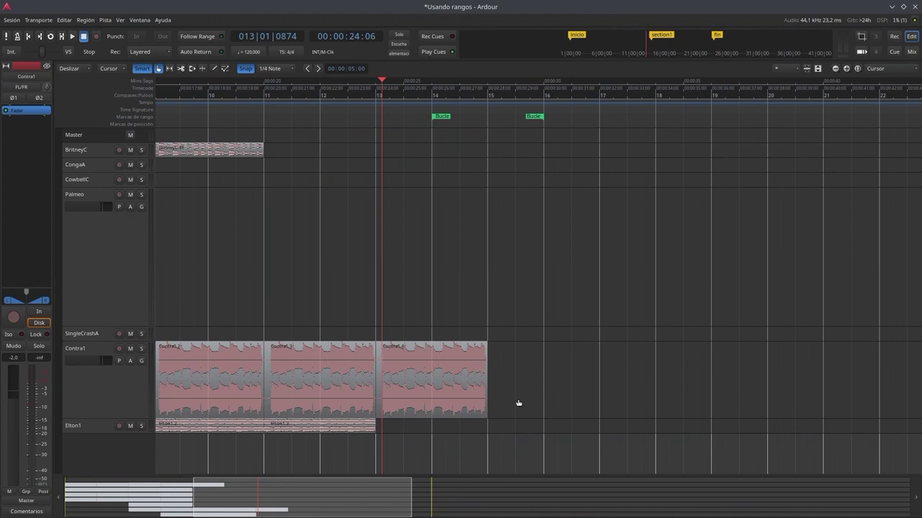
left_click_drag(419, 404, 533, 408)
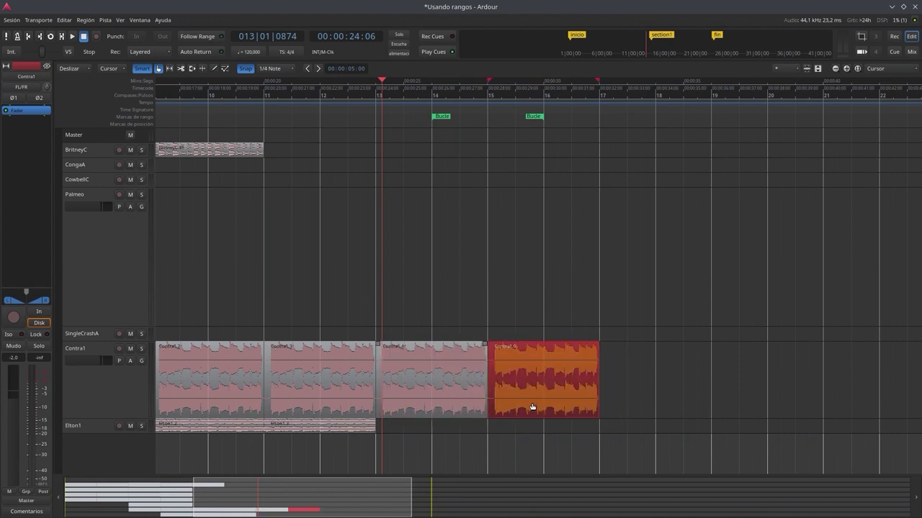
left_click(649, 390)
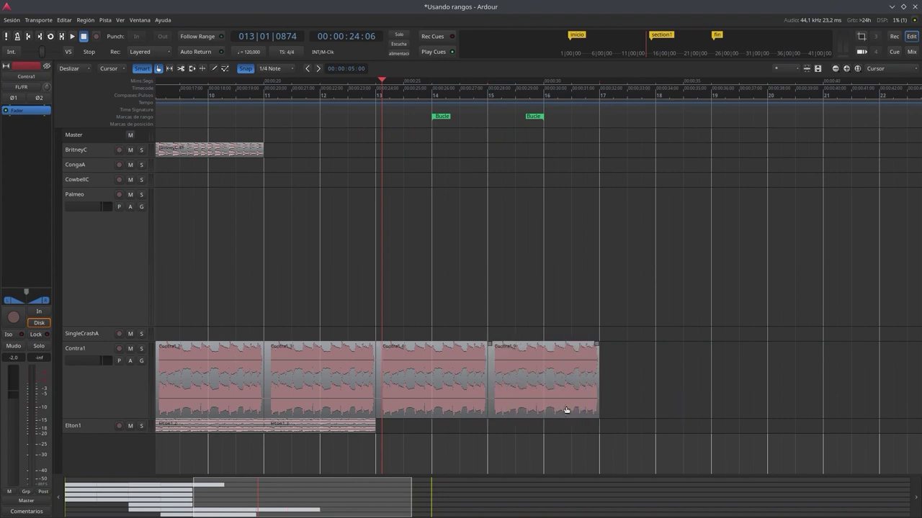
left_click_drag(549, 411, 661, 414)
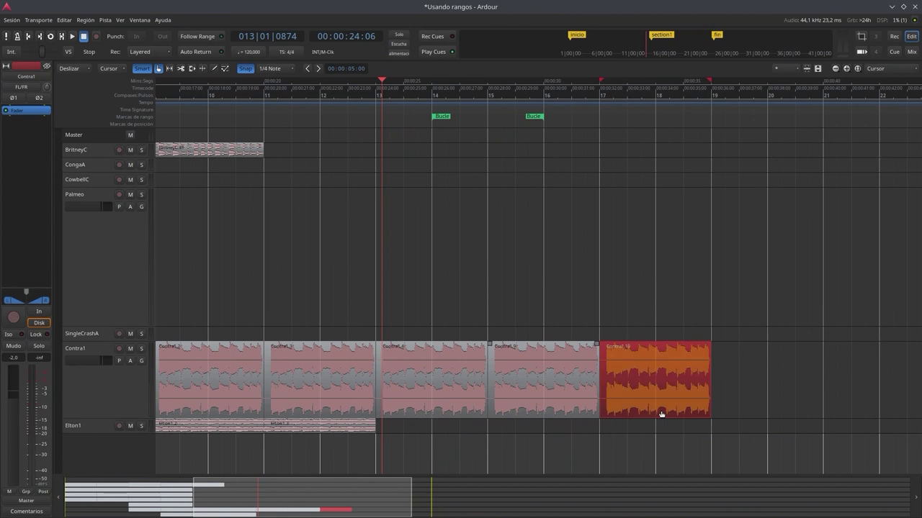
left_click_drag(402, 504, 358, 498)
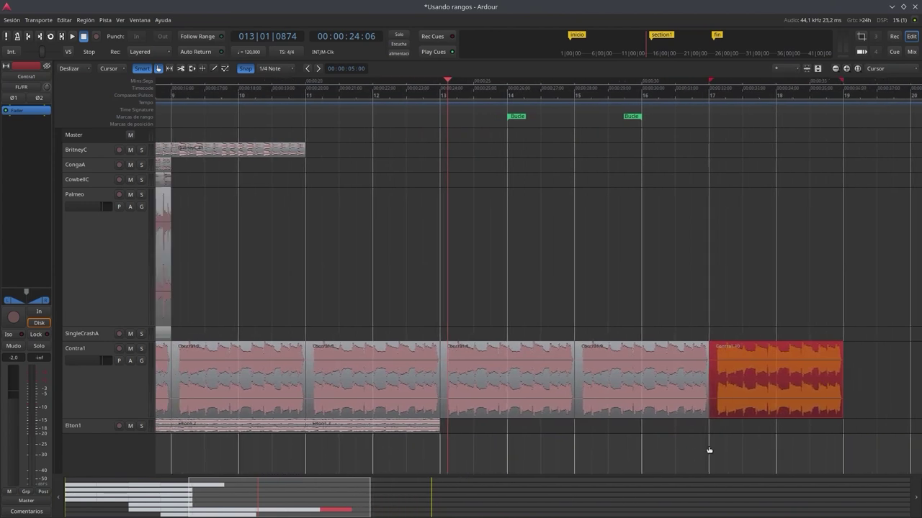
Step: Box-select all the Contra1 regions from bar 9 to bar 19 and delete them
left_click_drag(230, 307, 845, 375)
key("Delete")
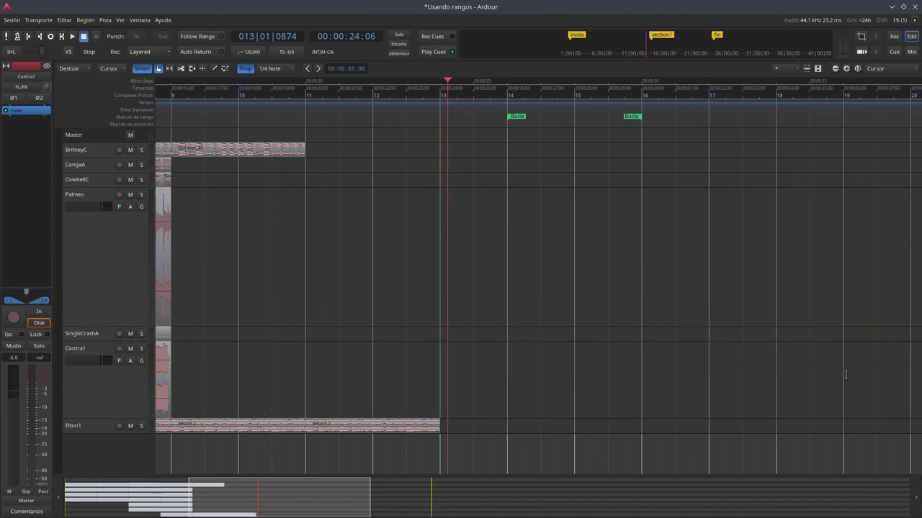
left_click_drag(311, 509, 213, 510)
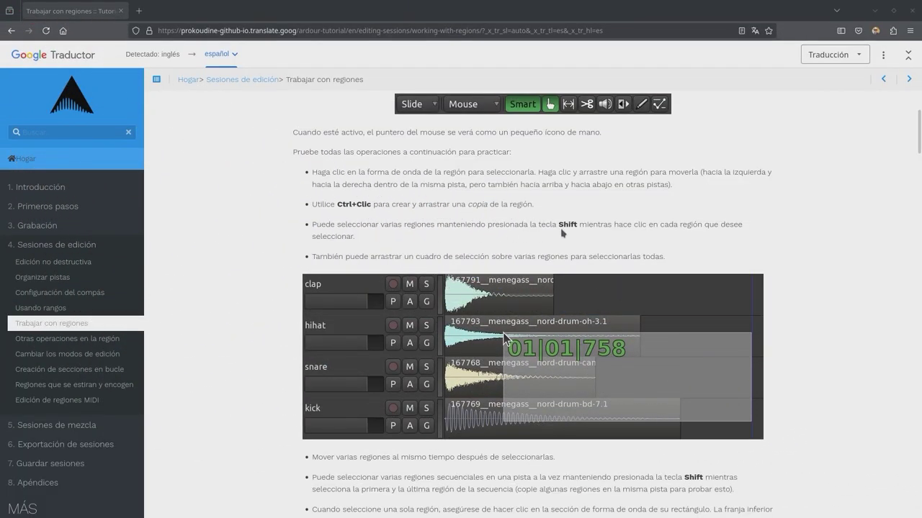
Step: Highlight the tutorial's multi-selection hint, and in Ardour select together the BritneyC region at bar 3, CowbellC and Contra1 at bar 5, and Elton1 at bar 9
left_click_drag(550, 225, 600, 226)
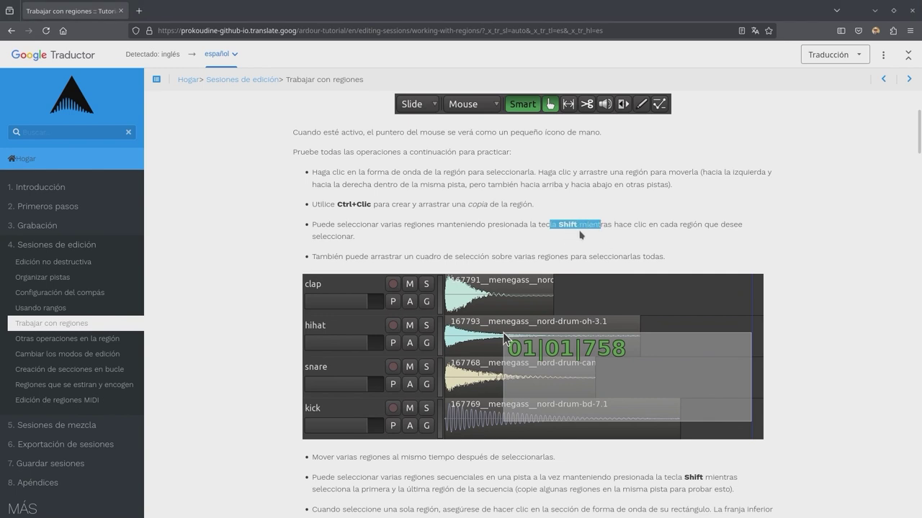
left_click_drag(540, 224, 607, 225)
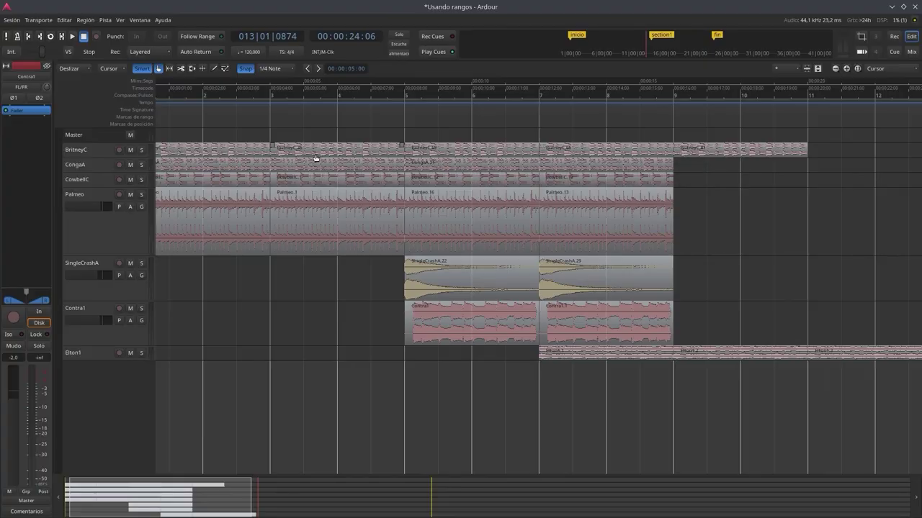
left_click(315, 157)
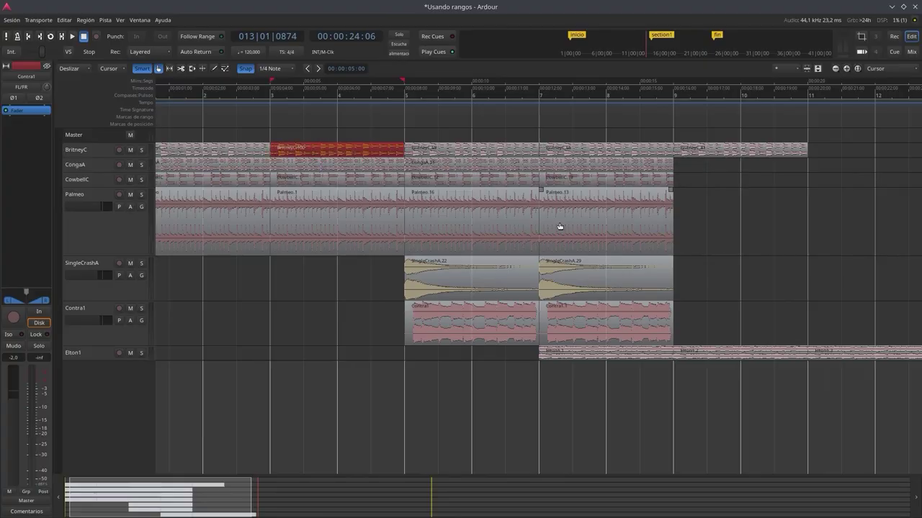
left_click(516, 188, "ctrl")
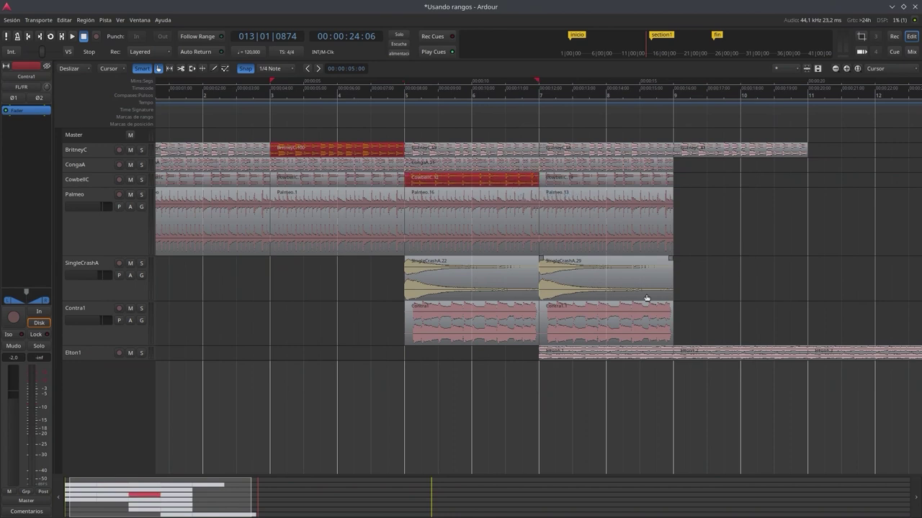
left_click(500, 345, "ctrl")
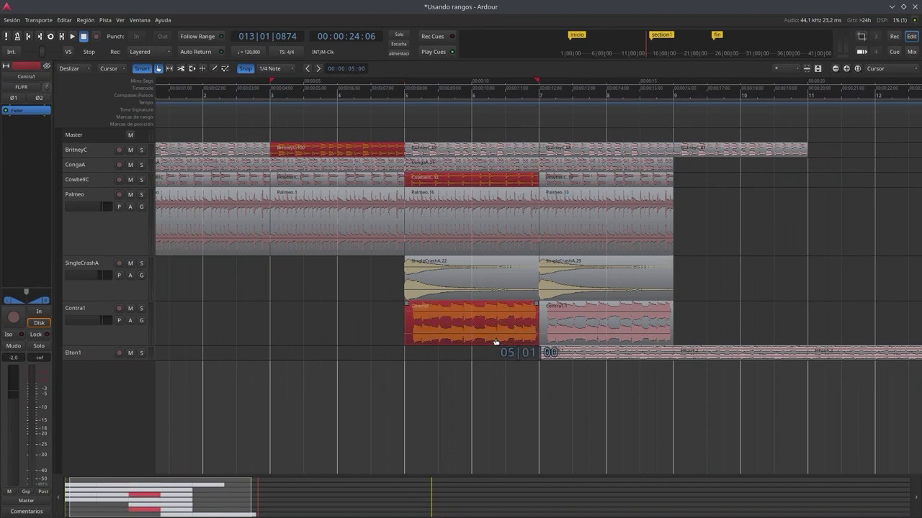
left_click(782, 358, "ctrl")
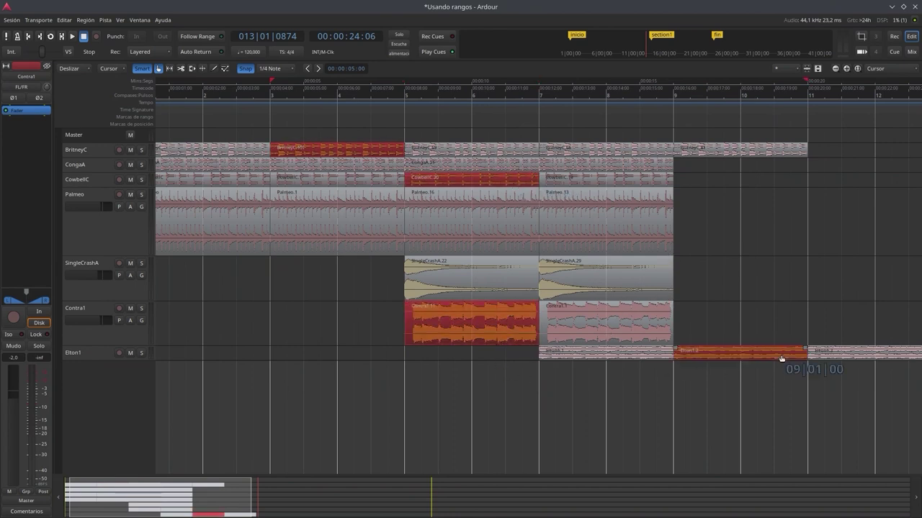
left_click(736, 414)
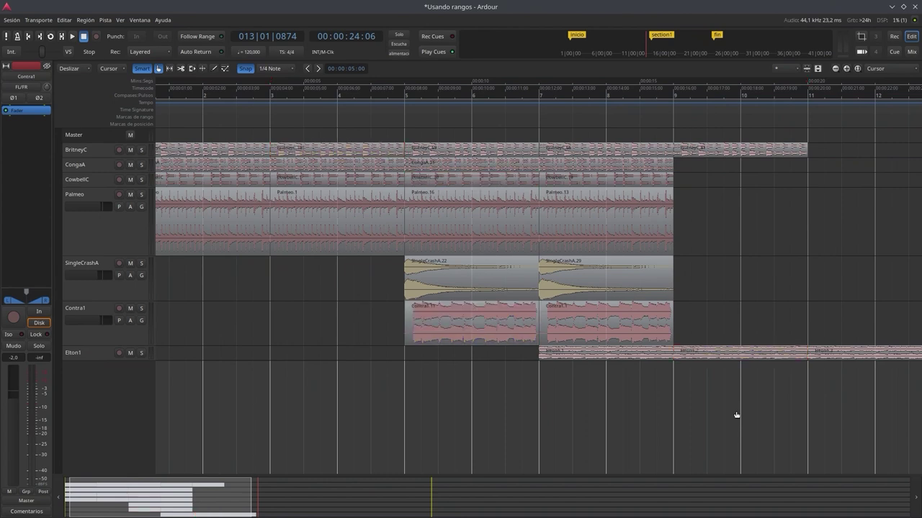
Step: Box-select the regions of all tracks from bar 7 onwards, clear that selection, and box-select only the last Elton1 region
left_click(893, 7)
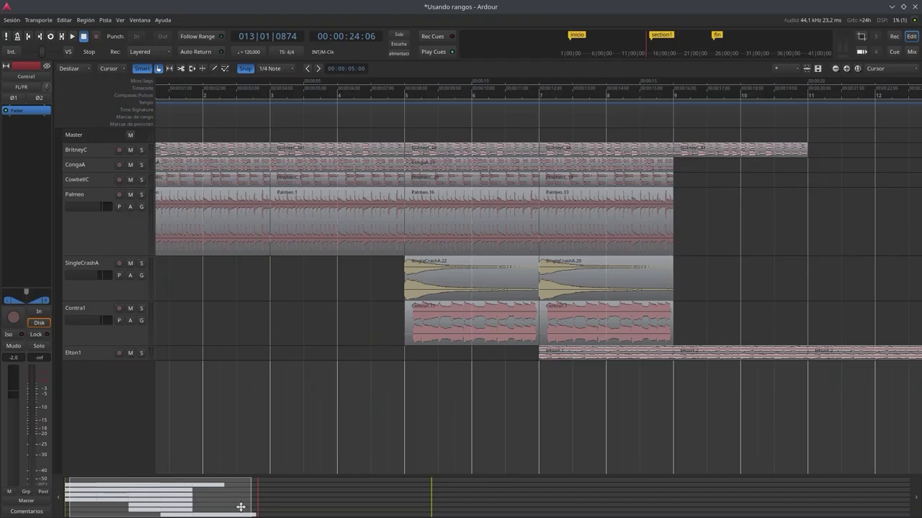
left_click_drag(241, 504, 266, 503)
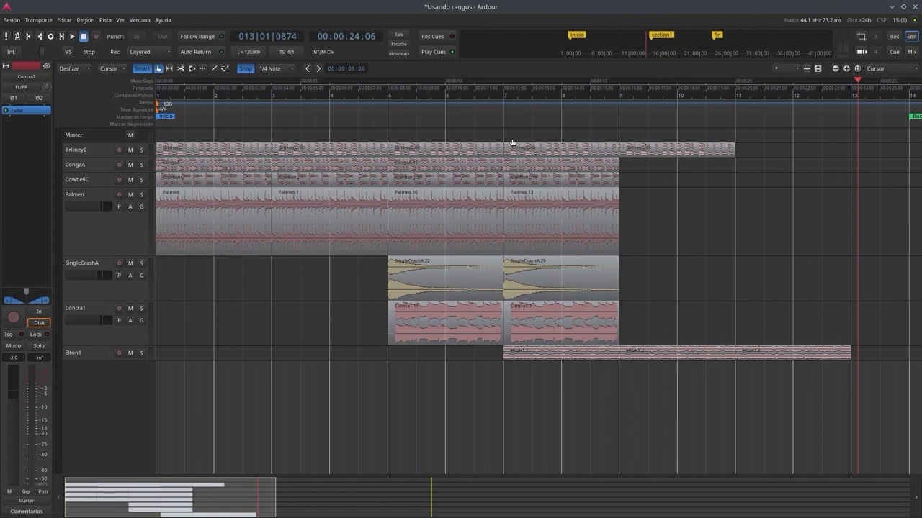
left_click_drag(513, 140, 823, 373)
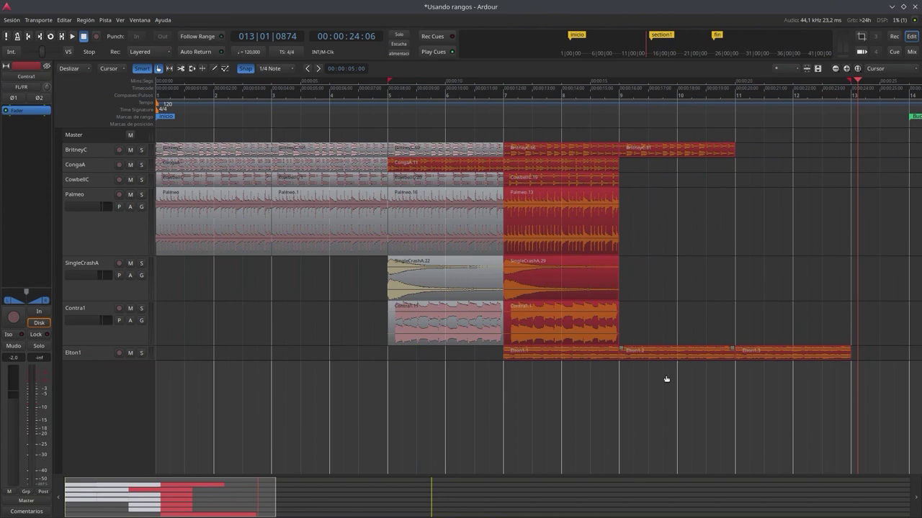
left_click(616, 427)
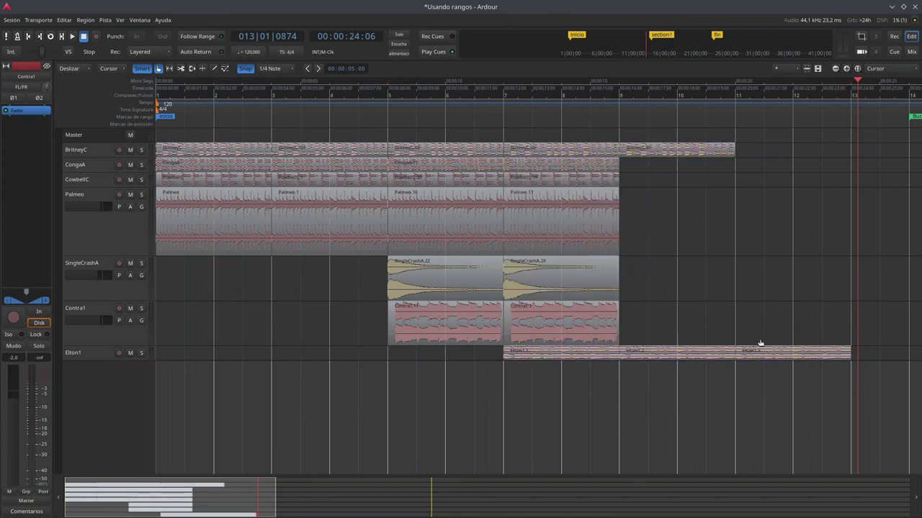
left_click_drag(756, 337, 764, 374)
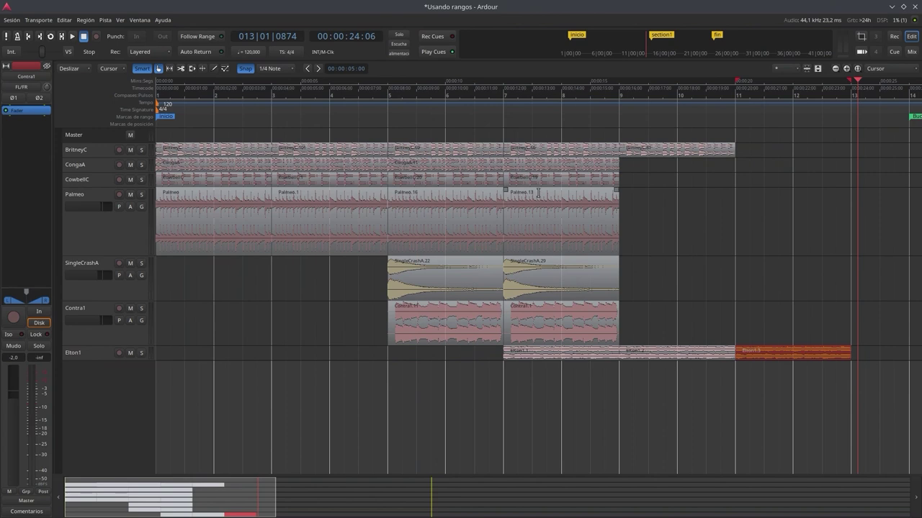
left_click(531, 131)
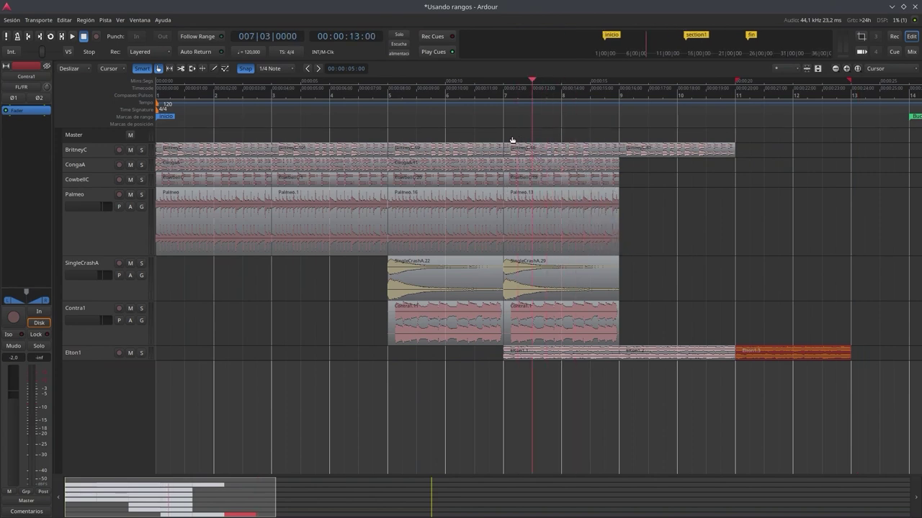
Step: Box-select the regions of all tracks at bar 7, try moving them together, and clear the selection
left_click_drag(576, 298, 609, 372)
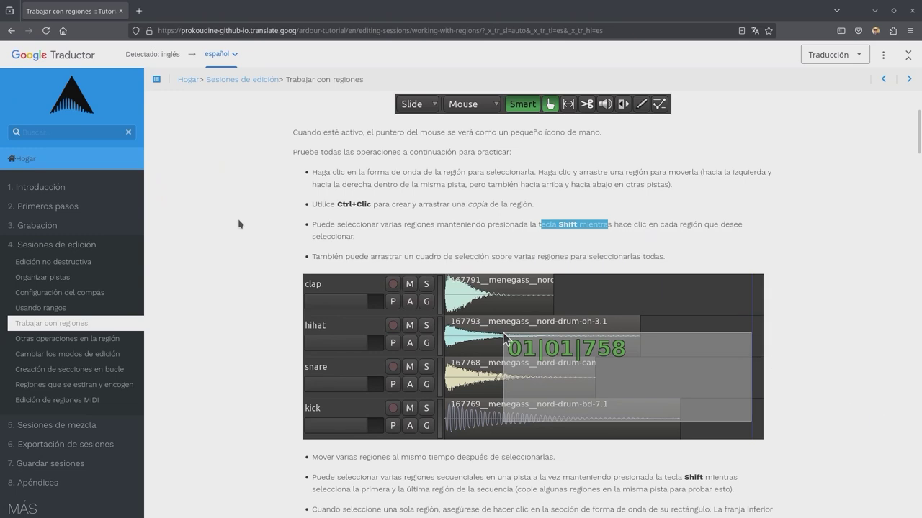
scroll(247, 270, "down", 5)
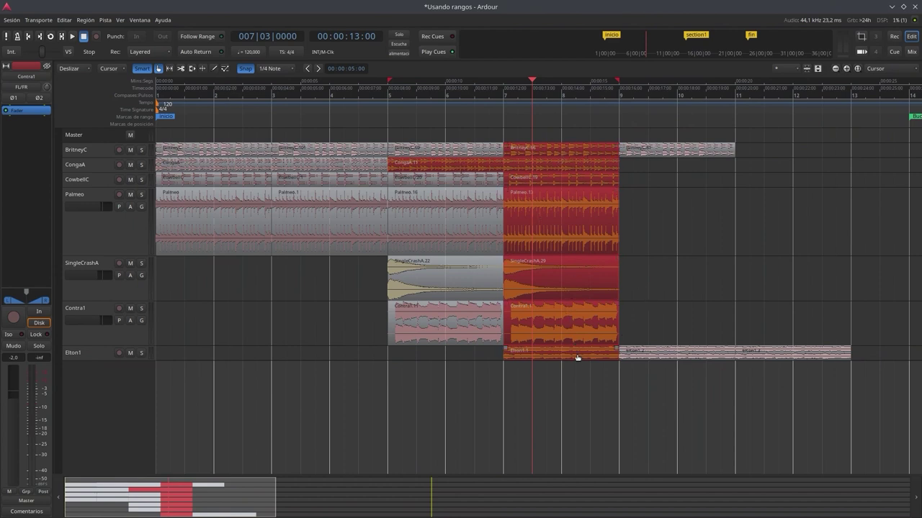
left_click_drag(577, 361, 582, 310)
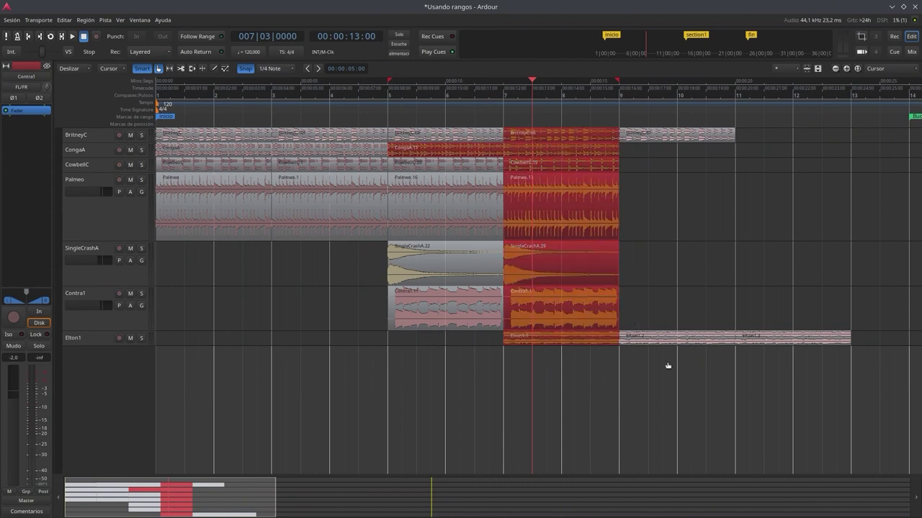
left_click(321, 343)
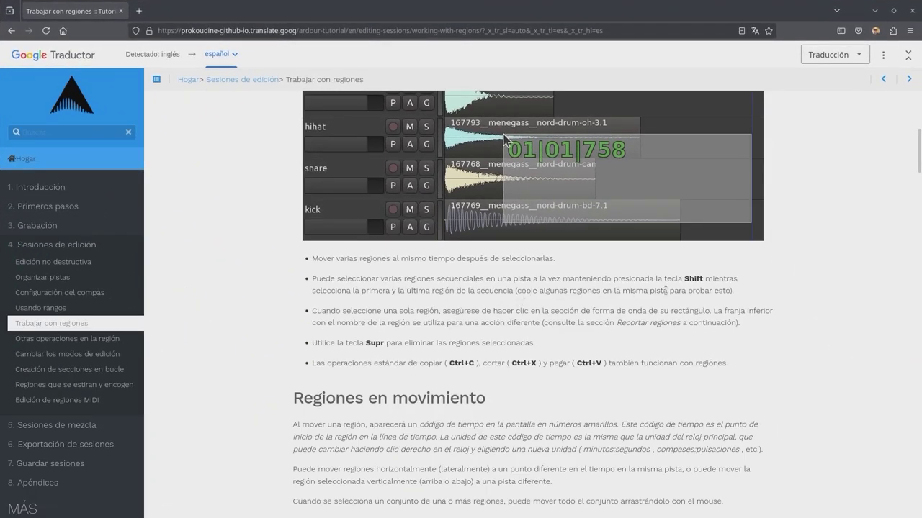
Step: Highlight the tutorial's sequential-selection hint, and in Ardour copy the last BritneyC region end to end to bars 11, 13 and 15
left_click_drag(690, 281, 714, 284)
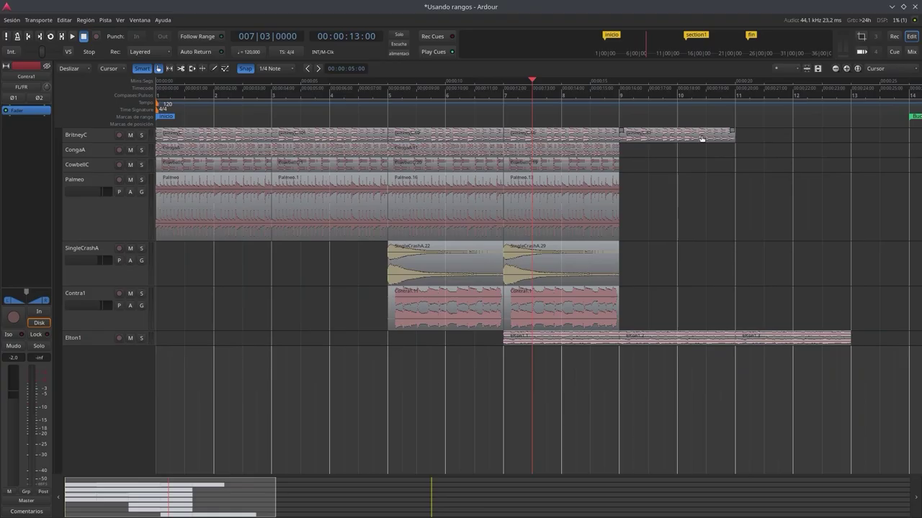
left_click(702, 137)
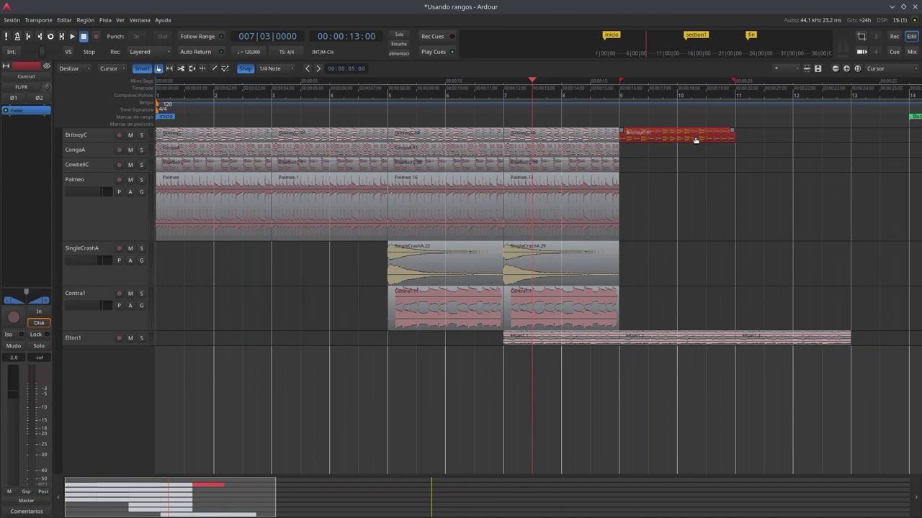
left_click_drag(696, 140, 860, 143)
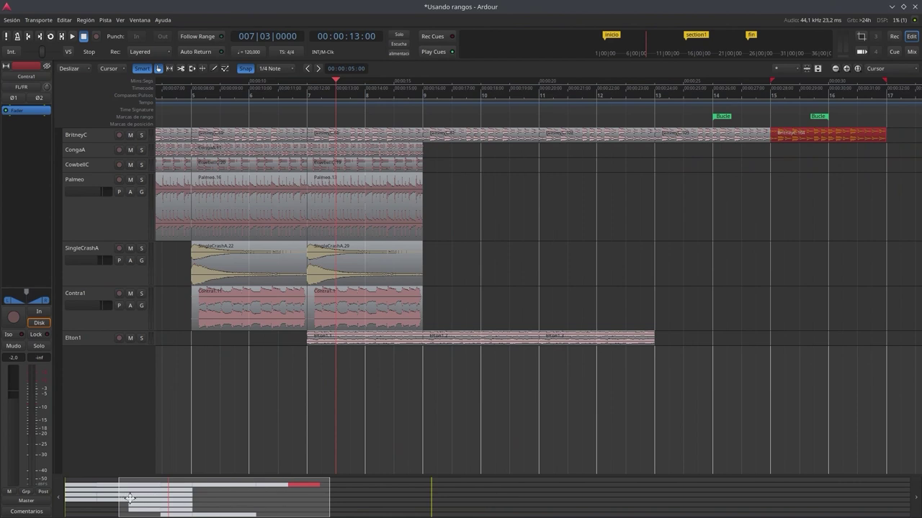
left_click_drag(123, 498, 56, 492)
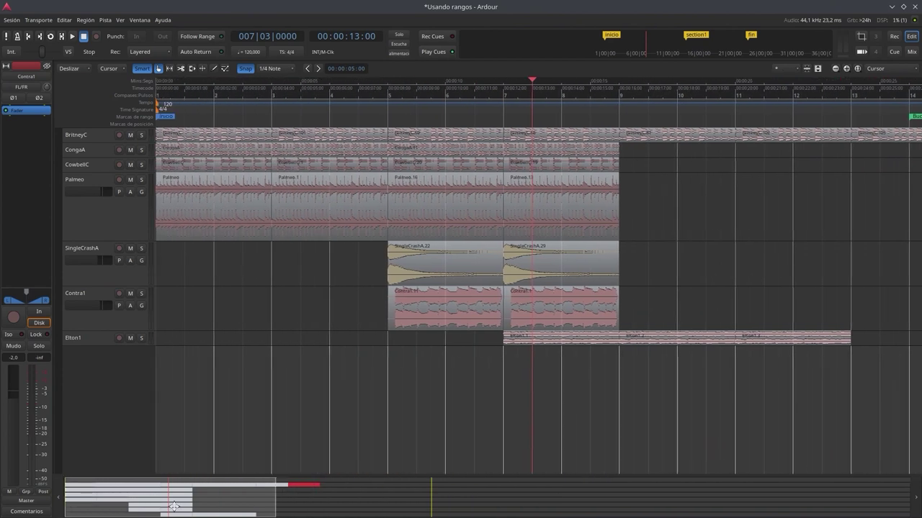
left_click_drag(274, 508, 365, 509)
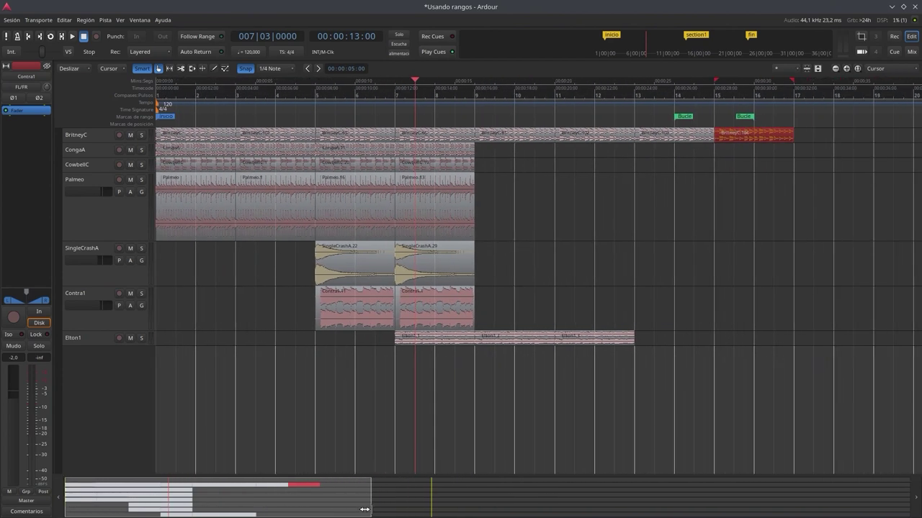
left_click(300, 413)
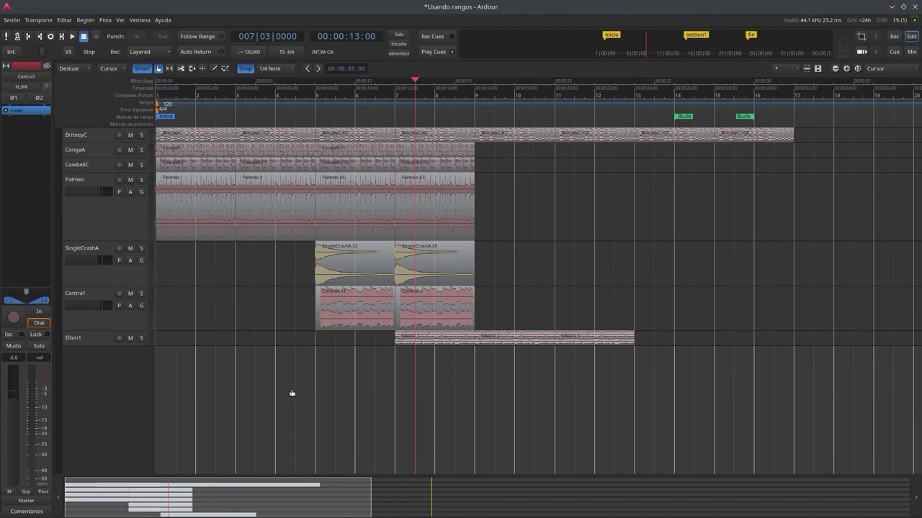
Step: Select the sequence of BritneyC regions from the one at bar 3 through the one at bar 13, and clear the selection
left_click(282, 140)
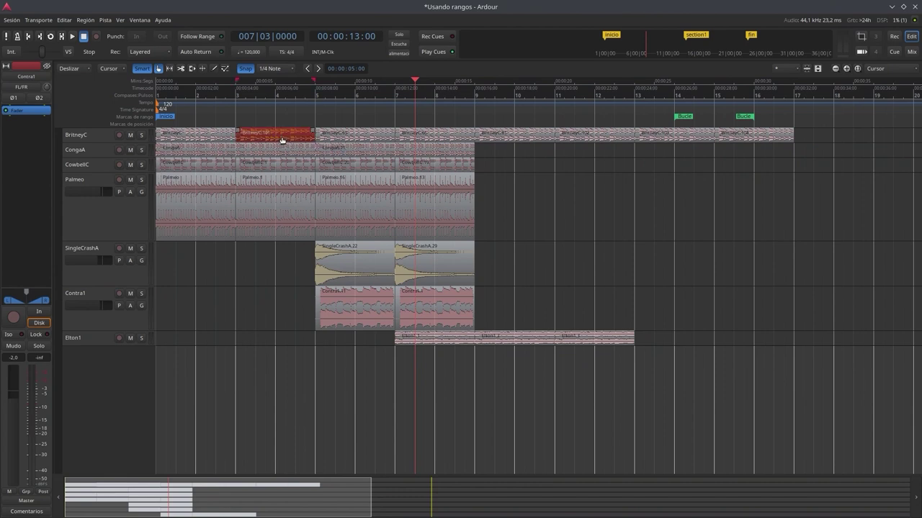
left_click(218, 313)
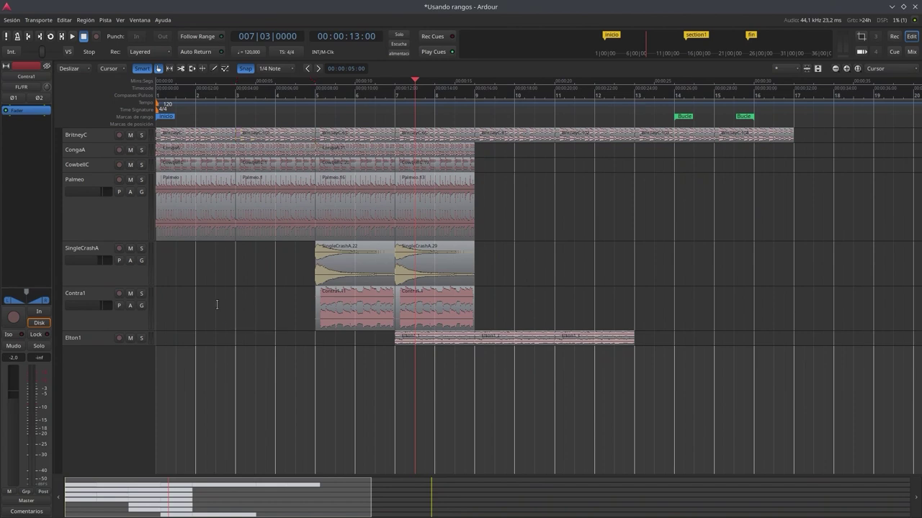
left_click(284, 141)
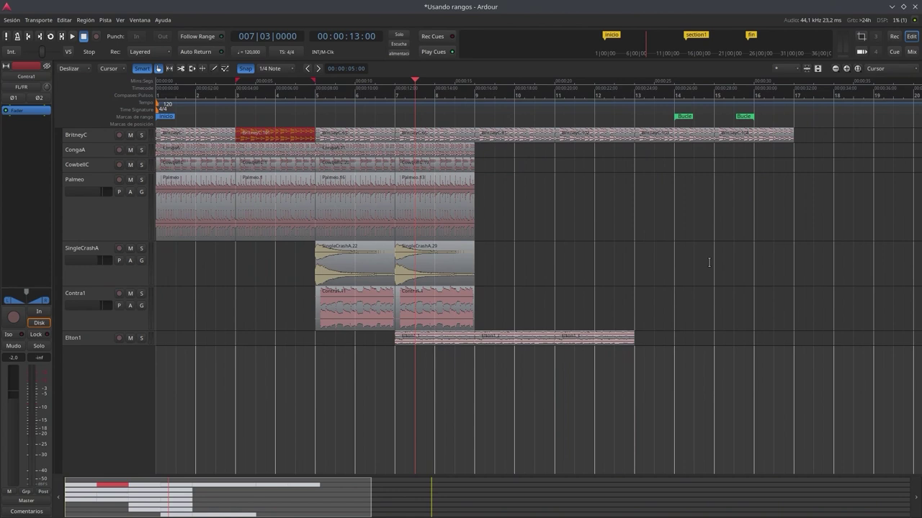
left_click(673, 144, "shift")
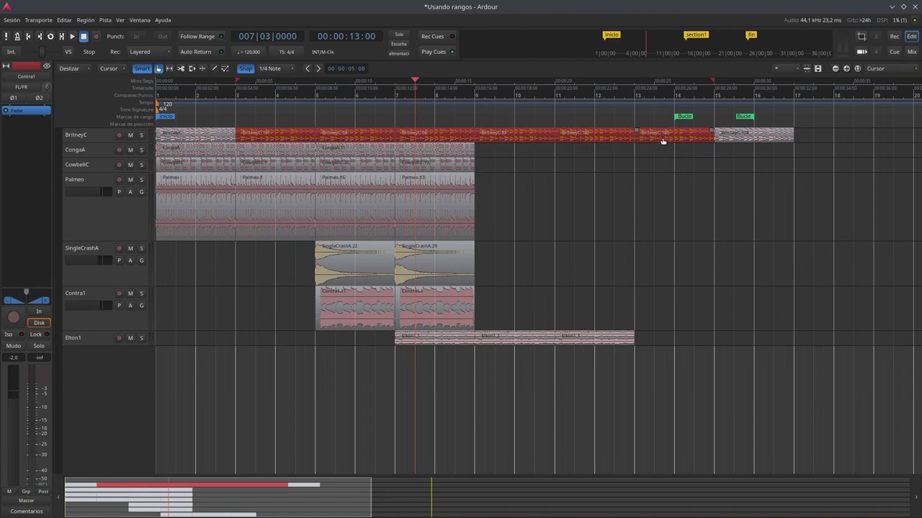
left_click(691, 220)
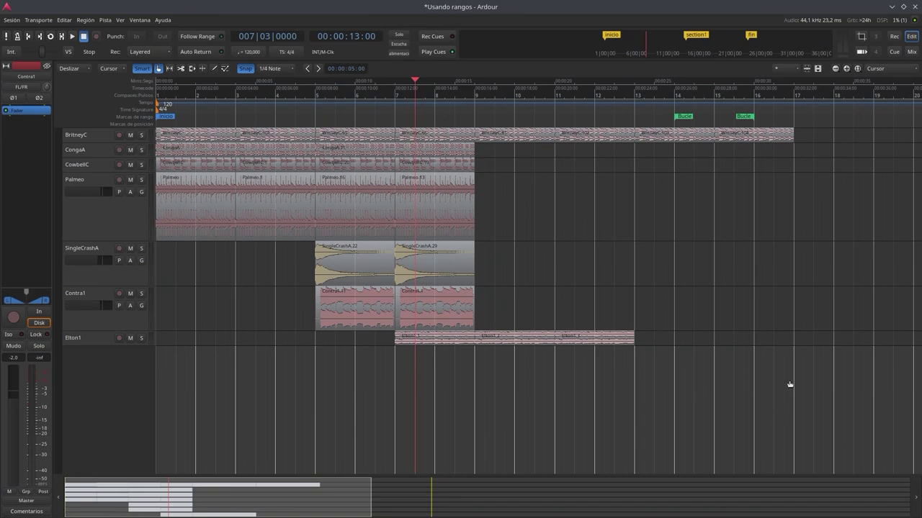
Step: With the edit point set to Ratón, paste a copy of the bar 9 BritneyC region at bar 18, and delete that copy
left_click(519, 138)
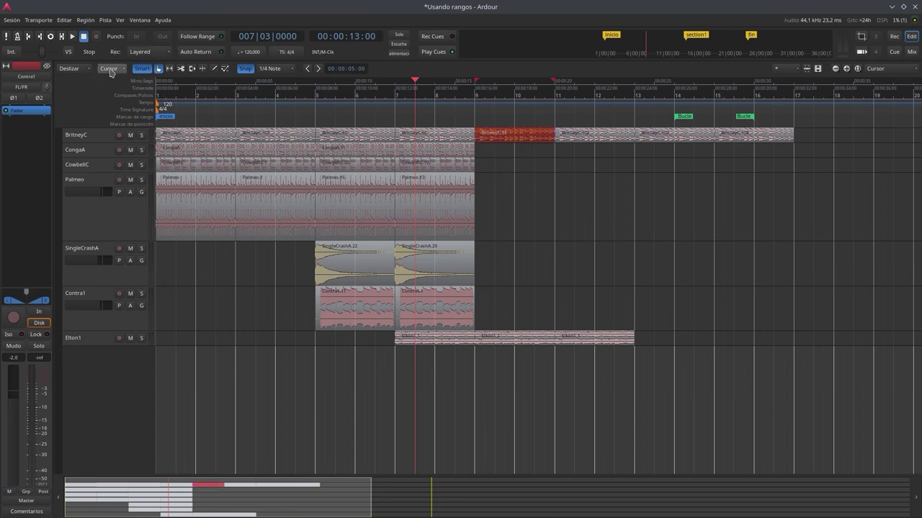
left_click(119, 70)
left_click(108, 88)
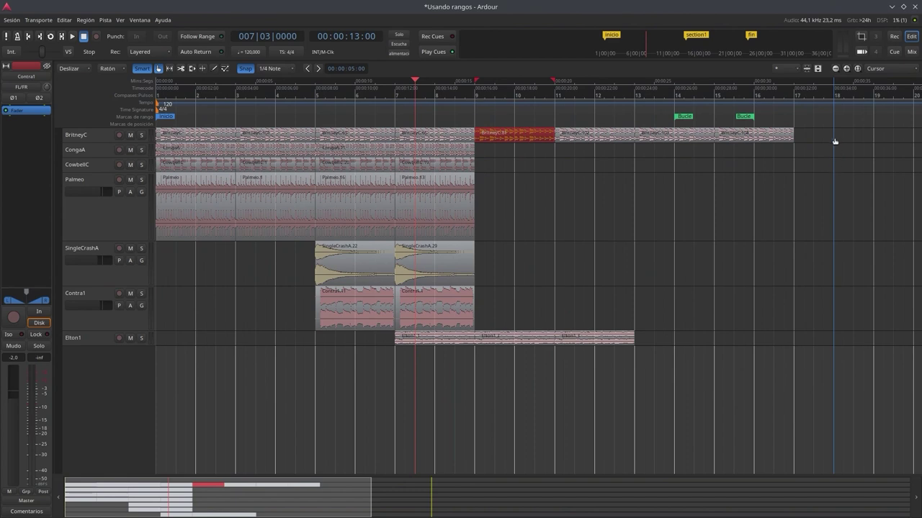
key("ctrl+v")
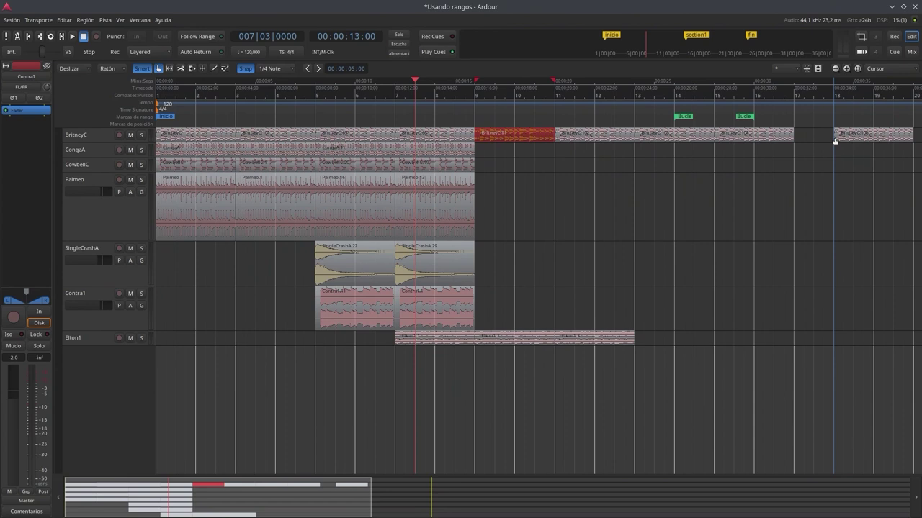
left_click(851, 142)
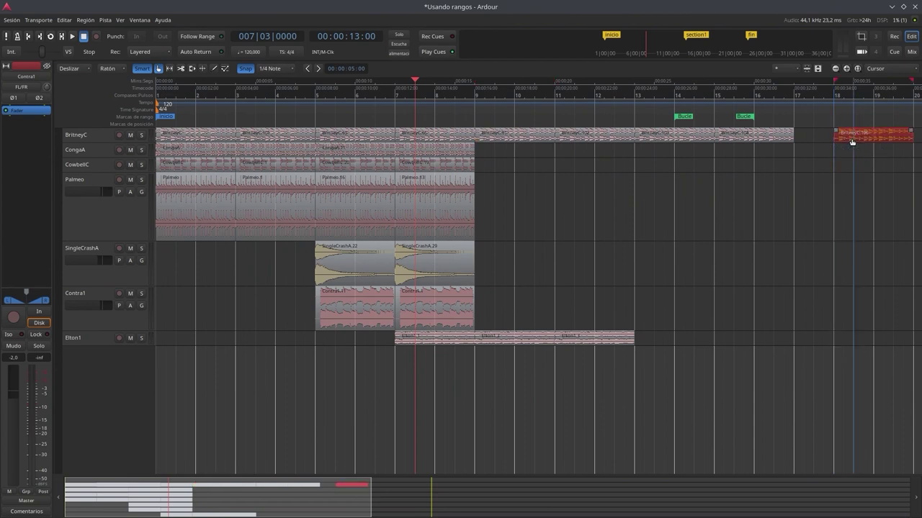
key("Delete")
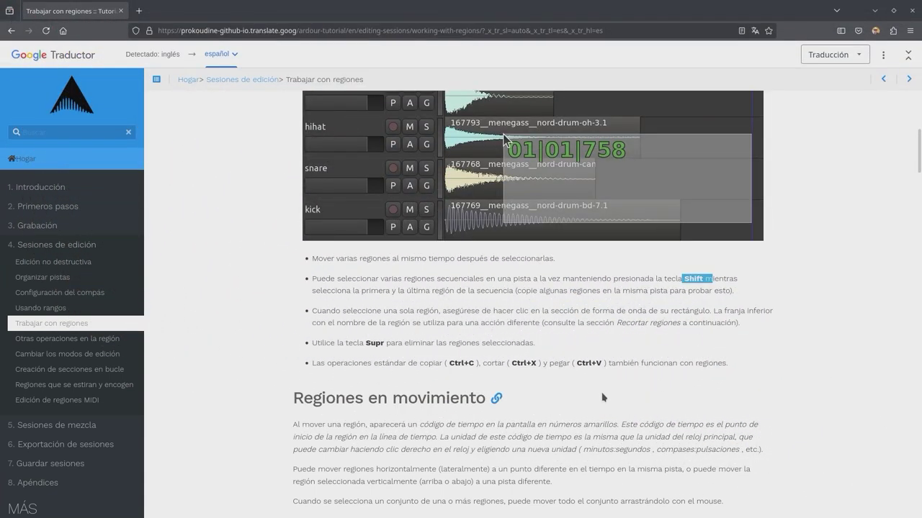
Step: Highlight "números amarillos" in the tutorial's section on moving regions, and in Ardour move the last BritneyC region from bar 15 to bar 18, beat 2
scroll(576, 397, "down", 2)
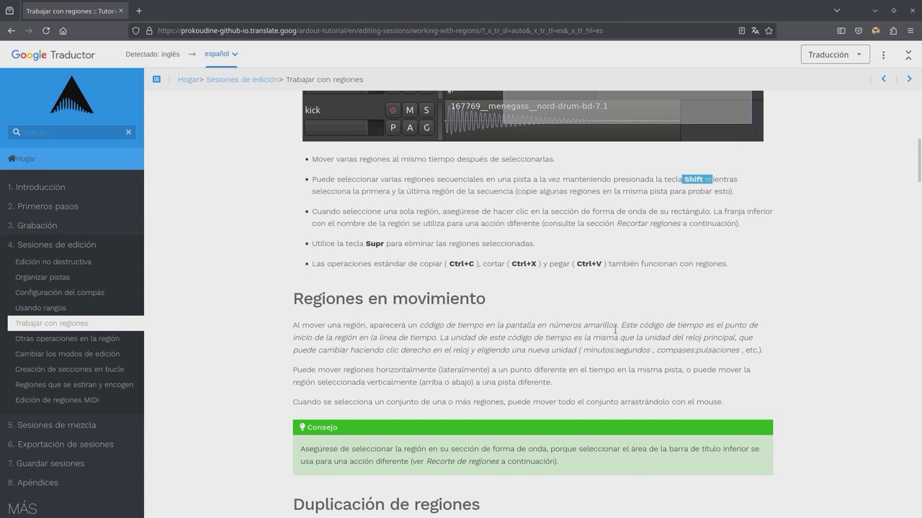
left_click_drag(545, 324, 618, 328)
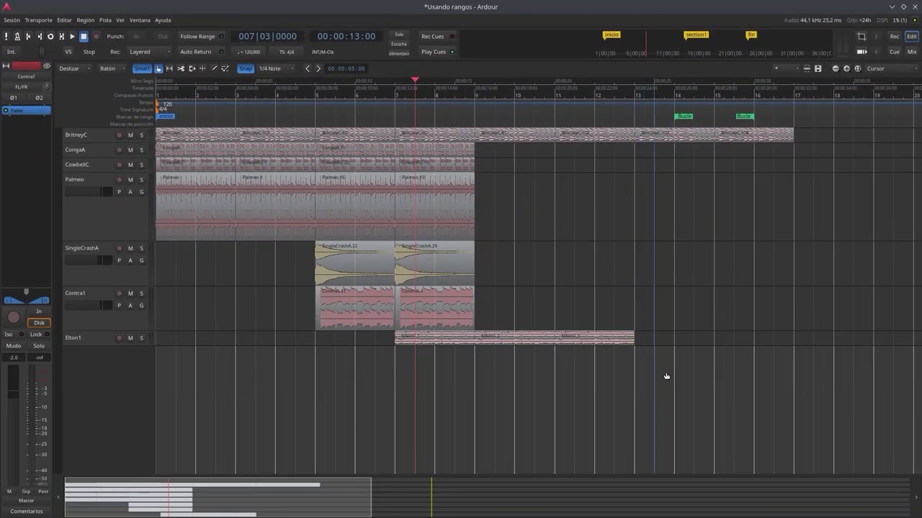
left_click(753, 137)
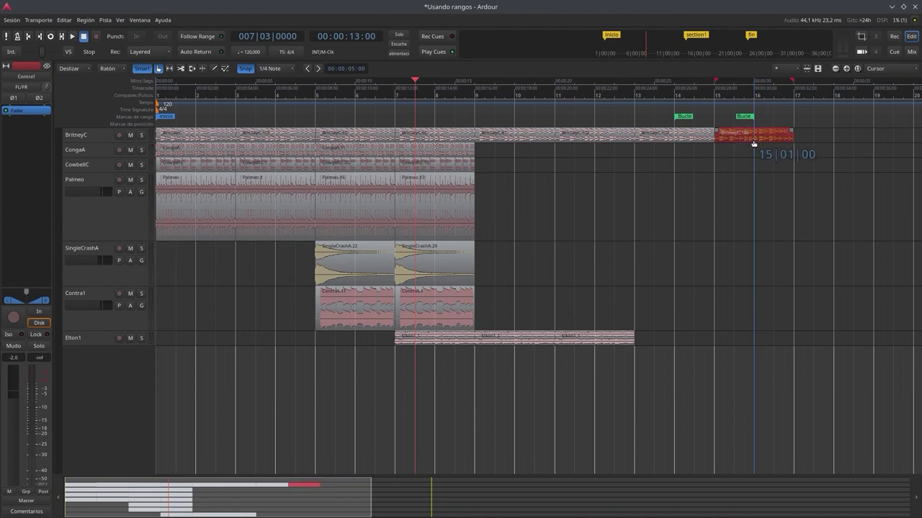
left_click_drag(753, 142, 753, 140)
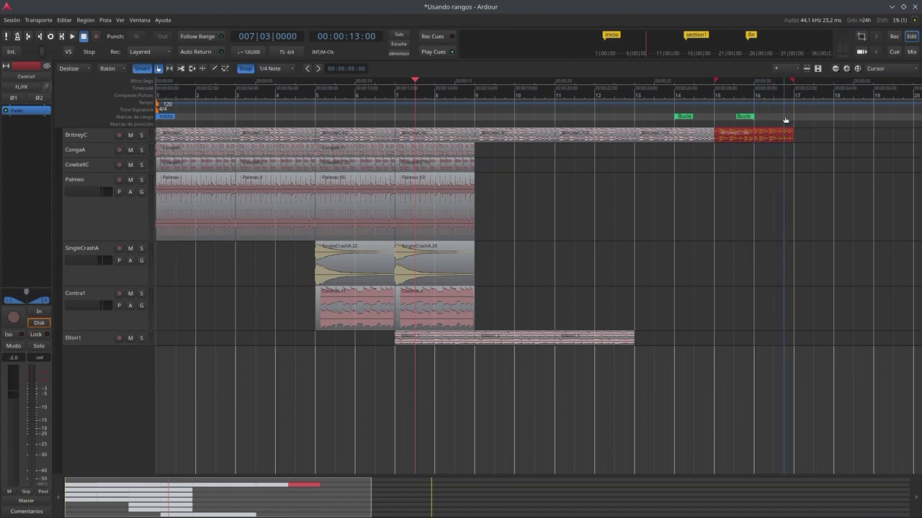
left_click(733, 142)
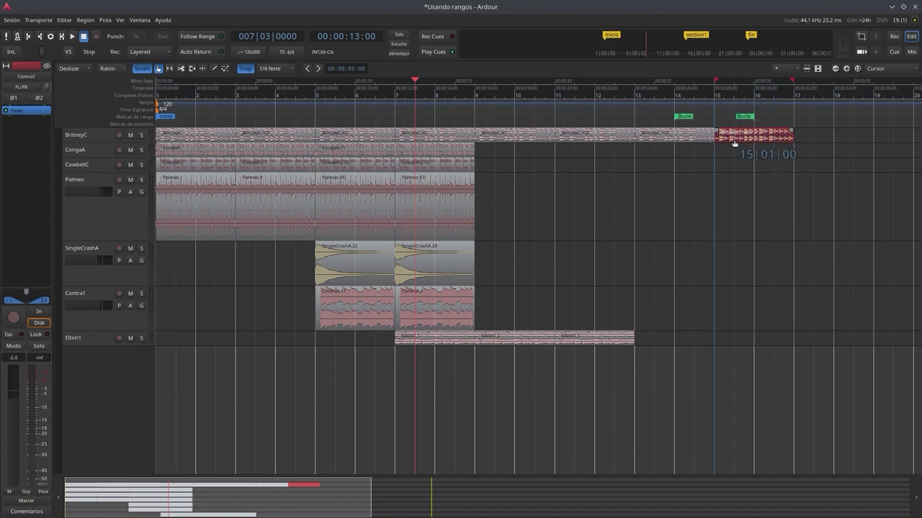
left_click_drag(734, 143, 863, 141)
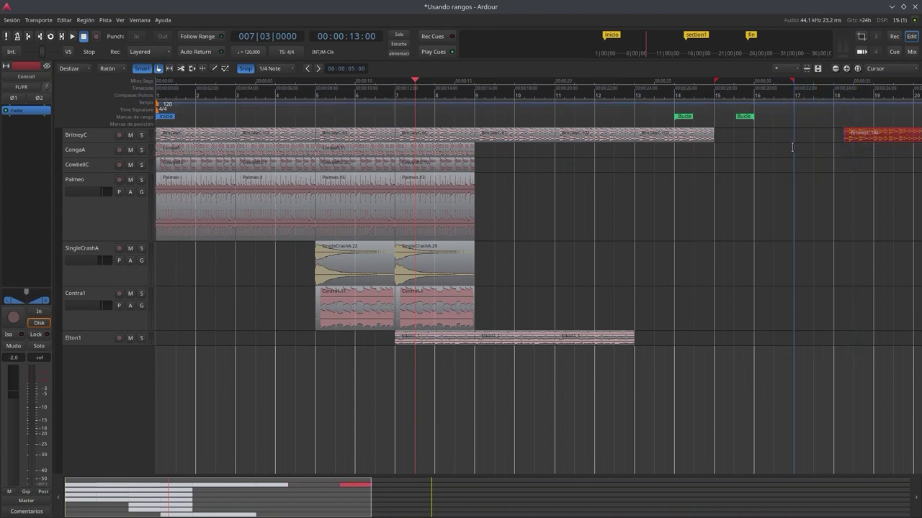
Step: Increase the BritneyC track's height and delete its last region, the one at bar 18
left_click(847, 68)
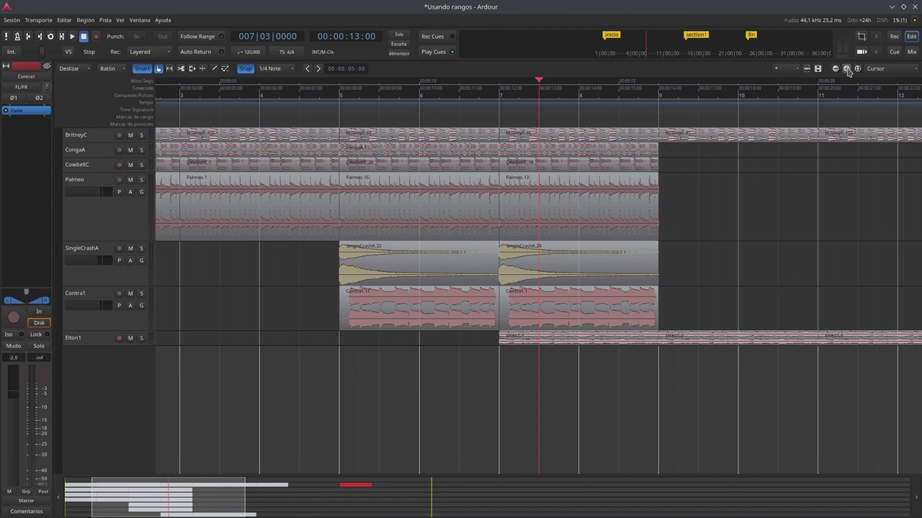
left_click_drag(123, 515, 302, 503)
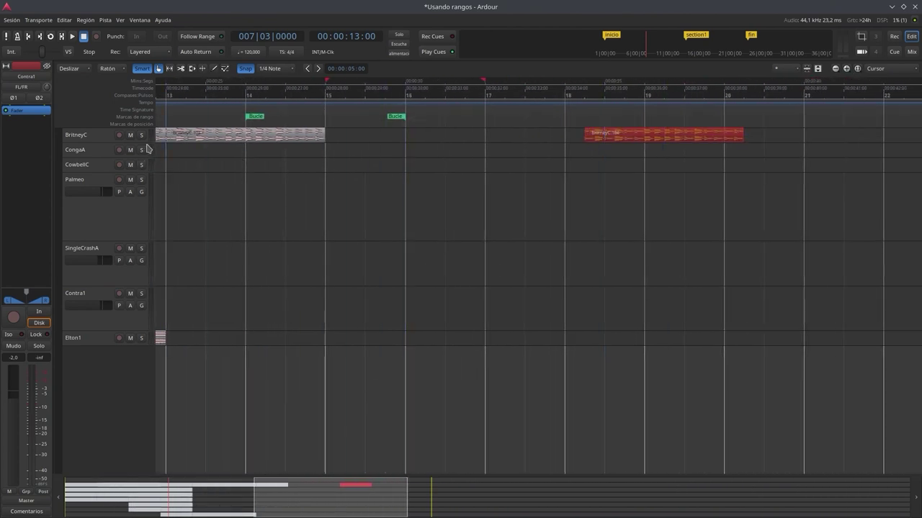
left_click_drag(108, 143, 112, 188)
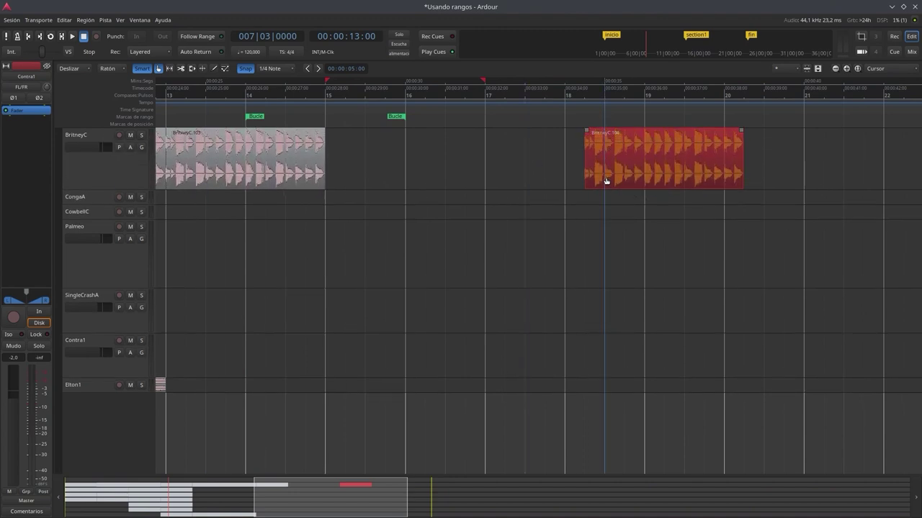
key("Delete")
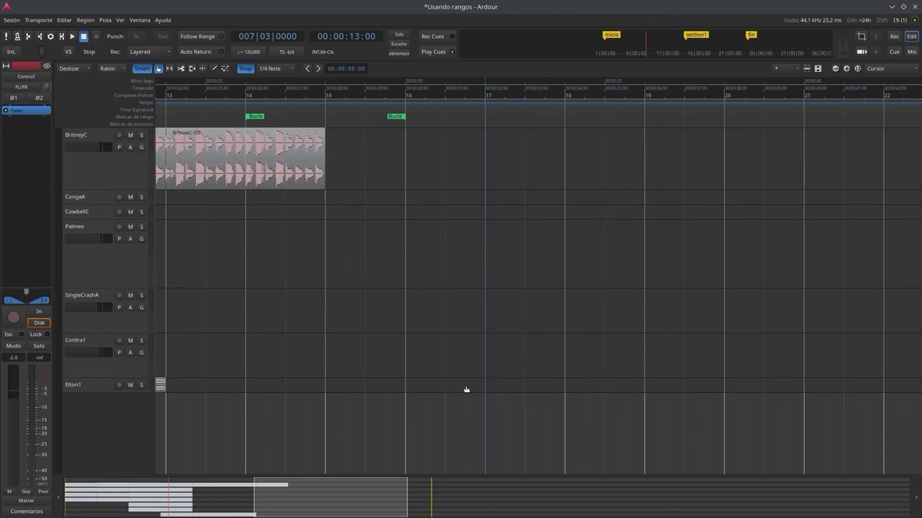
Step: Select the BritneyC region at bar 13 and pick it up by its waveform without changing its place
left_click_drag(303, 510, 238, 506)
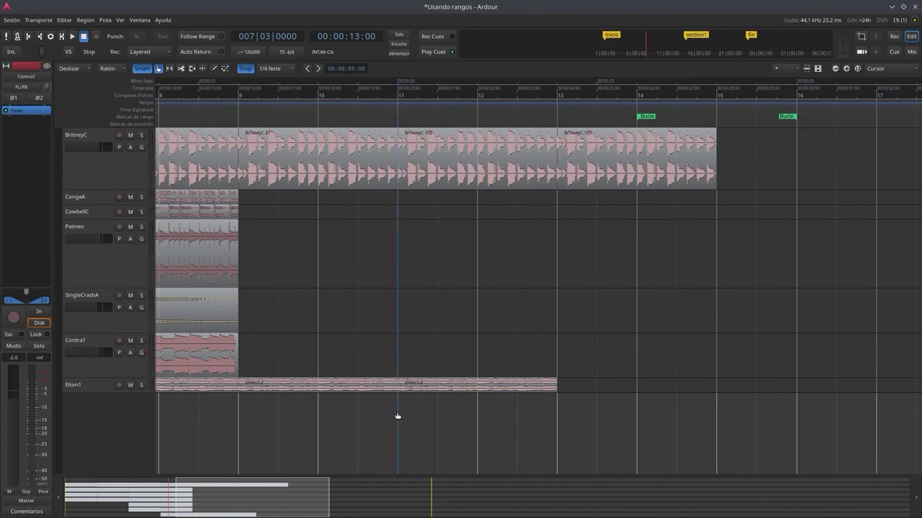
left_click(590, 185)
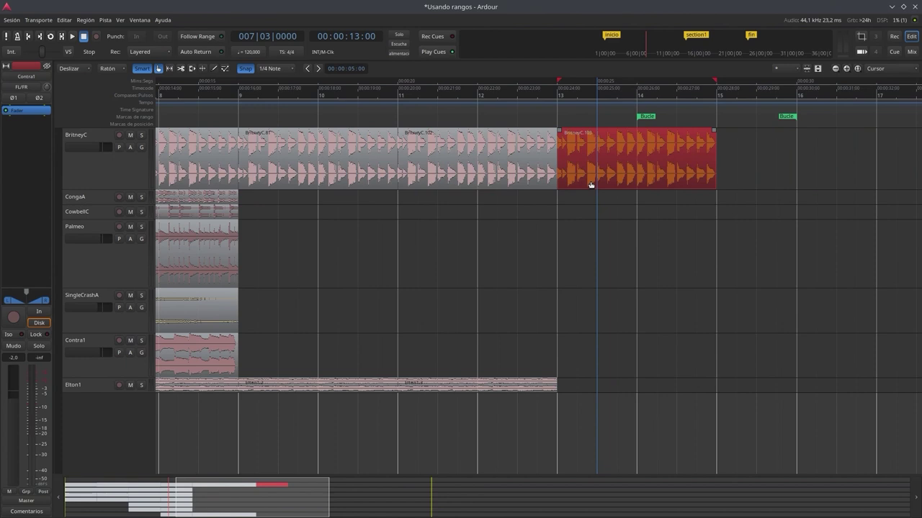
left_click(590, 185)
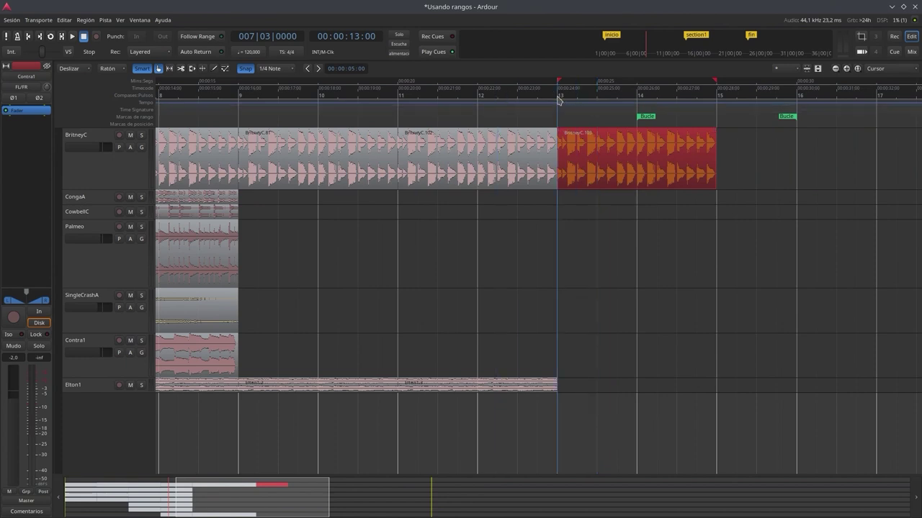
mouse_move(589, 183)
left_mouse_down()
mouse_move(643, 179)
mouse_move(592, 177)
left_mouse_up()
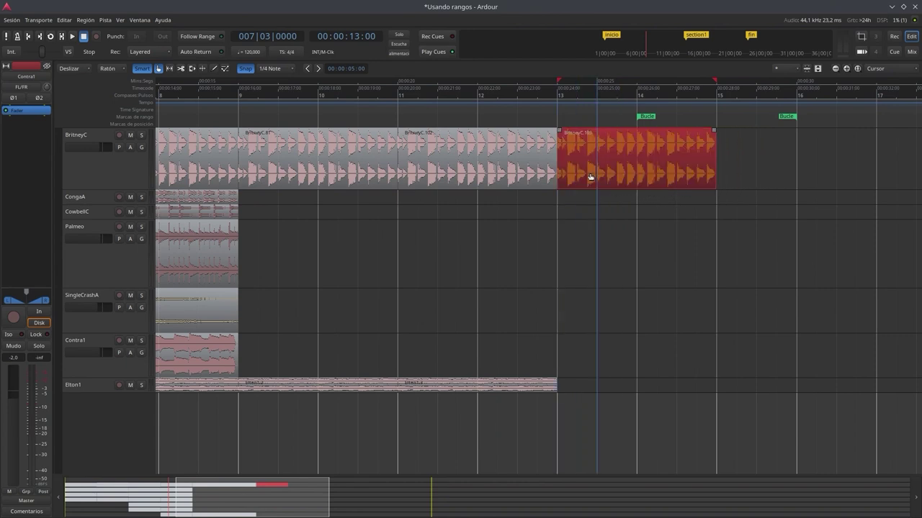
Step: Set the primary clock to Timecode, move the bar 13 BritneyC region to 00:00:26:15, and return it to bar 13
right_click(263, 39)
left_click(283, 42)
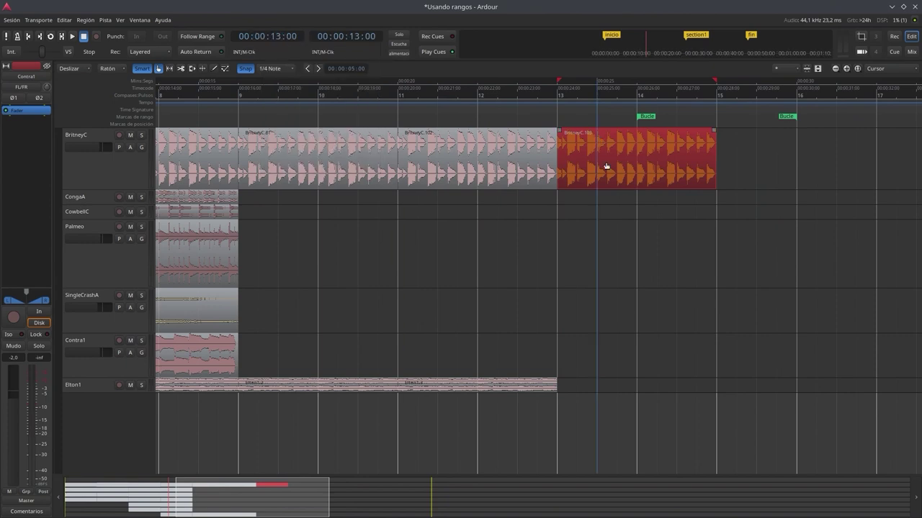
left_click_drag(607, 184, 698, 179)
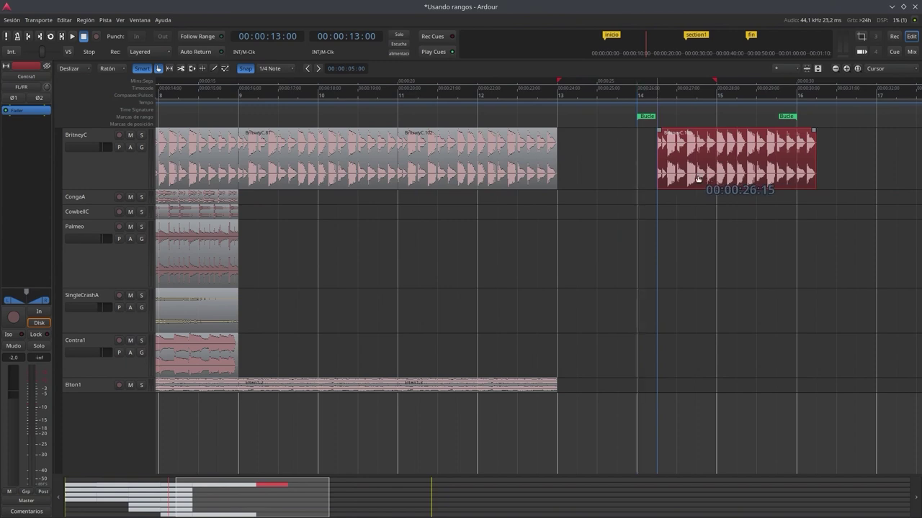
left_click_drag(698, 179, 604, 167)
Step: Set the primary clock to Segundos, pick up the bar 13 BritneyC region, and restore the clock to Compases:Pulsos
right_click(261, 36)
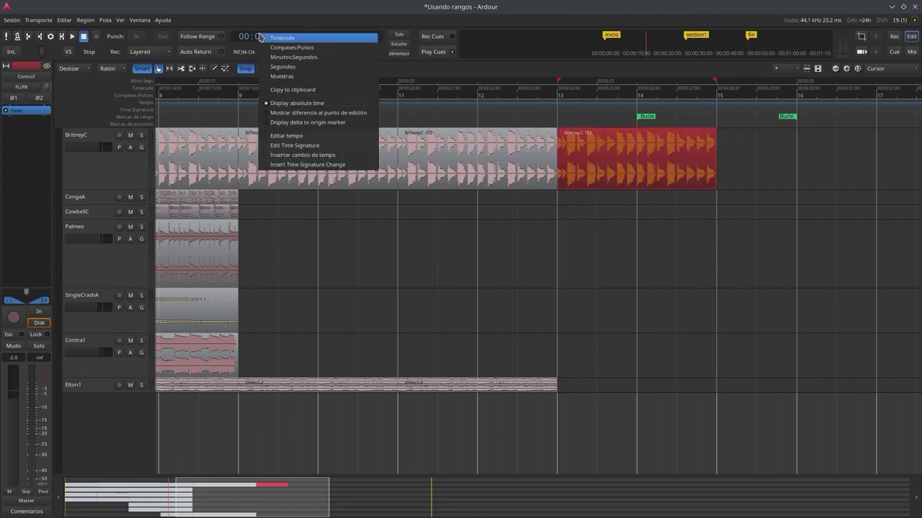
left_click(288, 67)
mouse_move(583, 182)
left_mouse_down()
mouse_move(742, 185)
mouse_move(583, 184)
left_mouse_up()
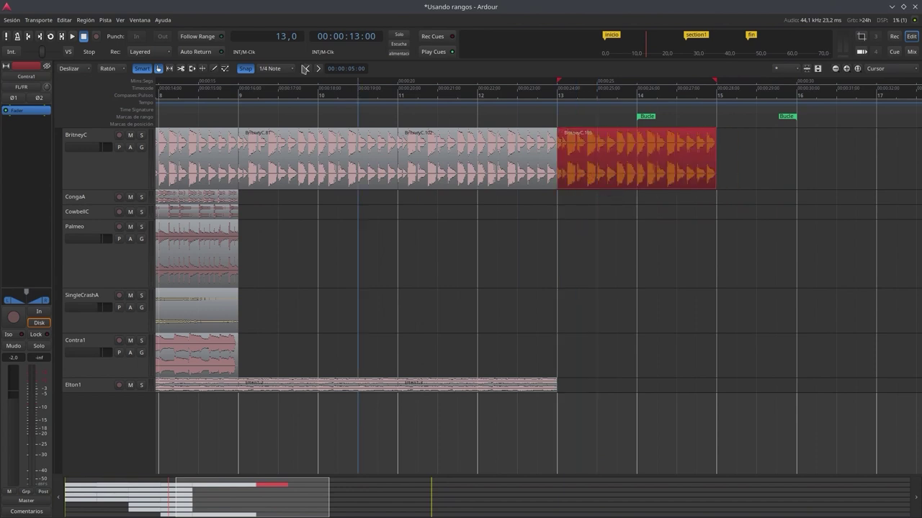
right_click(266, 39)
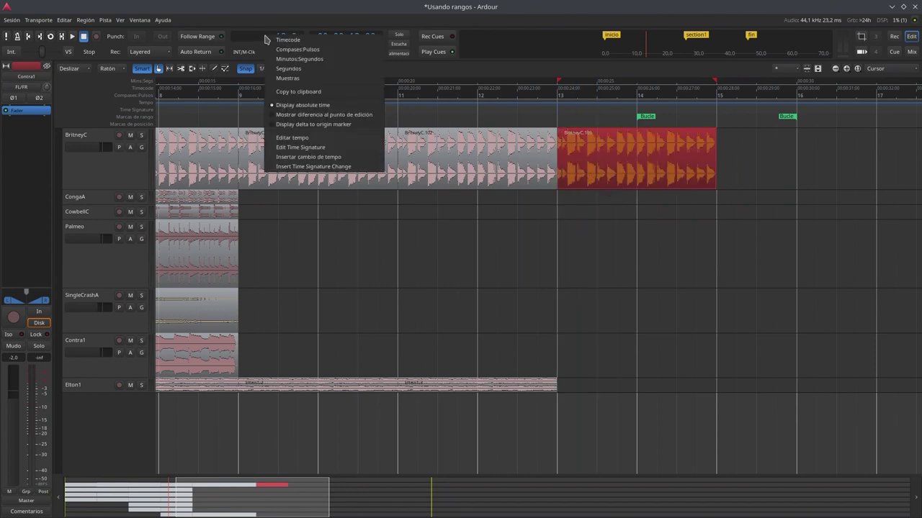
left_click(303, 49)
mouse_move(591, 178)
left_mouse_down()
mouse_move(658, 181)
mouse_move(597, 180)
left_mouse_up()
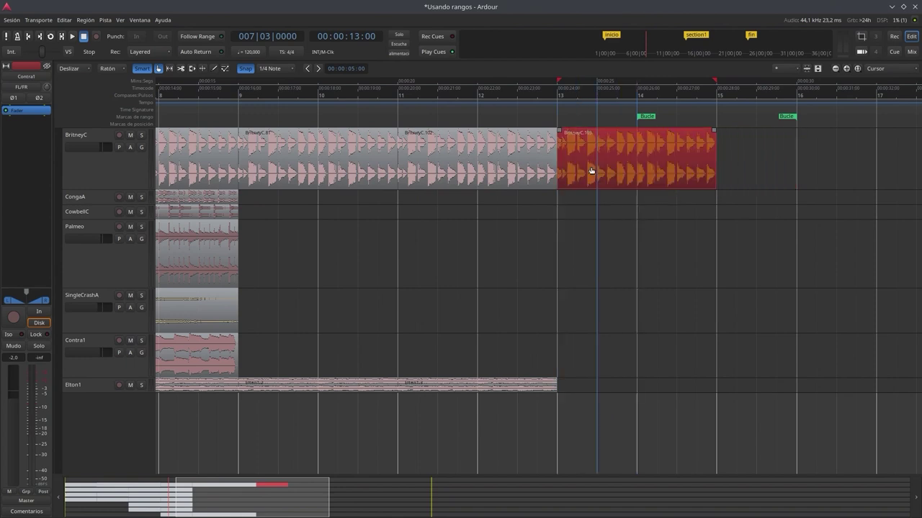
Step: Check the tutorial's section on moving regions, and in Ardour try to move the BritneyC regions at bars 9 and 13 with Elton1's bar 11 region
left_click(892, 9)
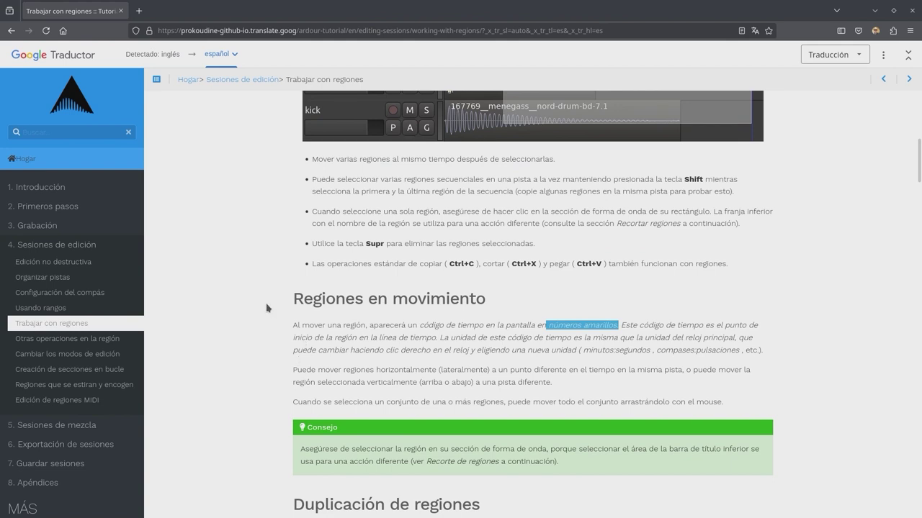
scroll(292, 356, "down", 3)
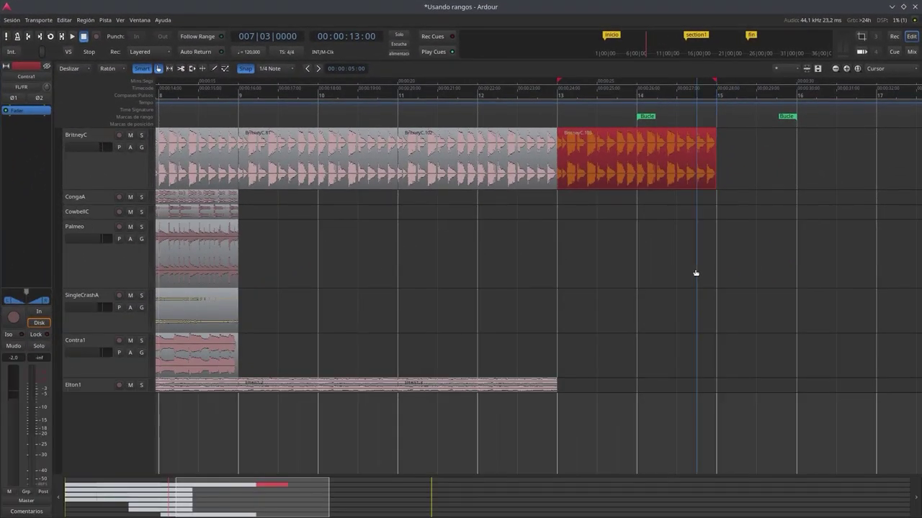
mouse_move(620, 180)
left_mouse_down()
mouse_move(618, 385)
mouse_move(619, 158)
mouse_move(835, 159)
mouse_move(690, 273)
mouse_move(372, 273)
mouse_move(351, 201)
mouse_move(612, 173)
mouse_move(617, 180)
left_mouse_up()
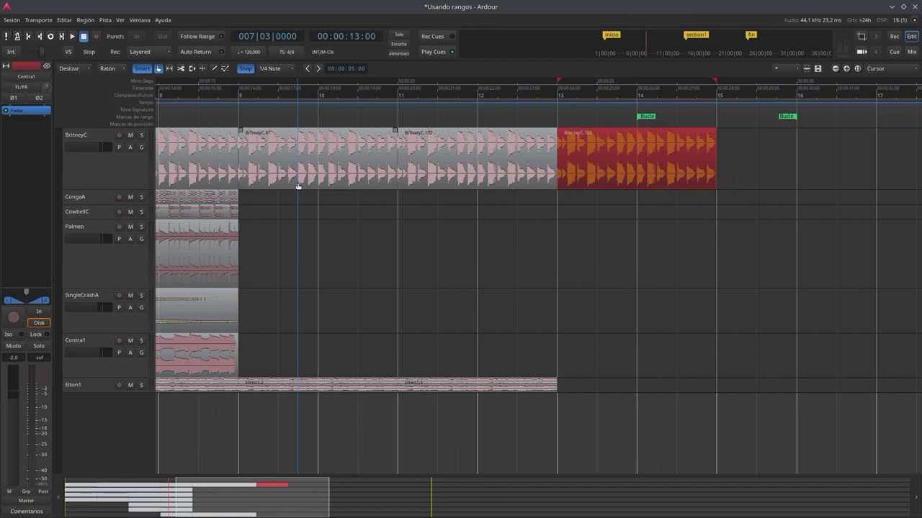
left_click(294, 180, "ctrl")
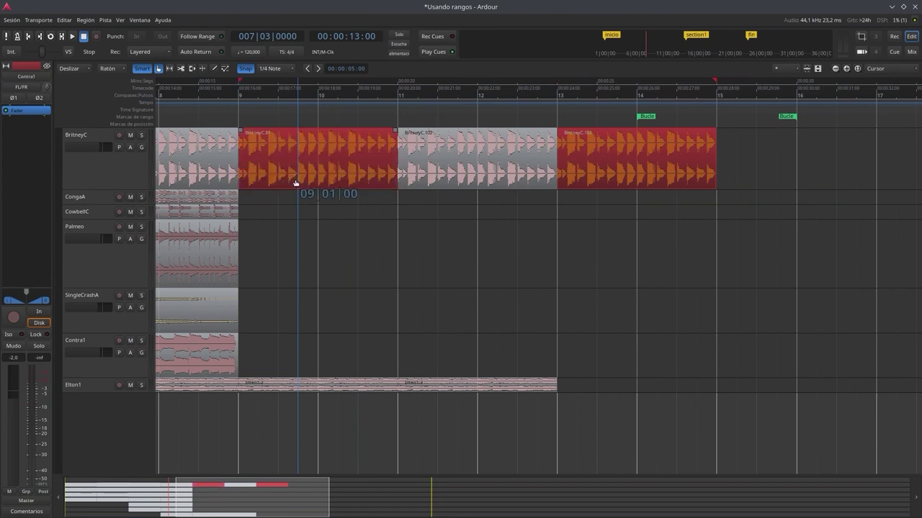
left_click(493, 389, "ctrl")
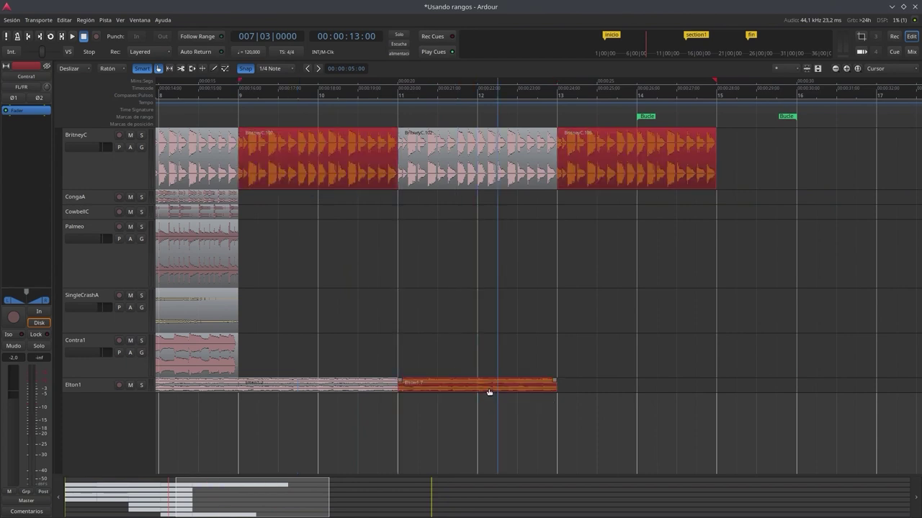
left_click_drag(488, 388, 565, 371)
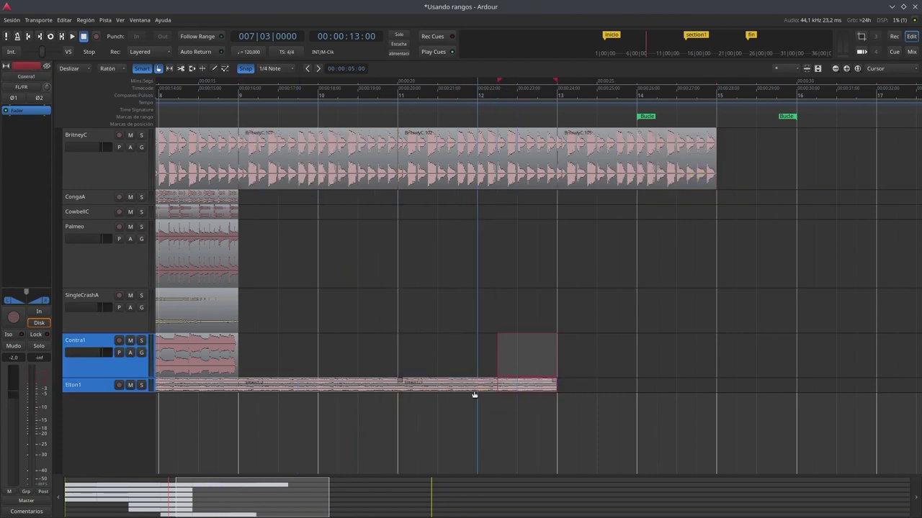
Step: Copy the BritneyC regions at bars 9 and 13 to CowbellC and Elton1's bar 11 region to a new track, and delete the copies
left_click(359, 188)
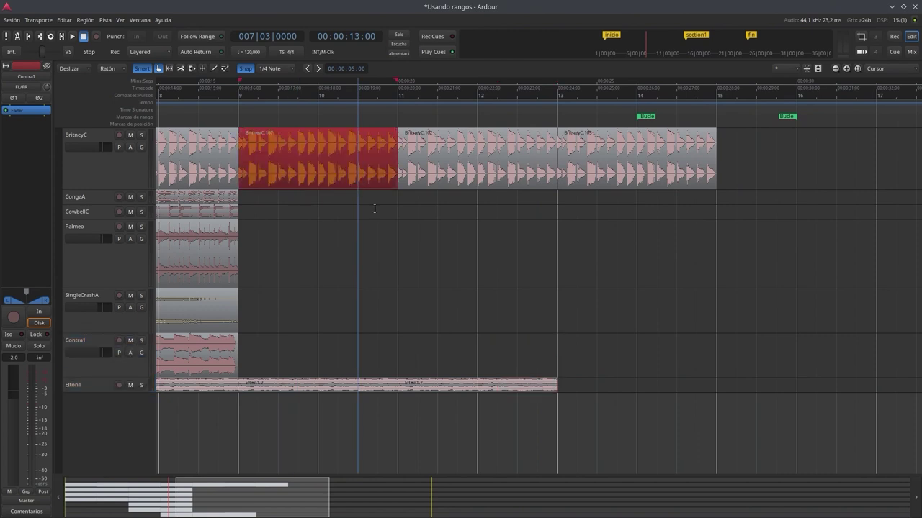
left_click(589, 186, "ctrl")
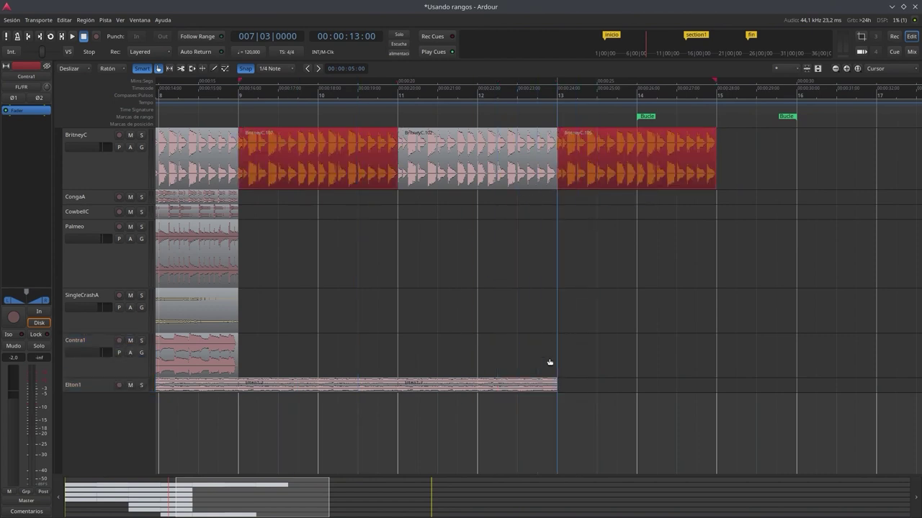
left_click(498, 391, "ctrl")
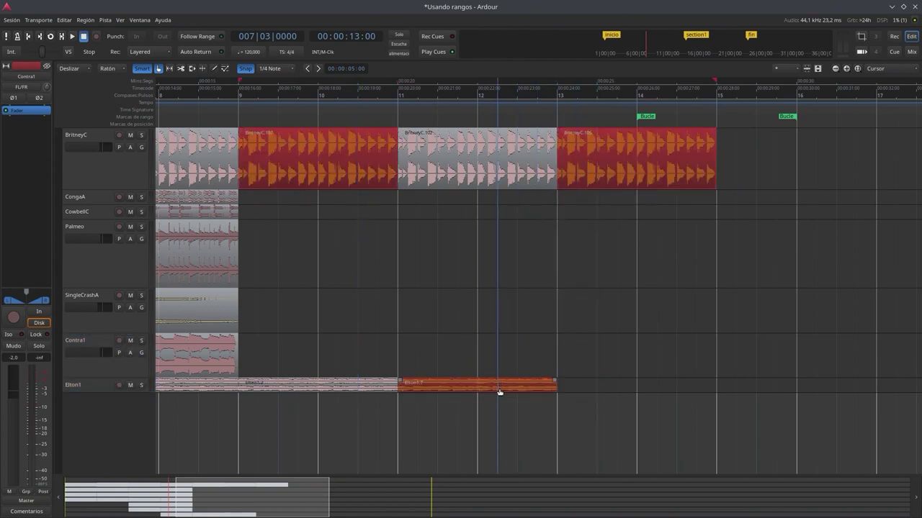
left_click_drag(499, 391, 710, 449)
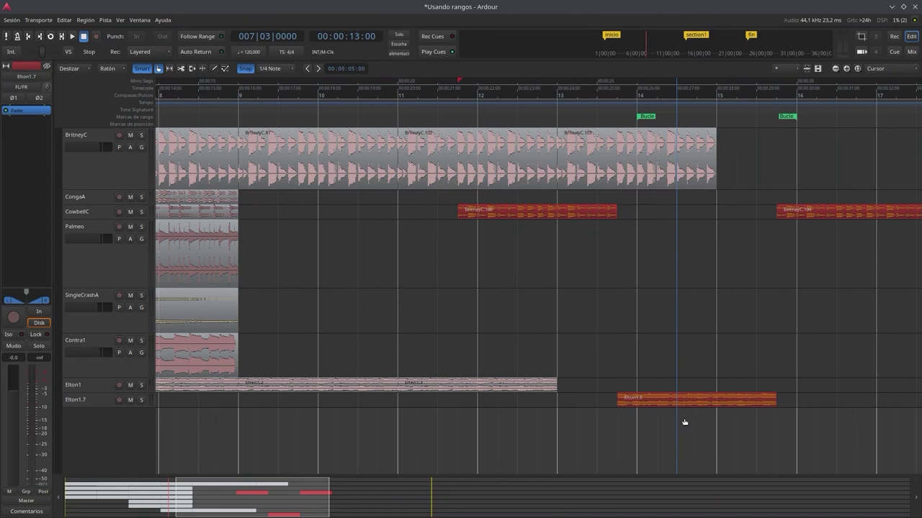
key("Delete")
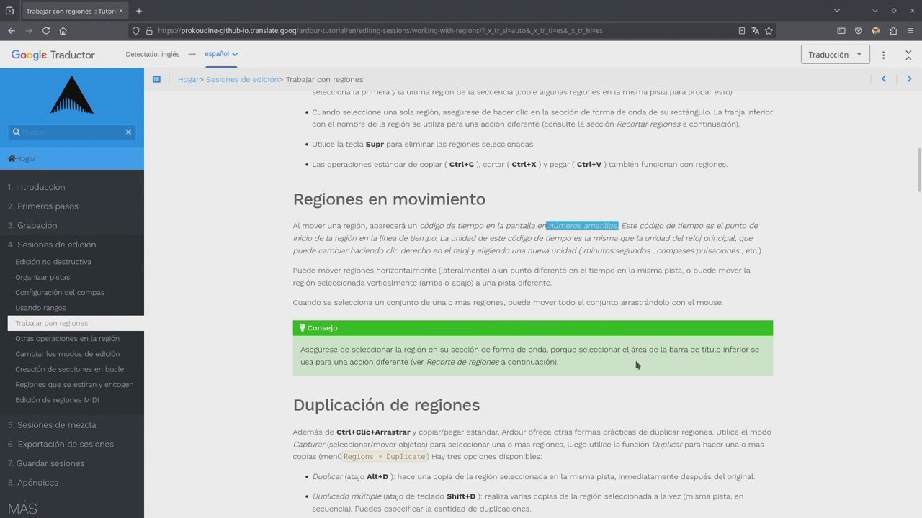
Step: Increase the Palmeo track's height in Ardour, and return to the tutorial's section on duplicating regions
scroll(709, 358, "up", 3)
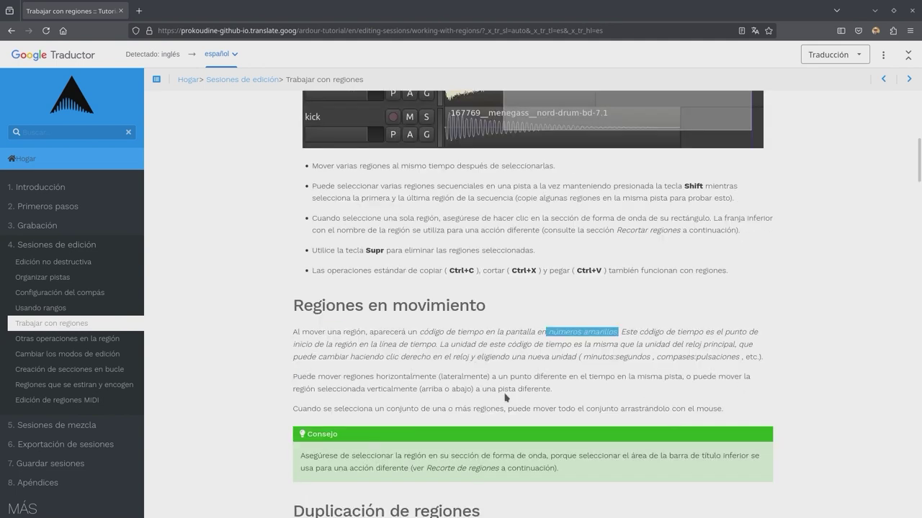
scroll(710, 444, "down", 3)
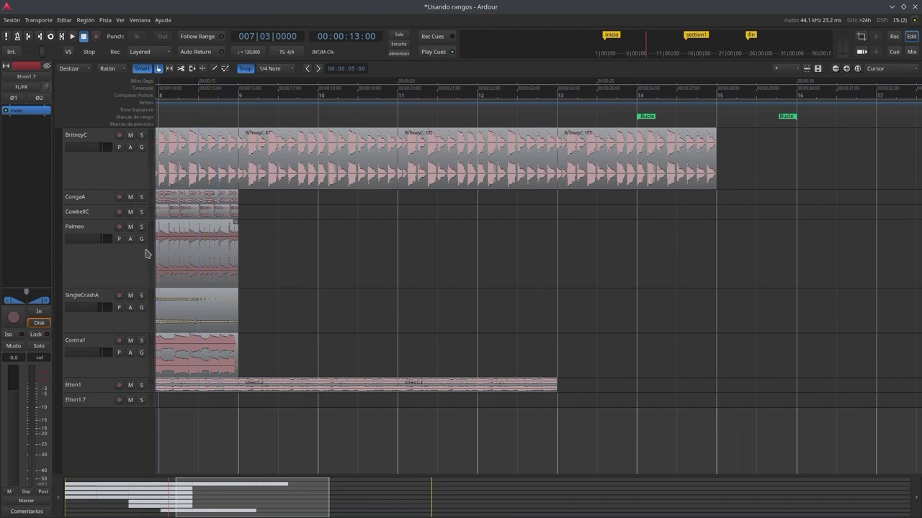
left_click_drag(119, 284, 119, 321)
left_click_drag(217, 502, 156, 497)
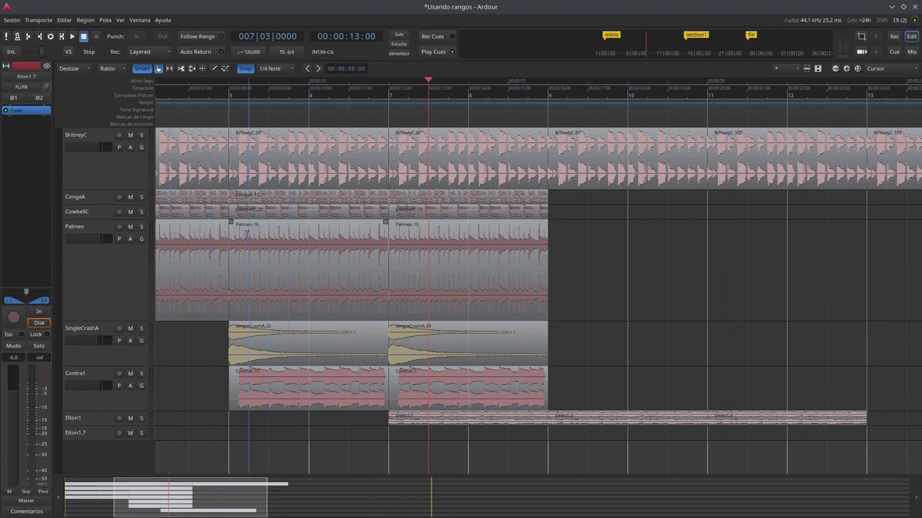
key("alt+Tab")
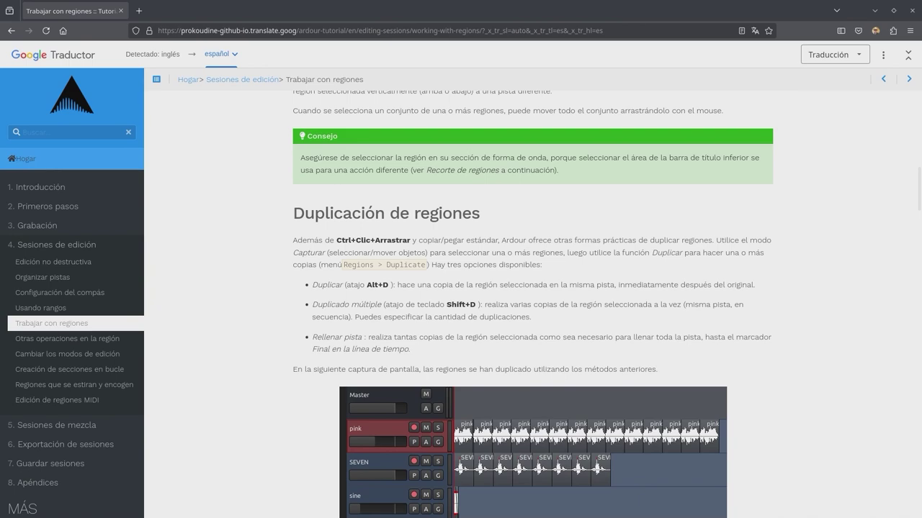
Step: In Ardour, select all the BritneyC regions from bar 9 onward and delete them
left_click_drag(206, 512, 234, 509)
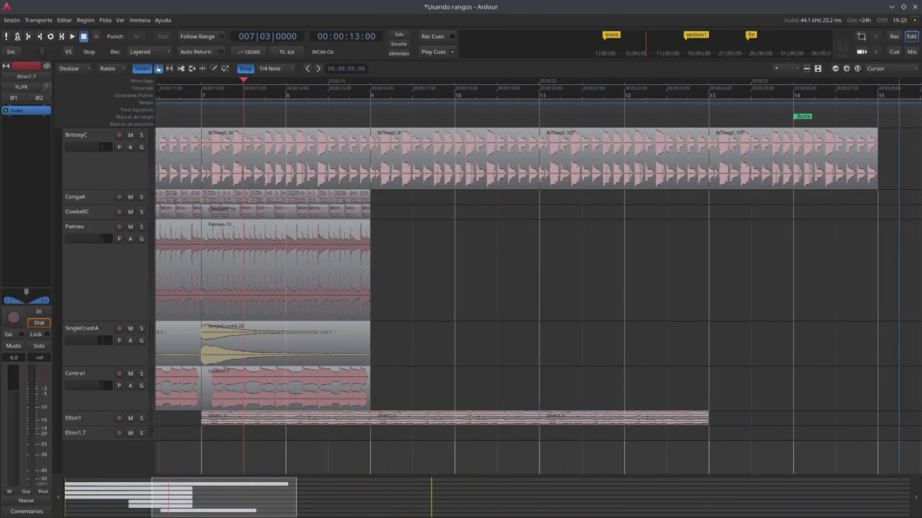
left_click_drag(855, 218, 426, 169)
key("Delete")
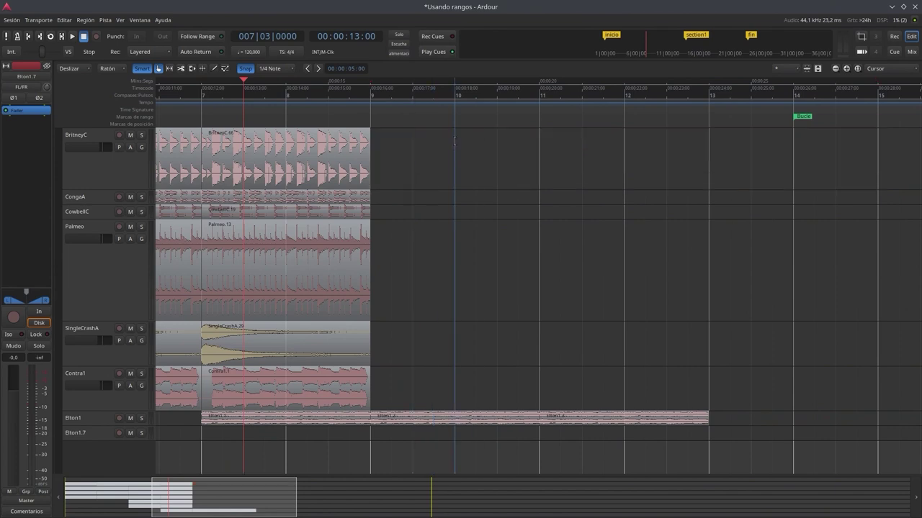
Step: Duplicate the BritneyC region at bar 7 once, directly after the original at bar 9
left_click(339, 178)
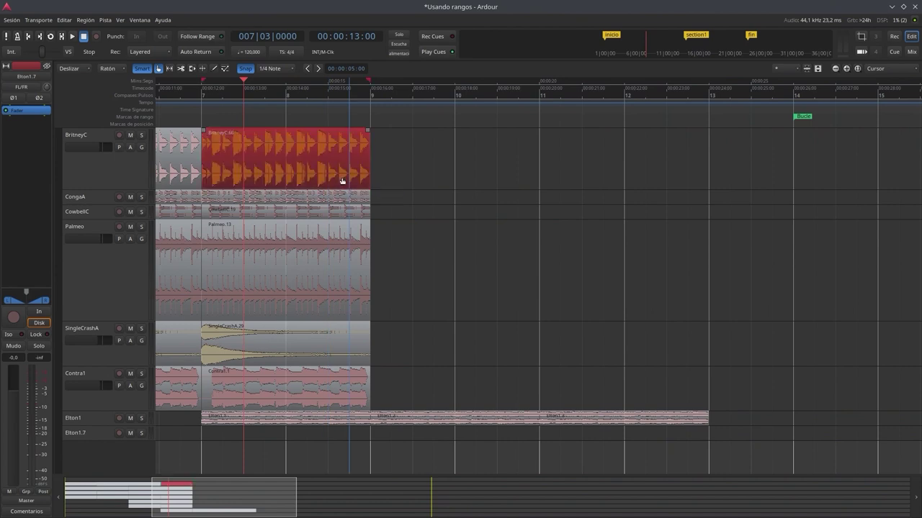
right_click(296, 177)
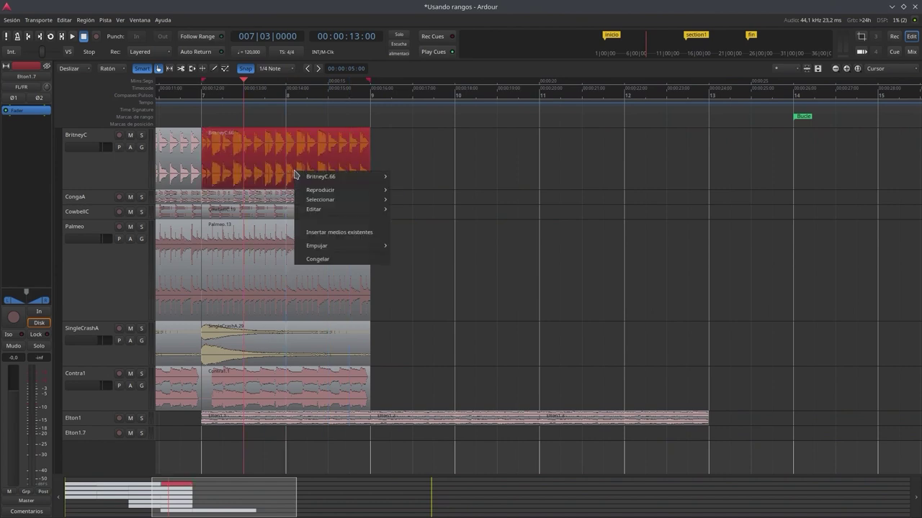
mouse_move(306, 178)
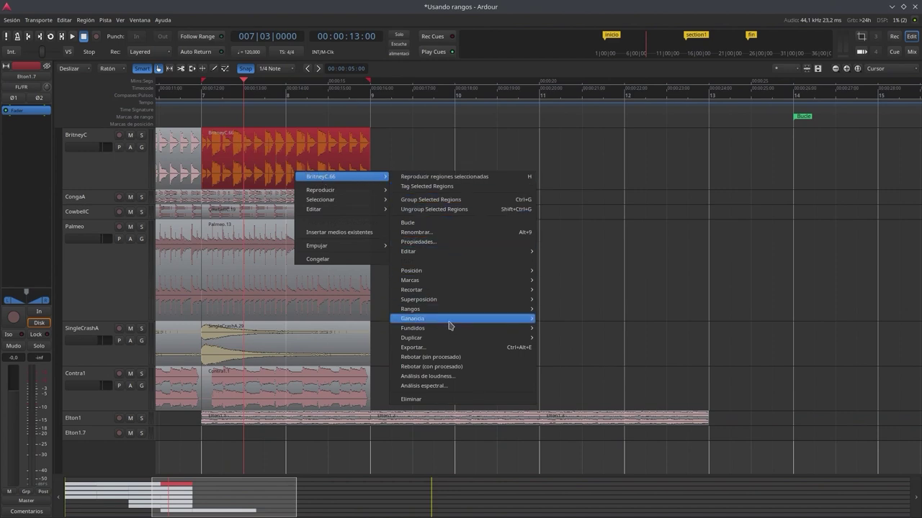
mouse_move(450, 339)
left_click(562, 338)
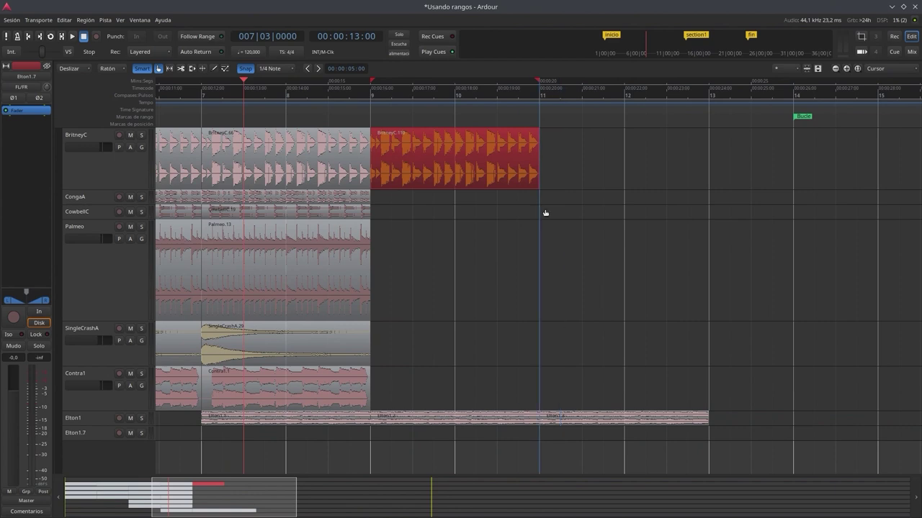
Step: Use Duplicado múltiple to make five consecutive copies of the BritneyC region at bar 9, and delete the copies
right_click(513, 186)
mouse_move(531, 191)
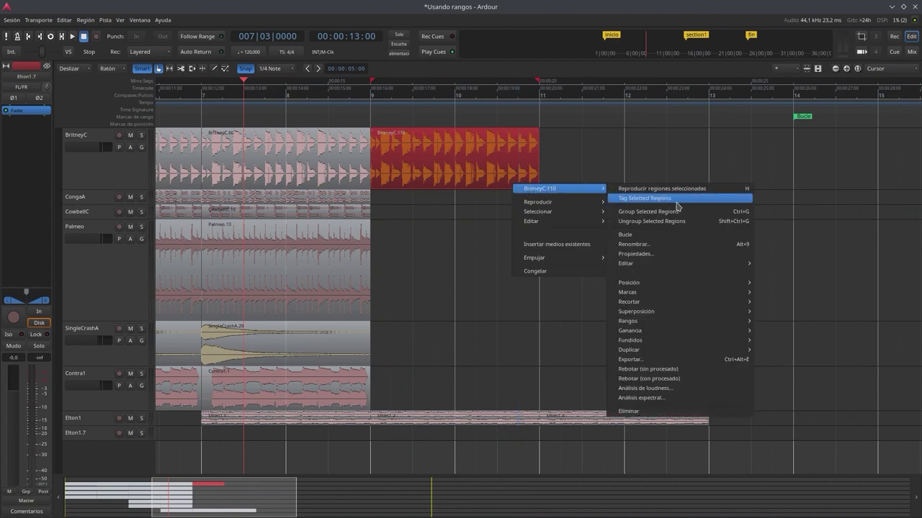
mouse_move(680, 265)
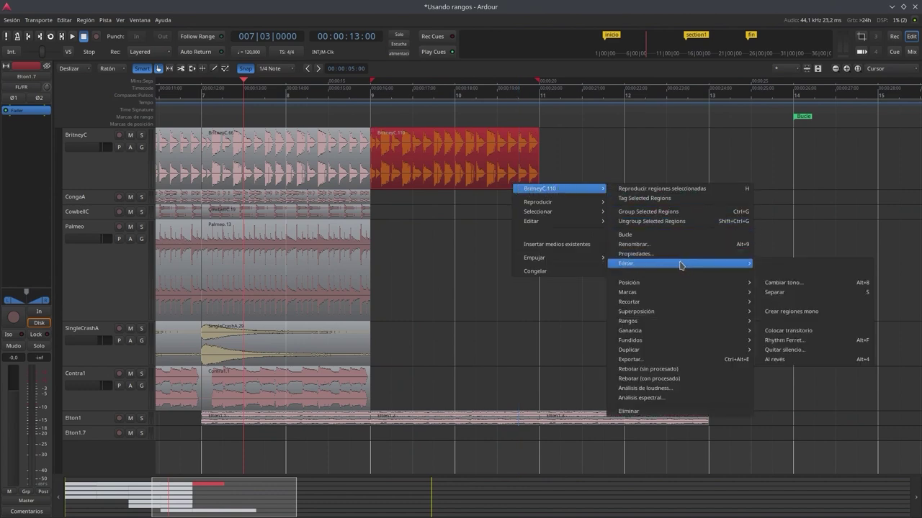
mouse_move(667, 285)
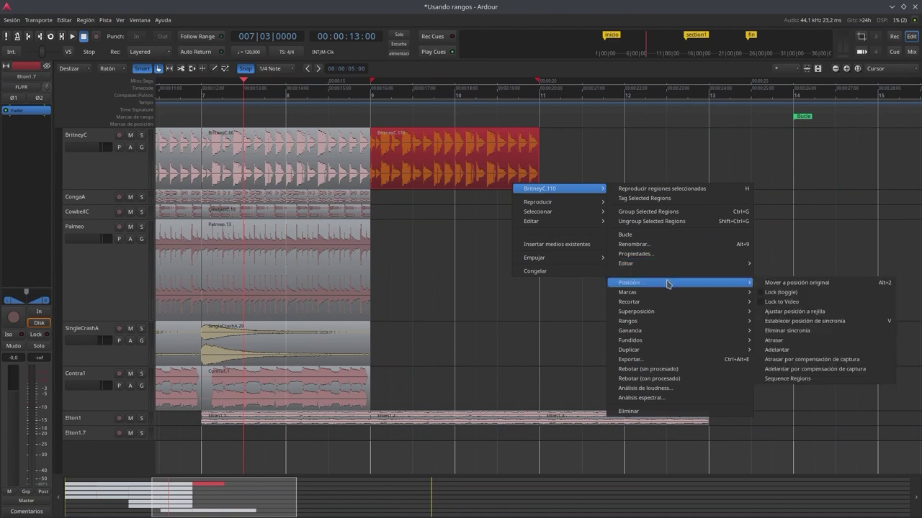
mouse_move(656, 343)
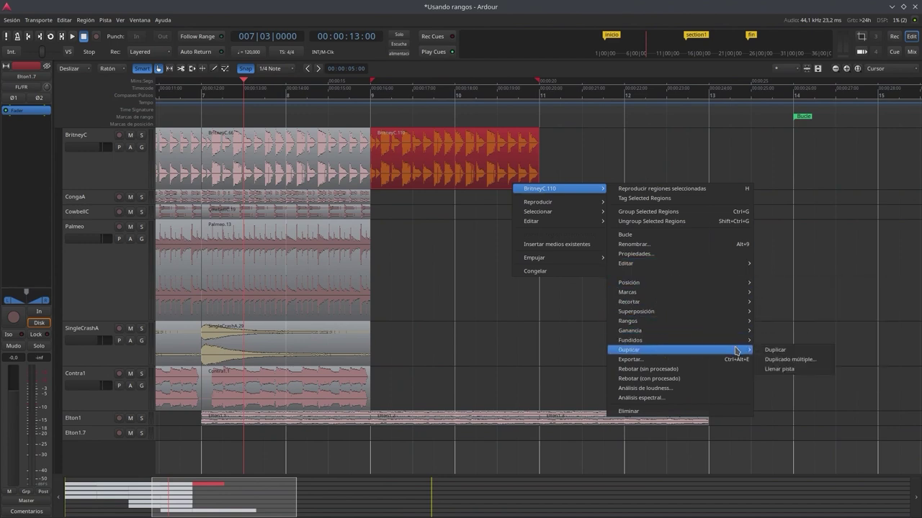
left_click(784, 362)
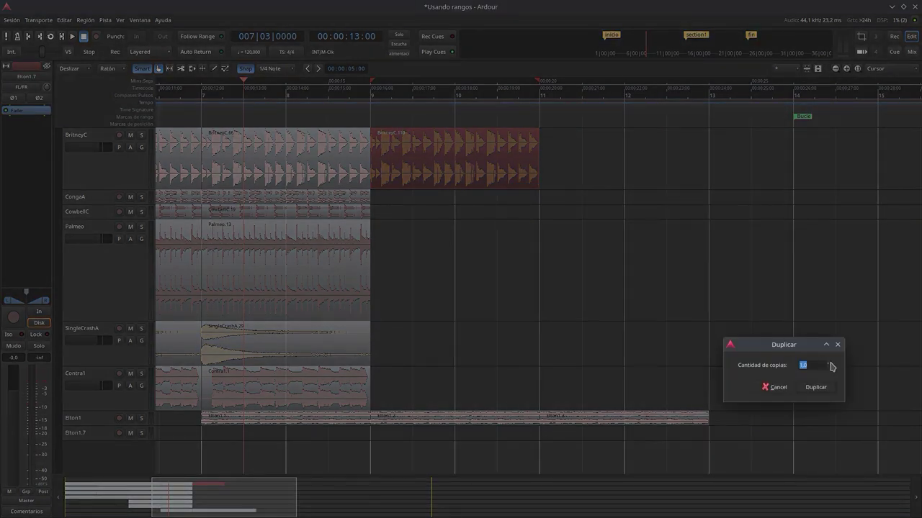
double_click(828, 364)
left_click(815, 387)
left_click_drag(265, 513, 329, 495)
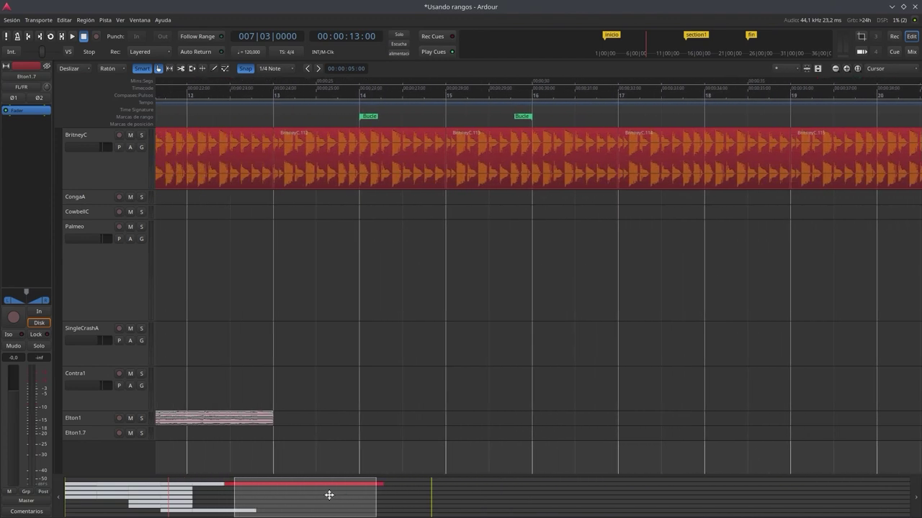
key("Delete")
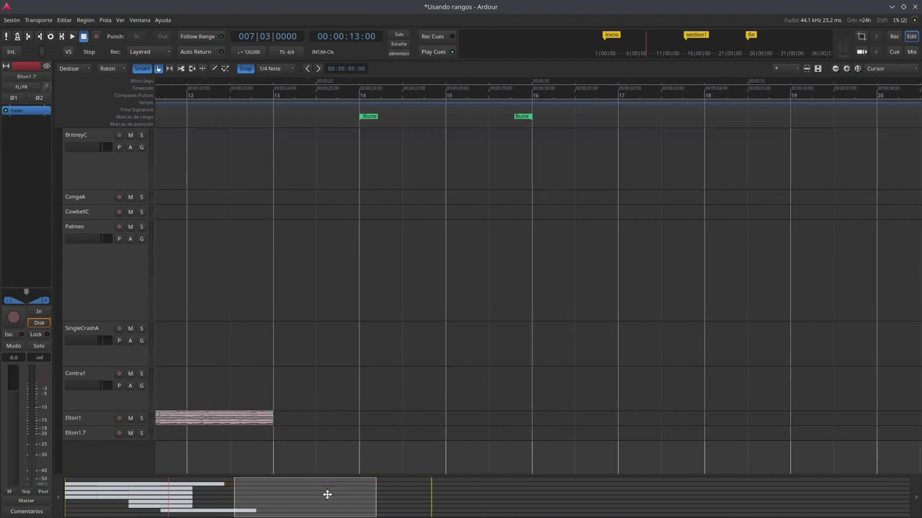
Step: Locate the fin marker at bar 24 and fill the BritneyC track up to it with copies of the bar 9 region
left_click_drag(288, 496, 232, 495)
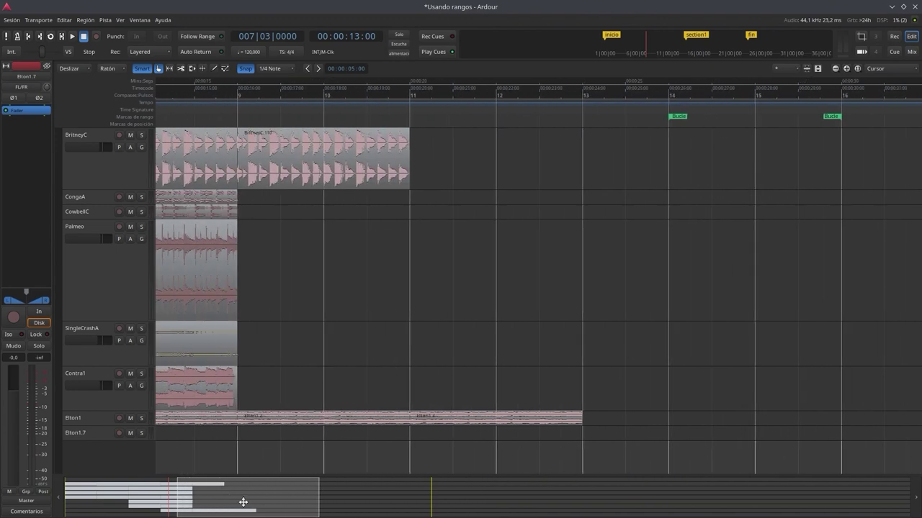
left_click_drag(243, 502, 427, 501)
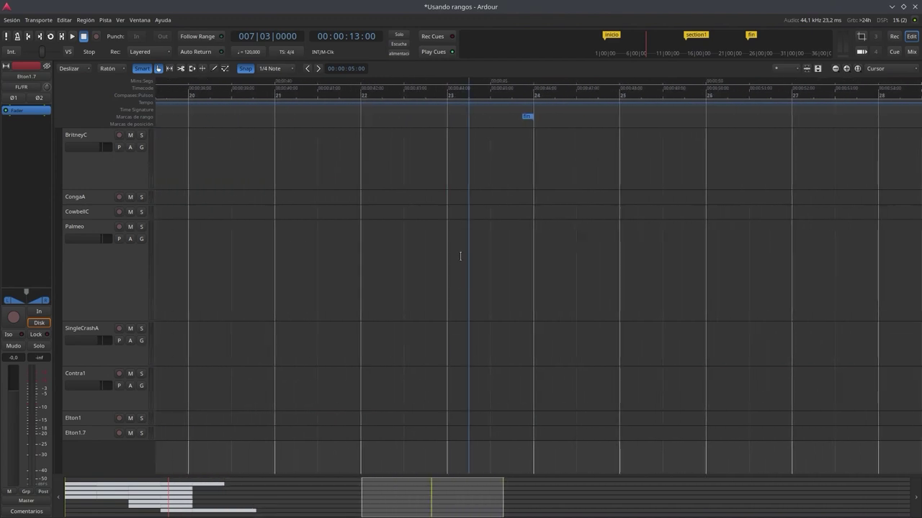
left_click(525, 118)
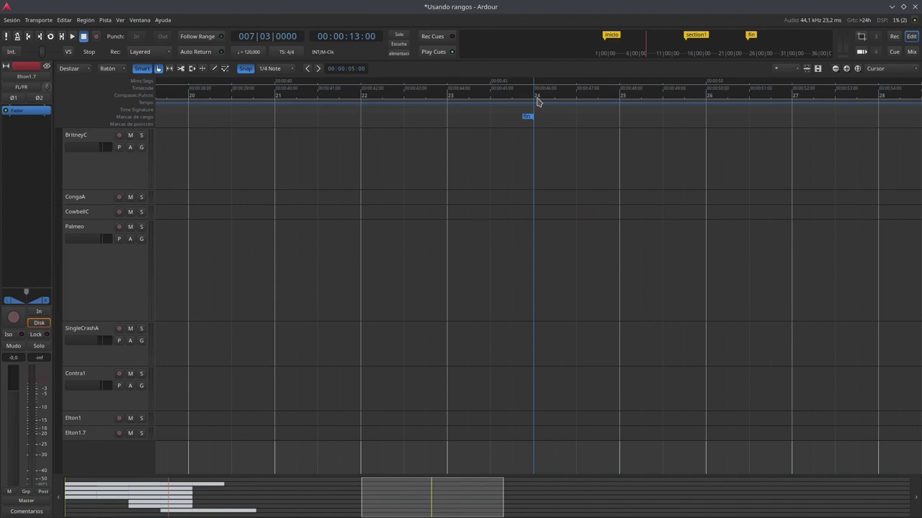
left_click_drag(428, 494, 235, 493)
left_click(375, 186)
right_click(377, 182)
mouse_move(382, 184)
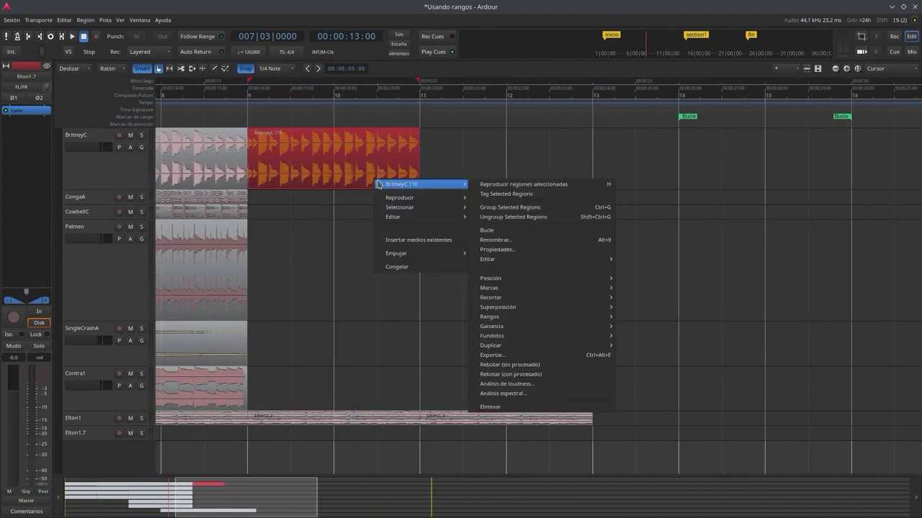
mouse_move(531, 347)
left_click(636, 368)
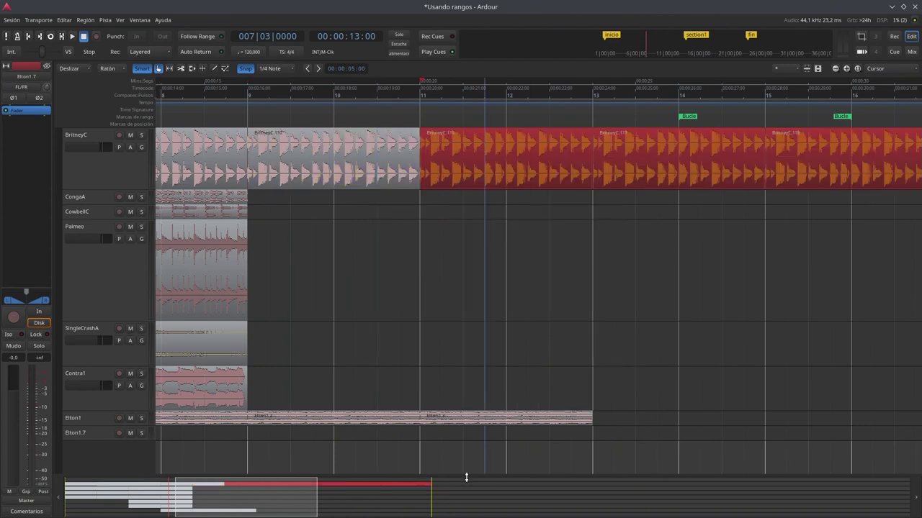
mouse_move(309, 504)
left_mouse_down()
mouse_move(323, 496)
mouse_move(425, 502)
mouse_move(492, 465)
left_mouse_up()
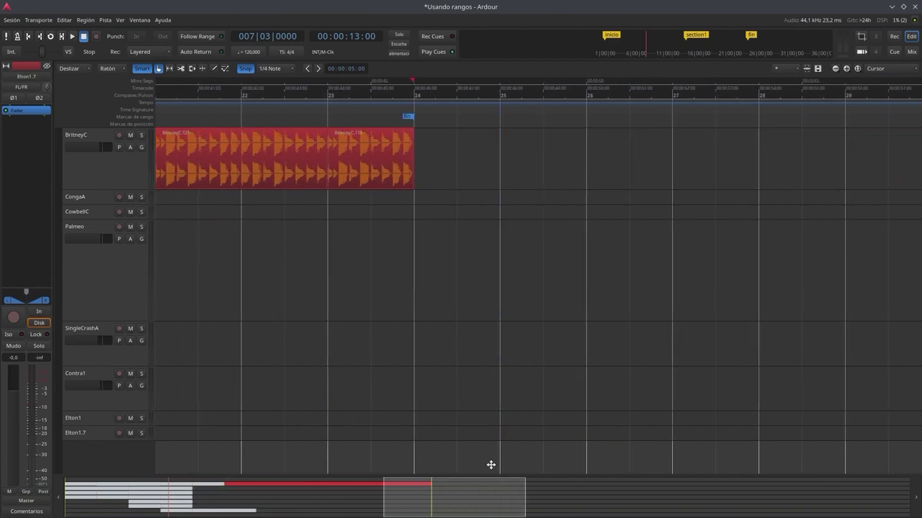
Step: Examine the fin range marker's actions, the ruler visibility options and the commands for adding or removing markers
left_click(409, 119)
right_click(95, 108)
left_click(93, 148)
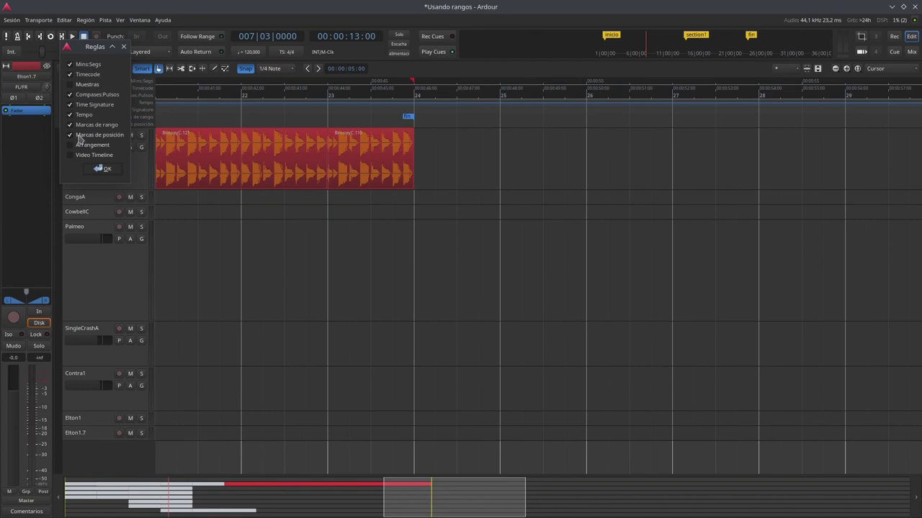
right_click(454, 127)
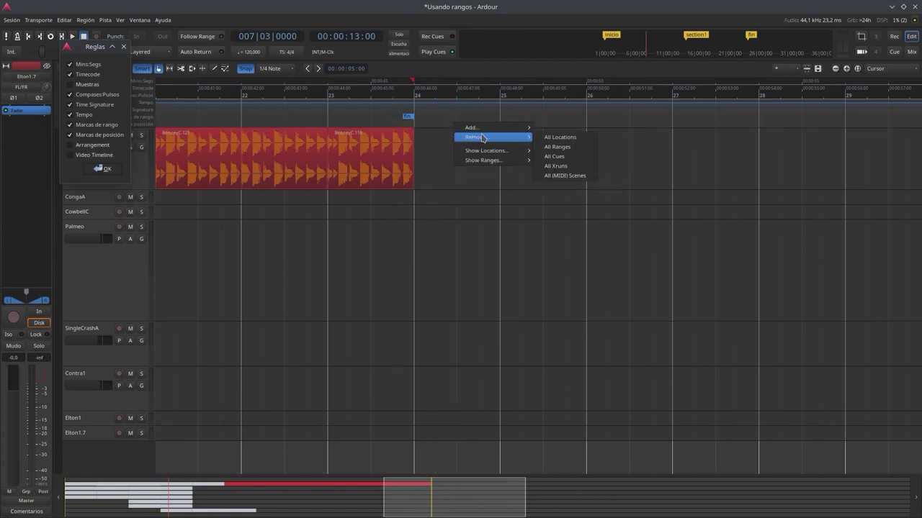
mouse_move(513, 131)
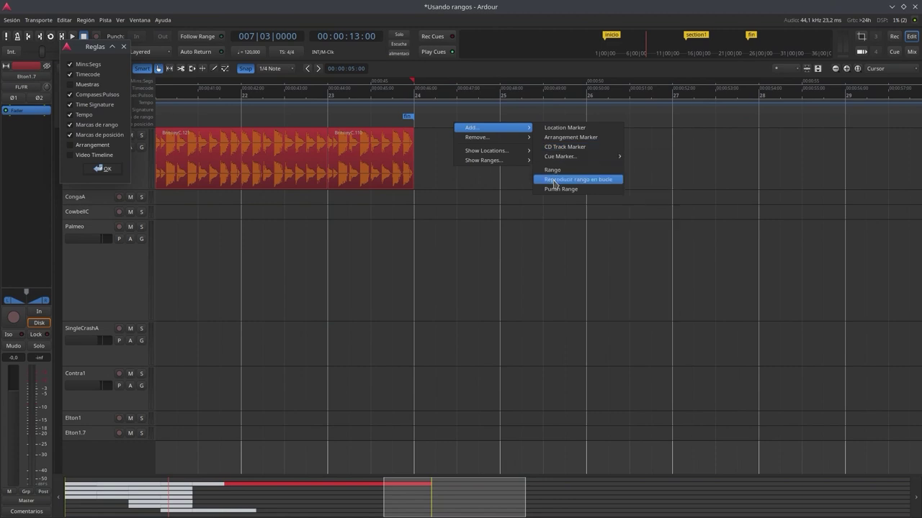
left_click(408, 118)
right_click(408, 119)
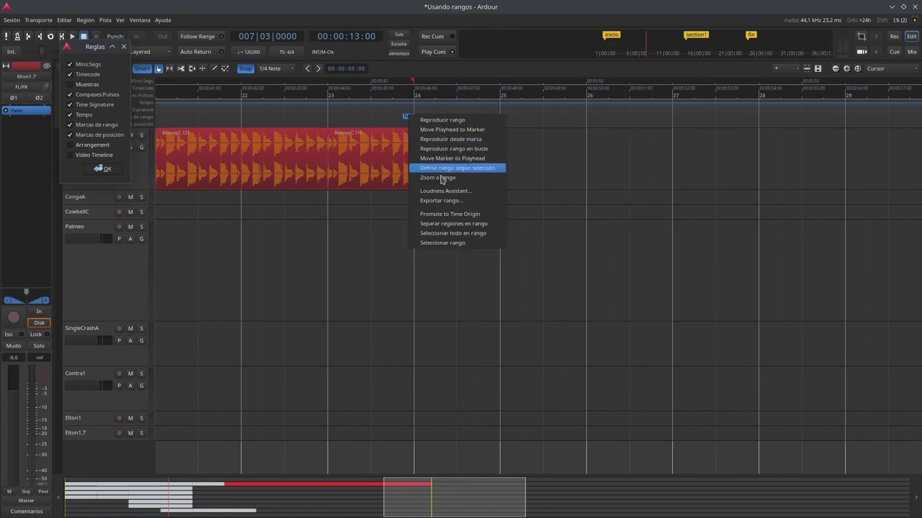
left_click(336, 122)
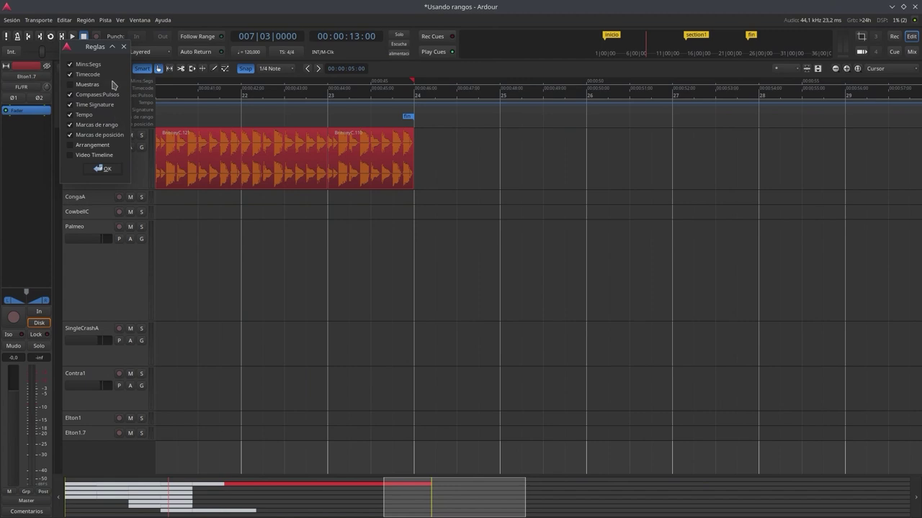
left_click(103, 170)
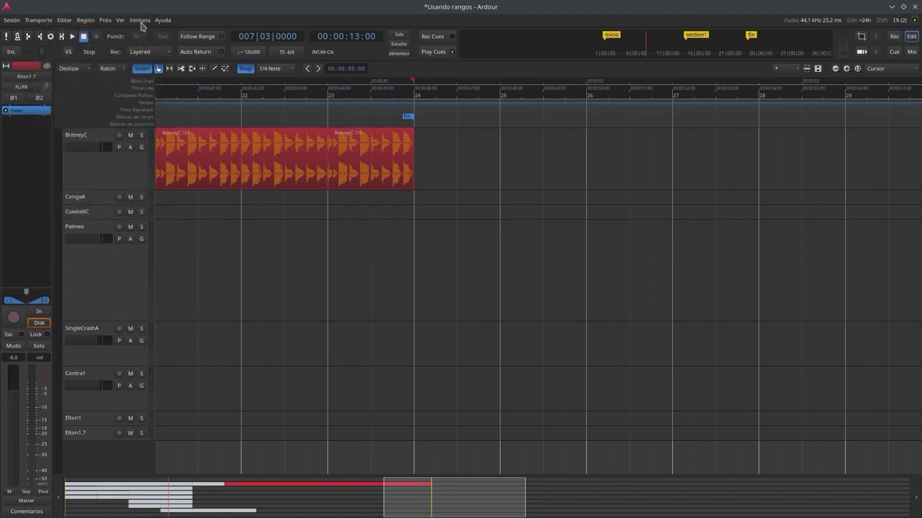
Step: Delete the selected BritneyC copies from bar 11 to the fin marker
left_click_drag(400, 498, 224, 503)
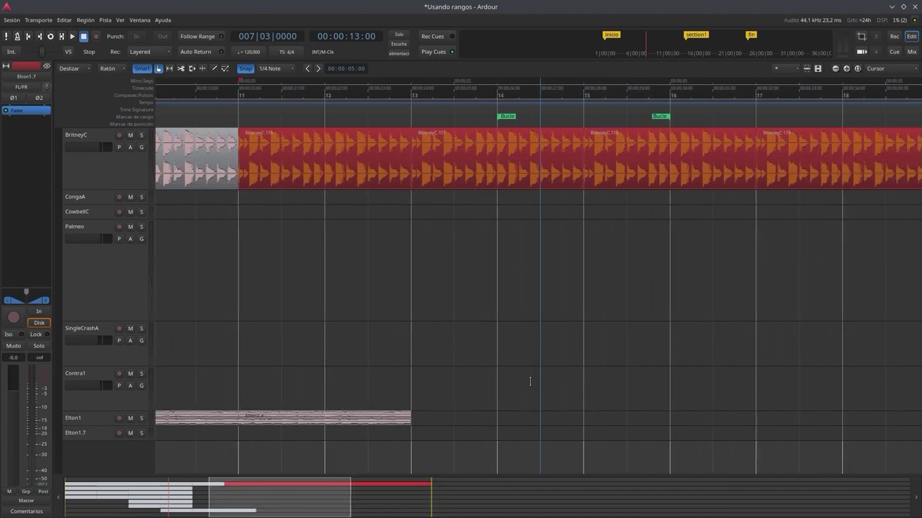
key("Delete")
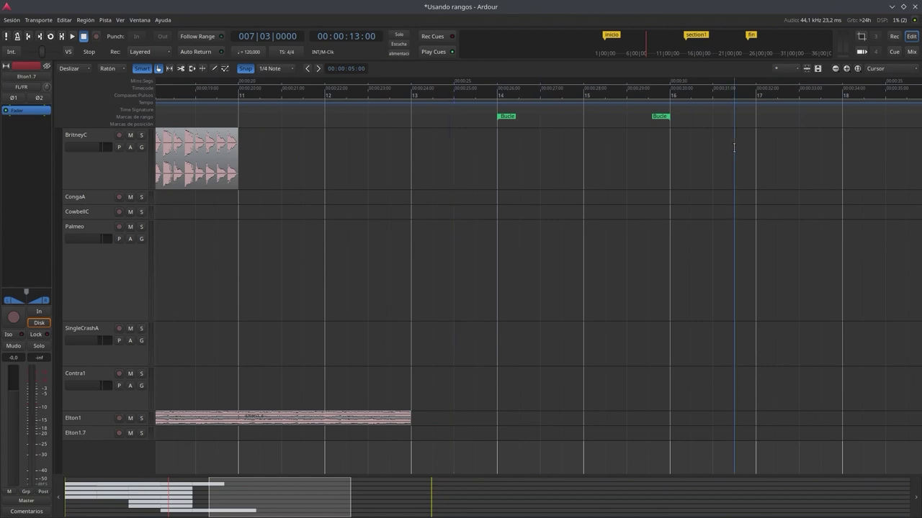
Step: Switch to the tutorial in the browser, review the duplication section and continue to the section on edit points
left_click(893, 7)
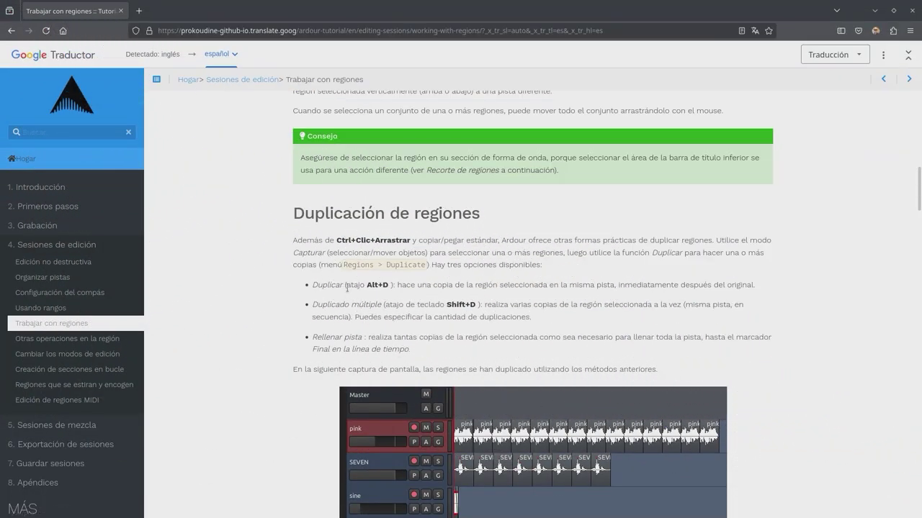
scroll(274, 386, "down", 3)
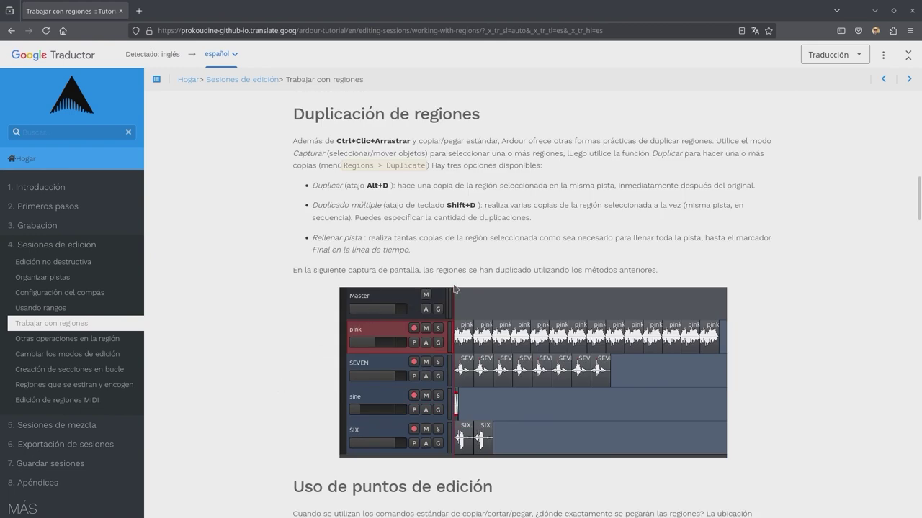
scroll(521, 372, "down", 9)
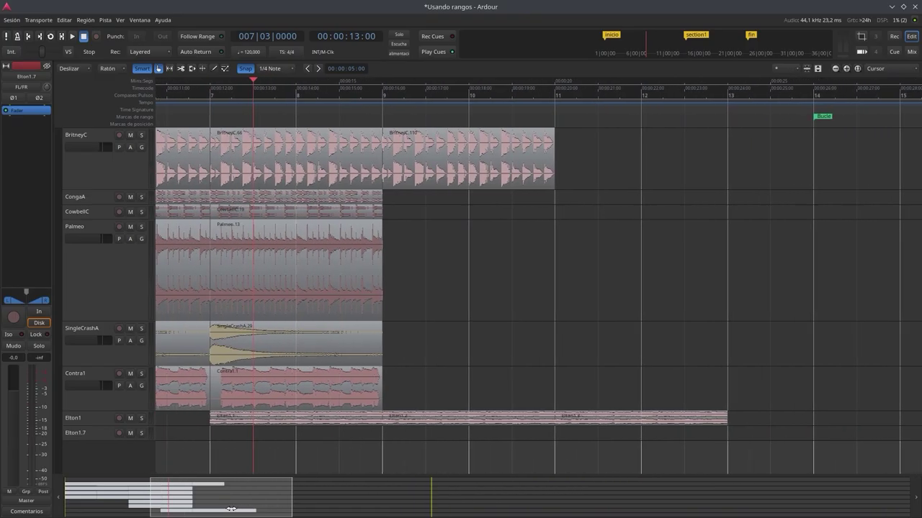
Step: In Ardour, paste a copy of the bar 9 BritneyC region midway through bar 14 on its track, and delete the pasted copy
left_click_drag(230, 509, 239, 510)
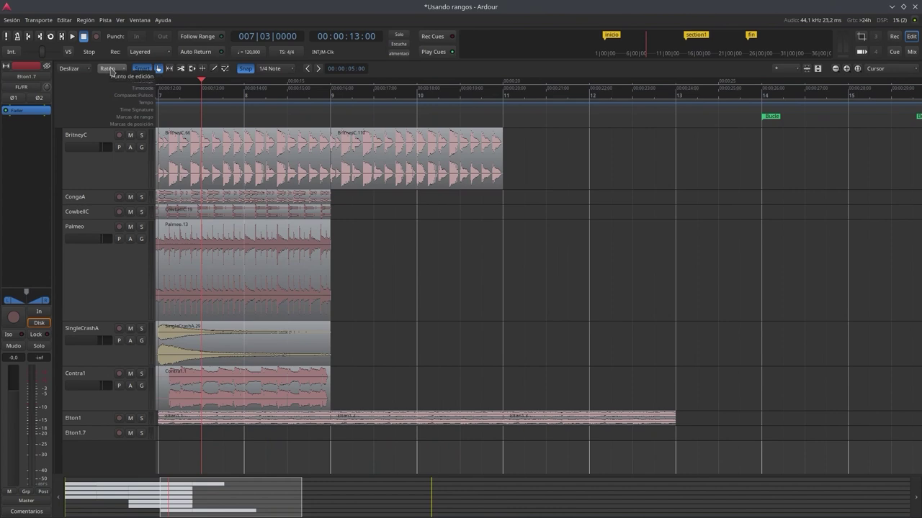
left_click(396, 186)
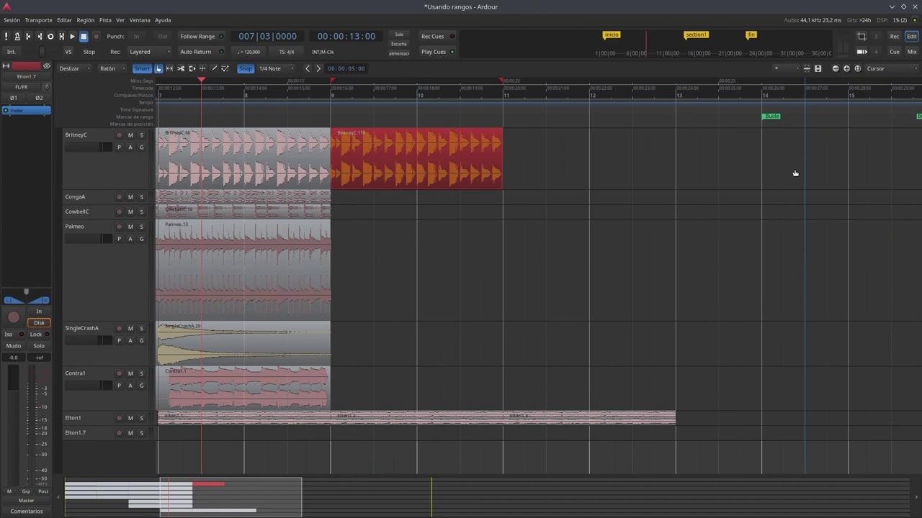
key("ctrl+v")
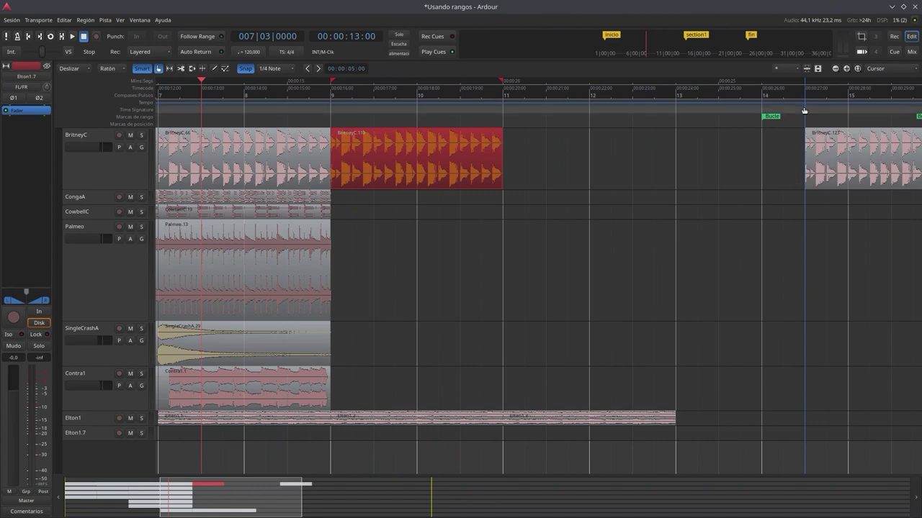
left_click(824, 181)
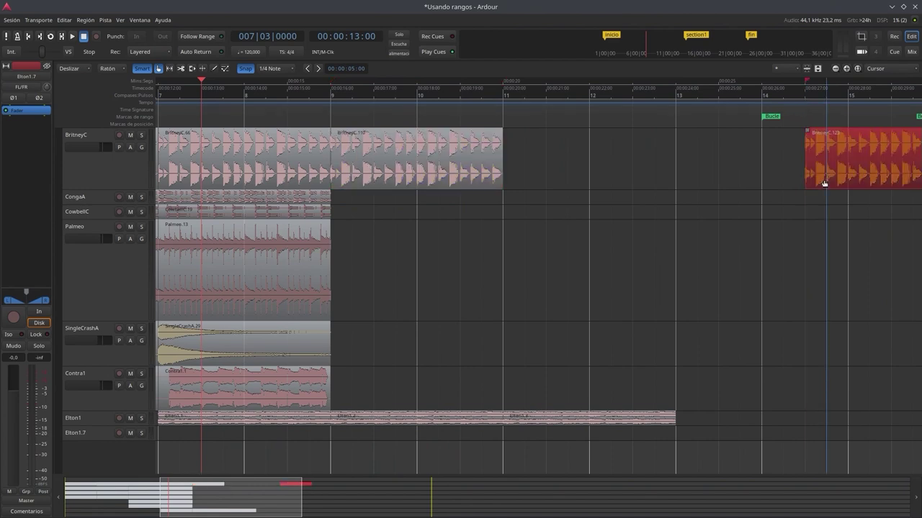
key("Delete")
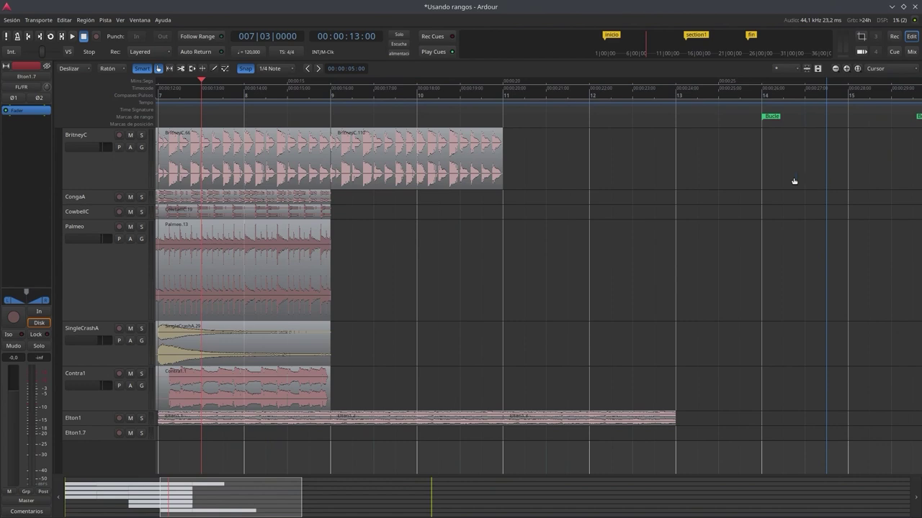
Step: Set the edit point to Cursor and paste the BritneyC region at the playhead positioned at bar 15 and again at bar 13
left_click(110, 70)
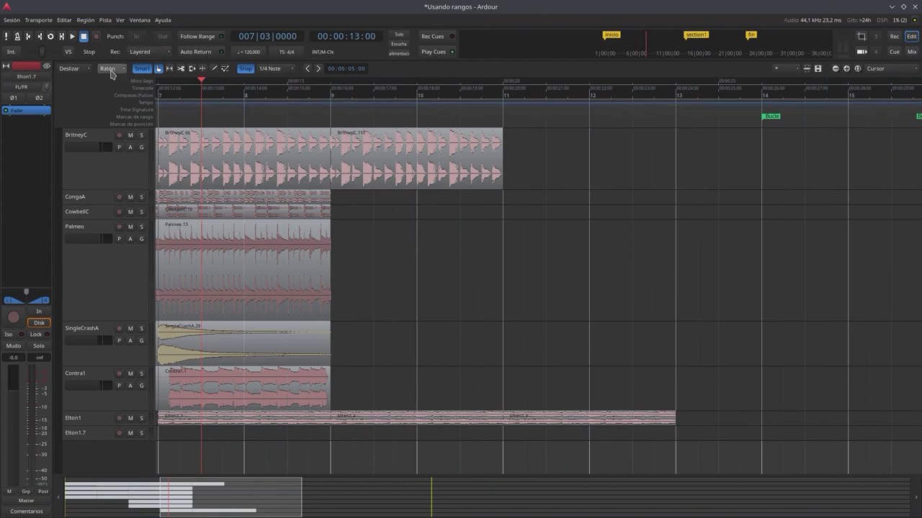
left_click(110, 51)
left_click_drag(206, 86, 850, 177)
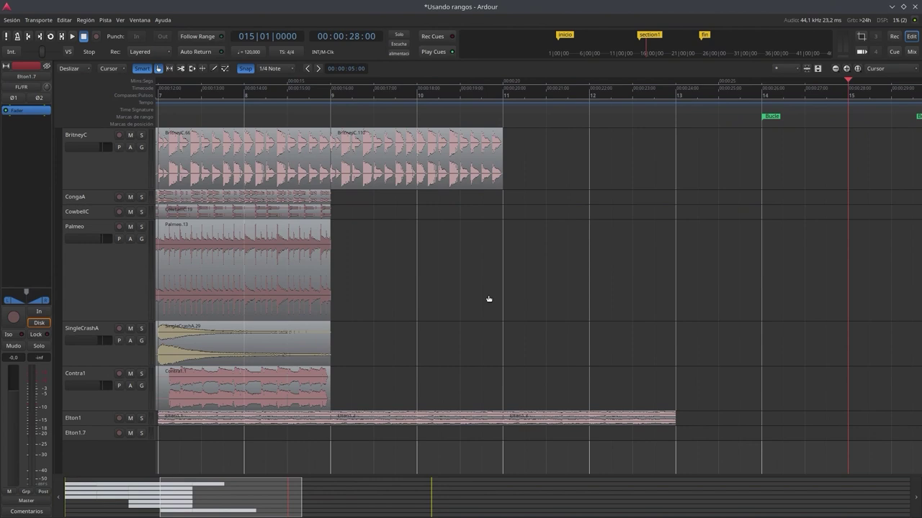
key("ctrl+v")
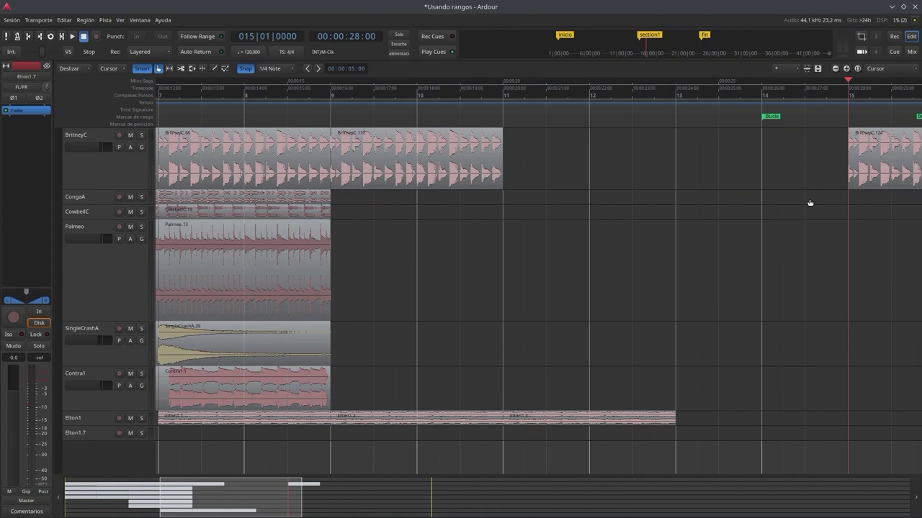
left_click_drag(848, 81, 675, 119)
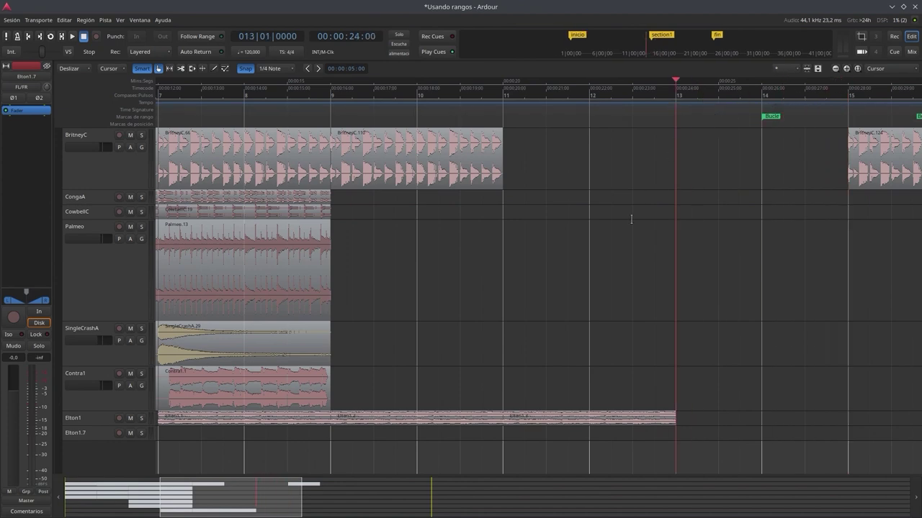
key("ctrl+v")
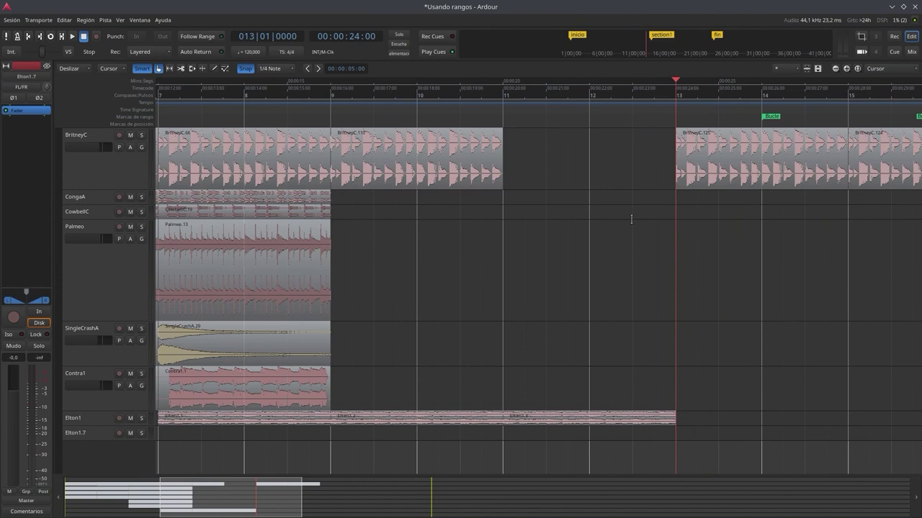
Step: Delete the two BritneyC copies starting at bars 13 and 15
left_click(779, 186)
key("Delete")
left_click(868, 170)
key("Delete")
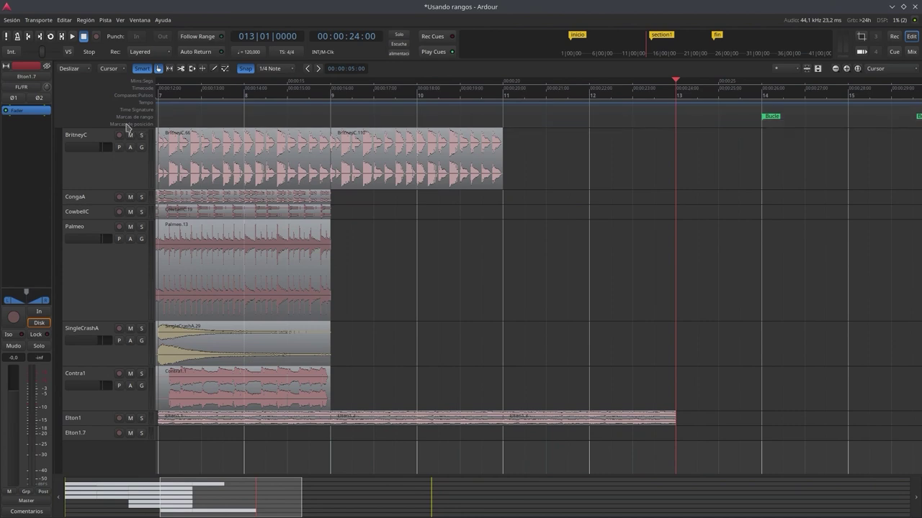
Step: Review the list of visible rulers and add a location marker at bar 10
right_click(93, 109)
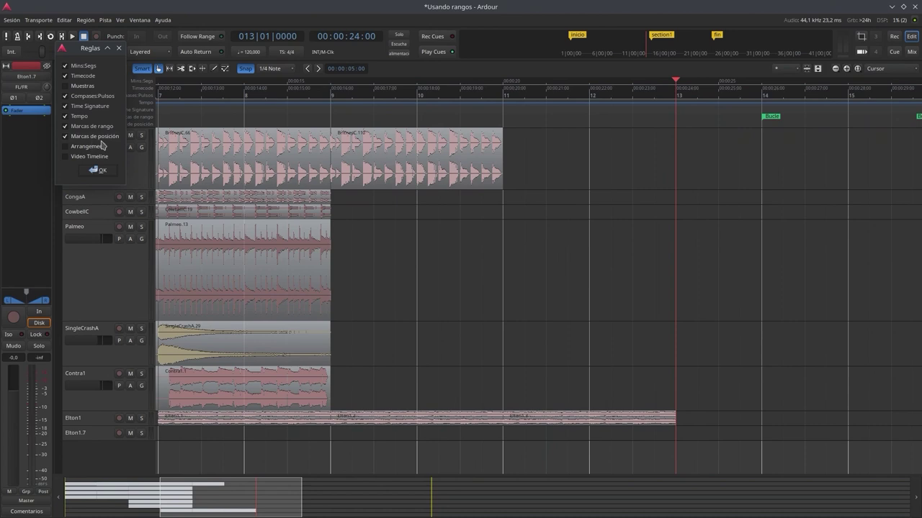
left_click(103, 171)
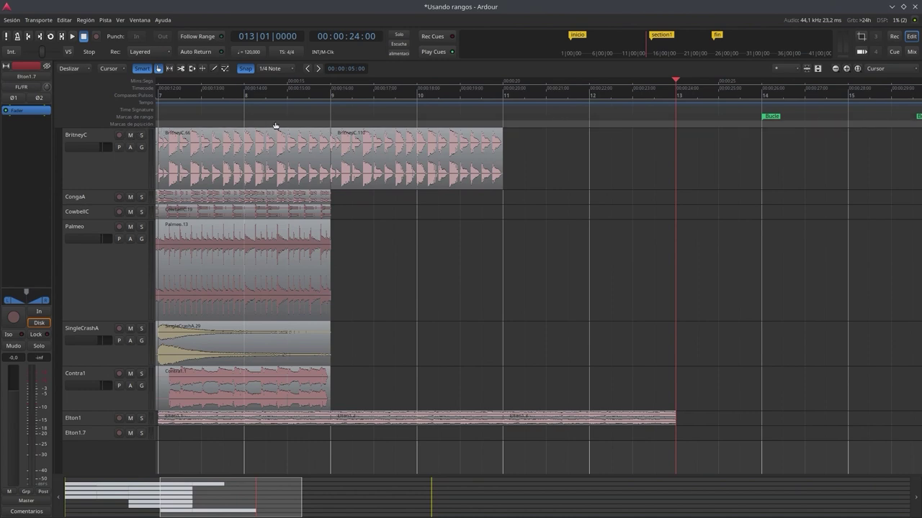
right_click(419, 125)
mouse_move(427, 127)
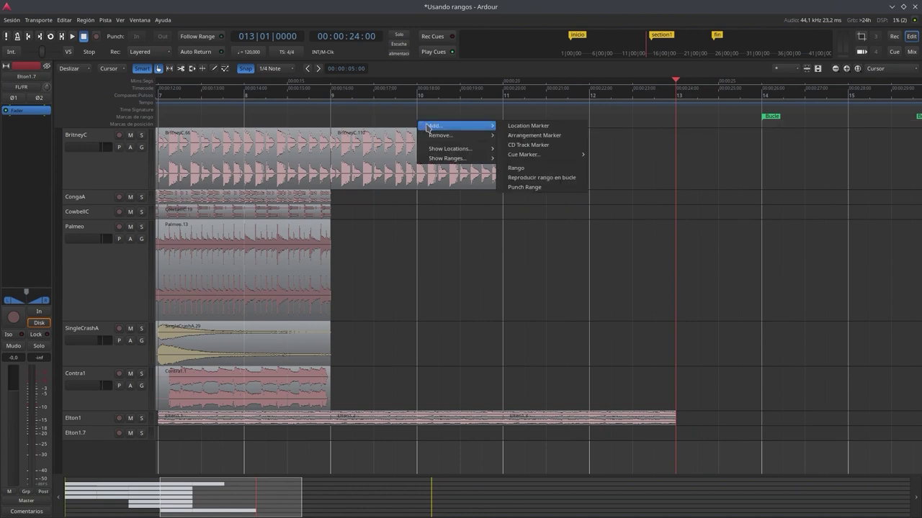
left_click(527, 127)
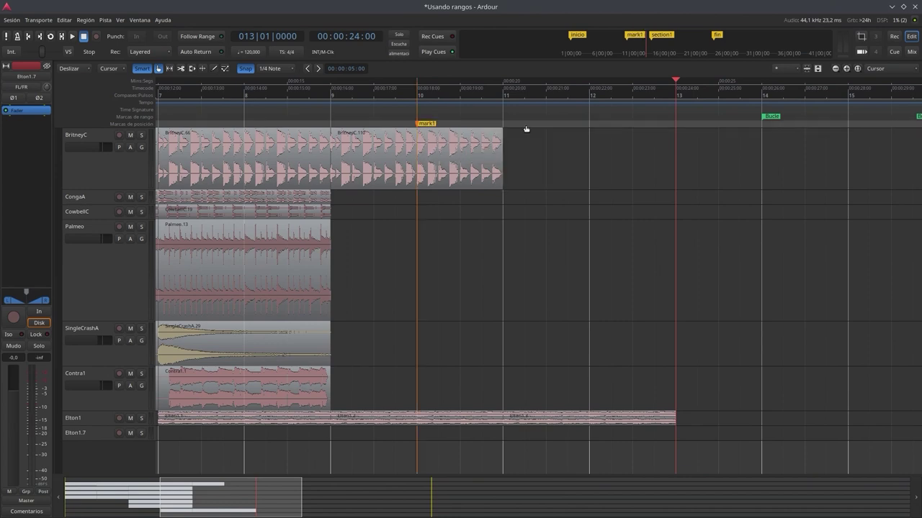
Step: Rename the location marker at bar 10 to Pos.1
right_click(424, 127)
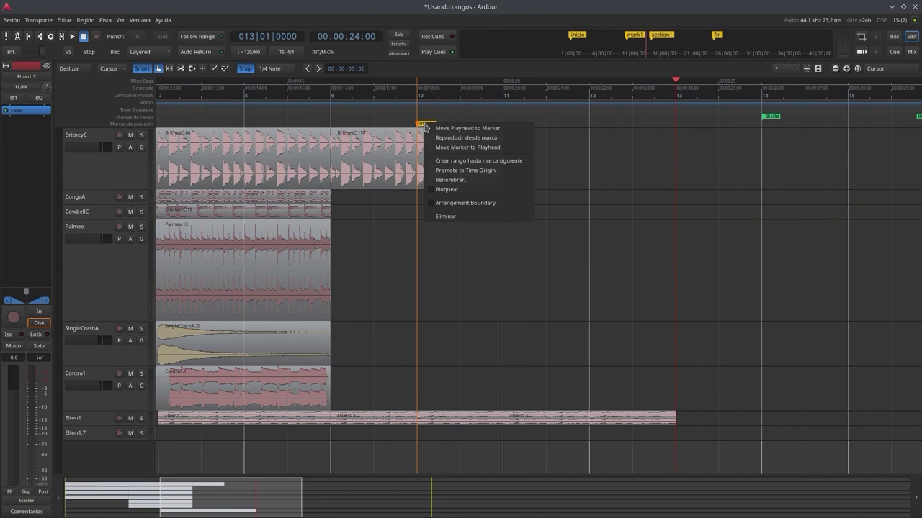
left_click(454, 180)
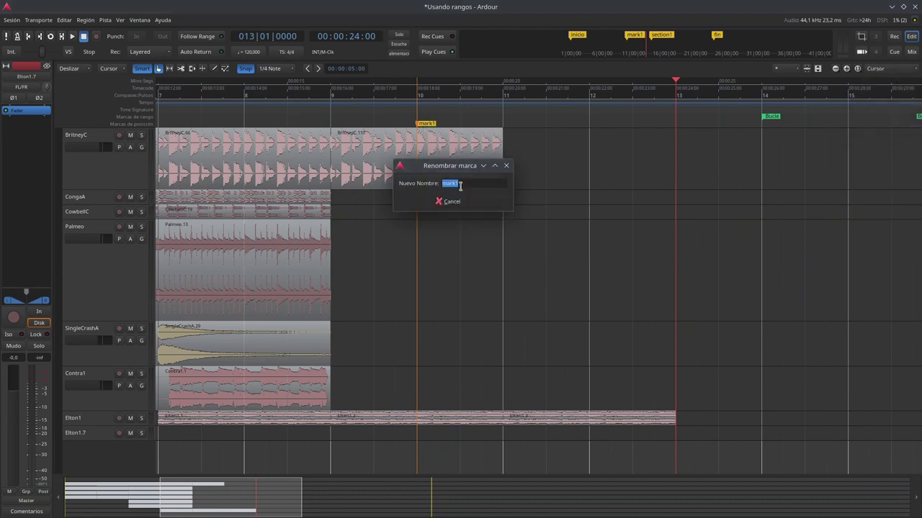
type("Pos.1")
key("Return")
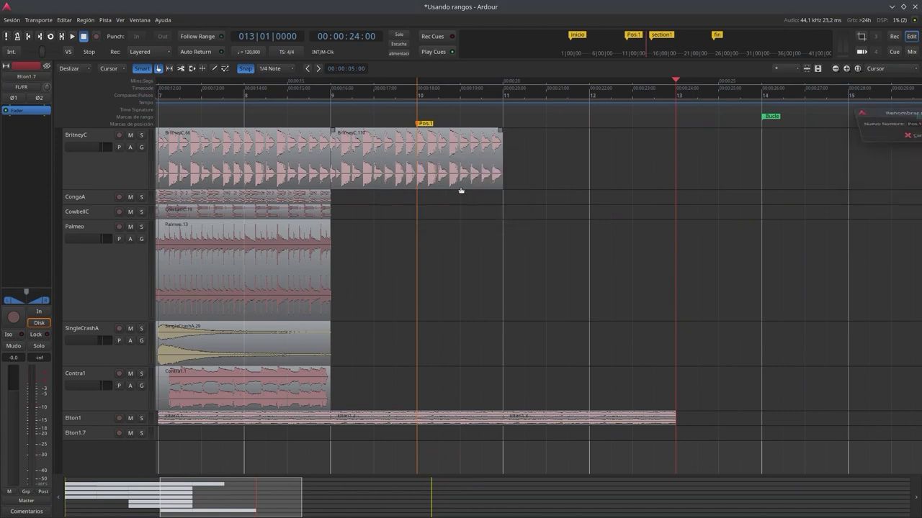
Step: Move the BritneyC region from bar 9 to bar 13 and paste a copy at the playhead
left_click_drag(461, 190, 784, 177)
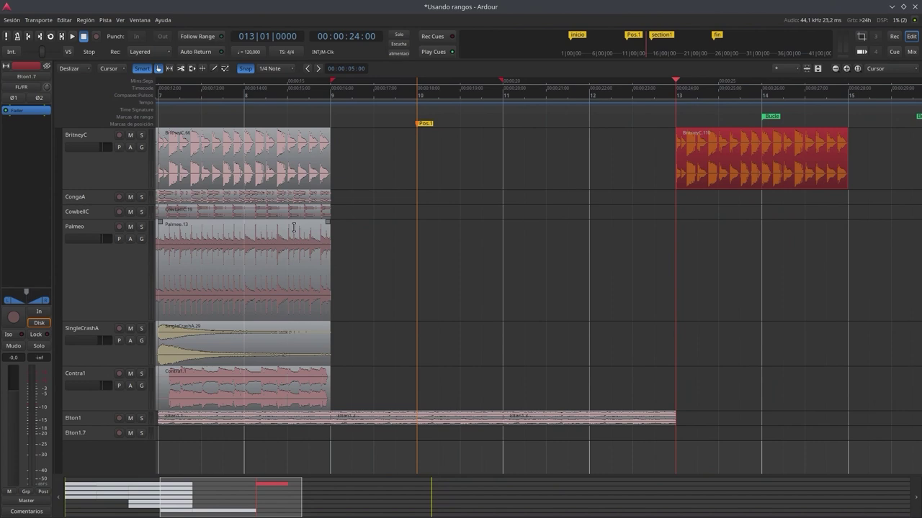
key("ctrl+v")
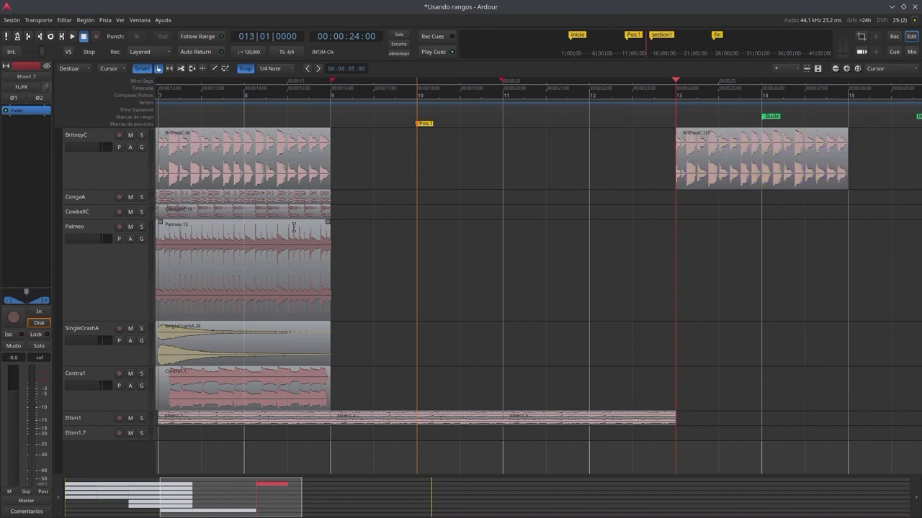
Step: Set the edit point to Marca, remove the copy pasted at bar 13, and paste the BritneyC region at the Pos.1 marker
left_click(108, 68)
left_click(108, 78)
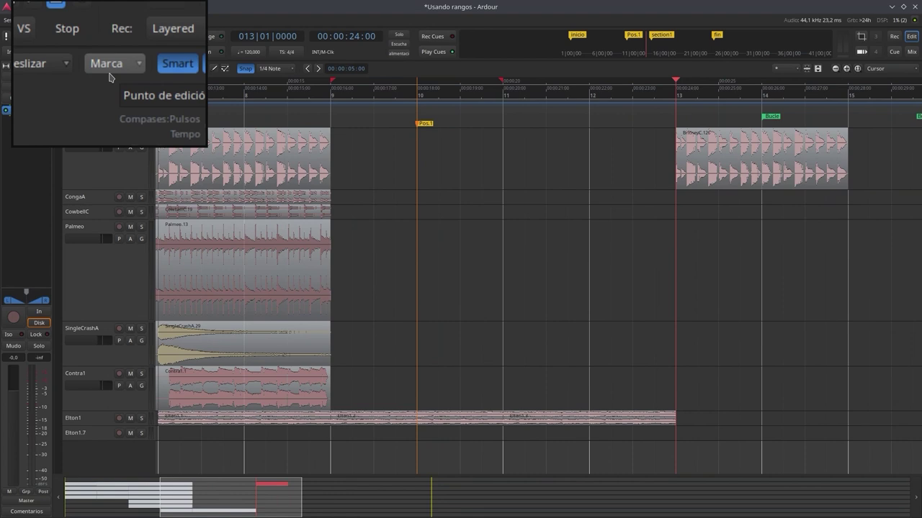
left_click(110, 75)
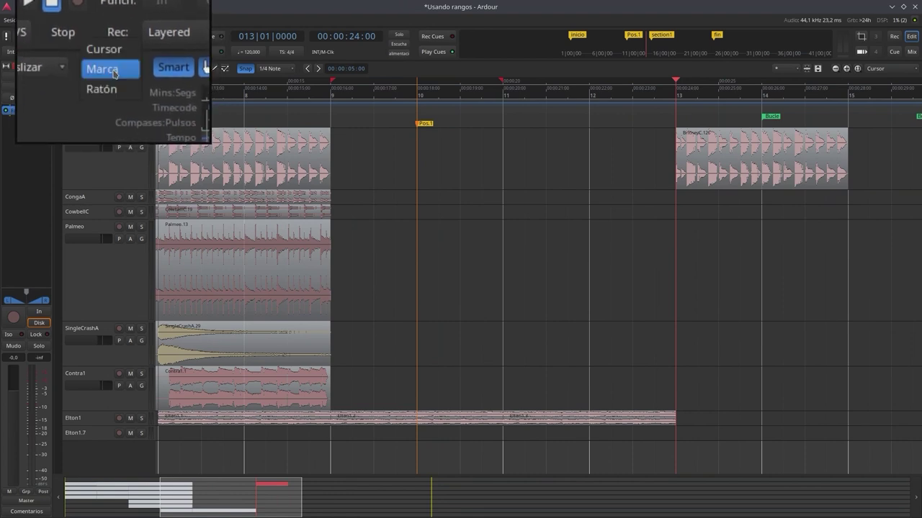
left_click(112, 73)
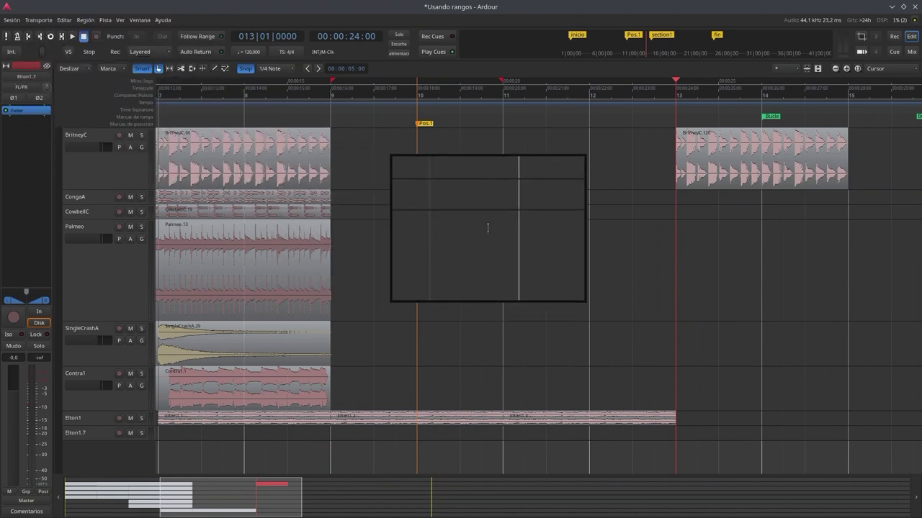
left_click_drag(756, 180, 742, 231)
key("ctrl+z")
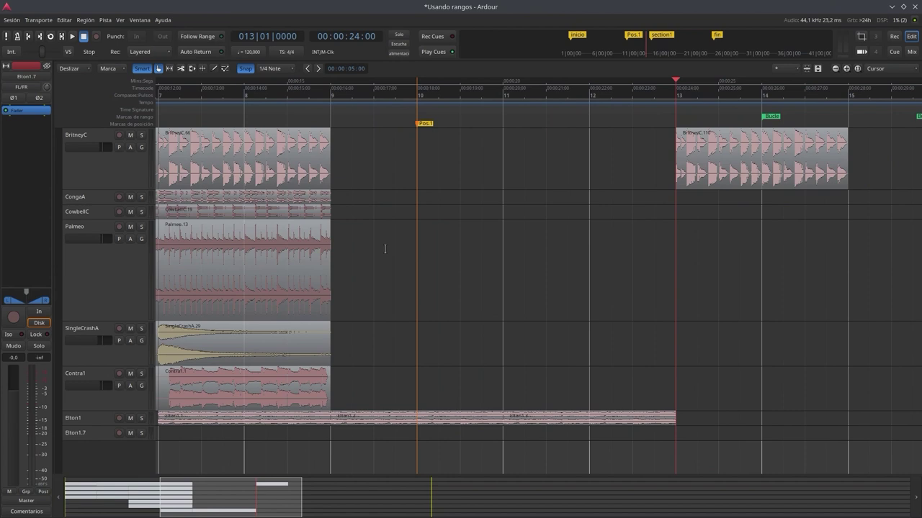
key("ctrl+v")
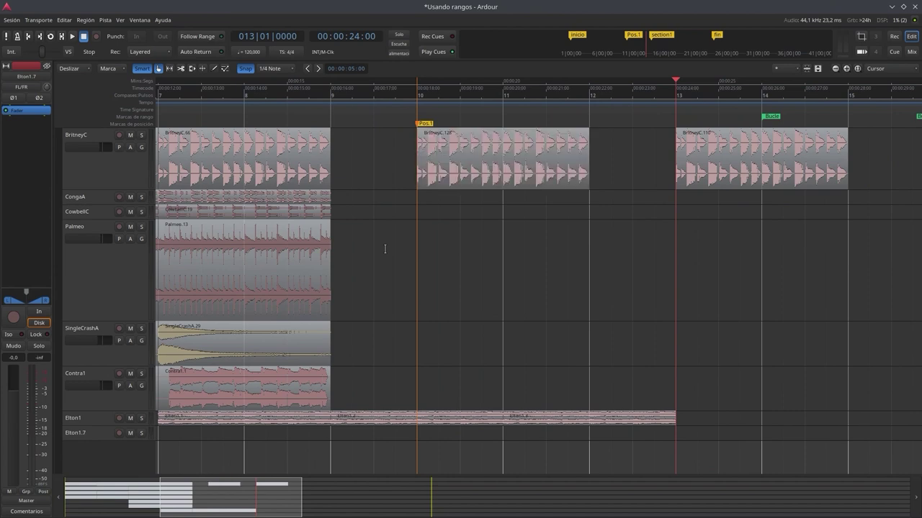
Step: Set the edit point to Ratón and delete the BritneyC regions starting at bars 13 and 10
left_click(108, 68)
left_click(109, 79)
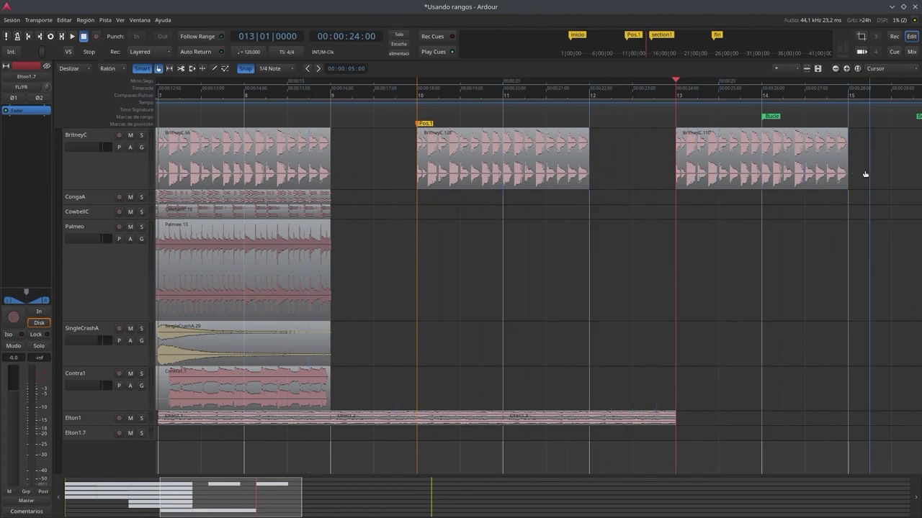
left_click(774, 180)
key("Delete")
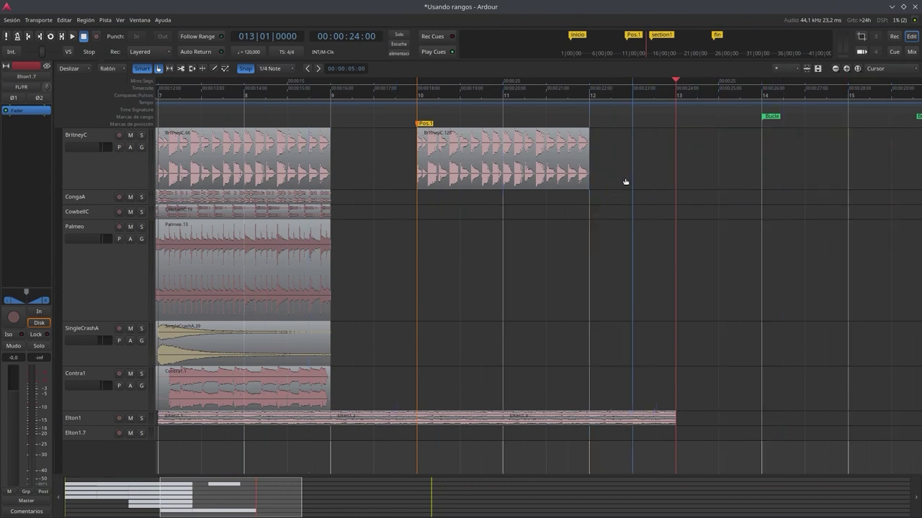
left_click(568, 173)
key("Delete")
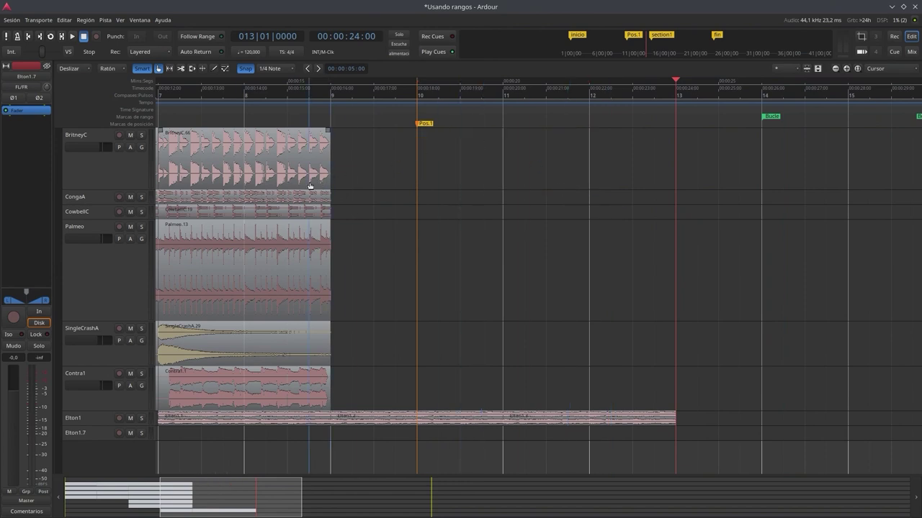
Step: Add a second location marker at bar 12
key("alt+Tab")
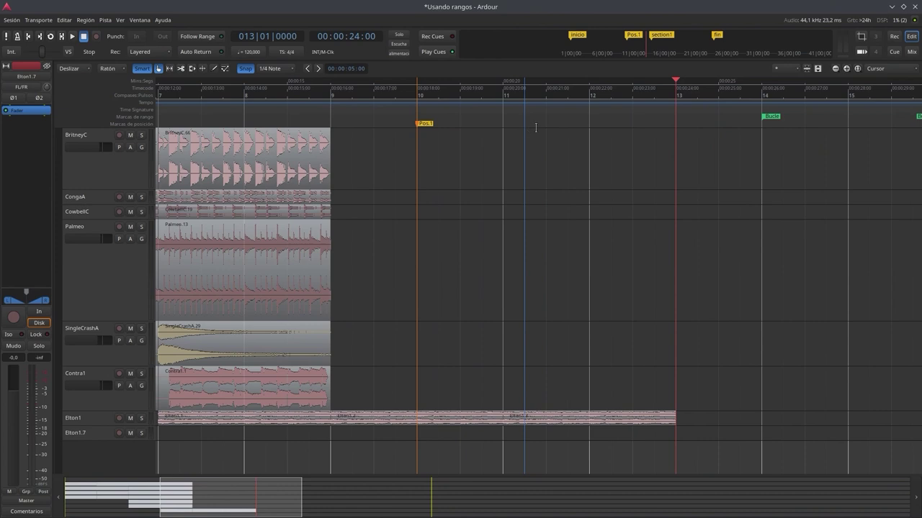
right_click(590, 127)
mouse_move(619, 129)
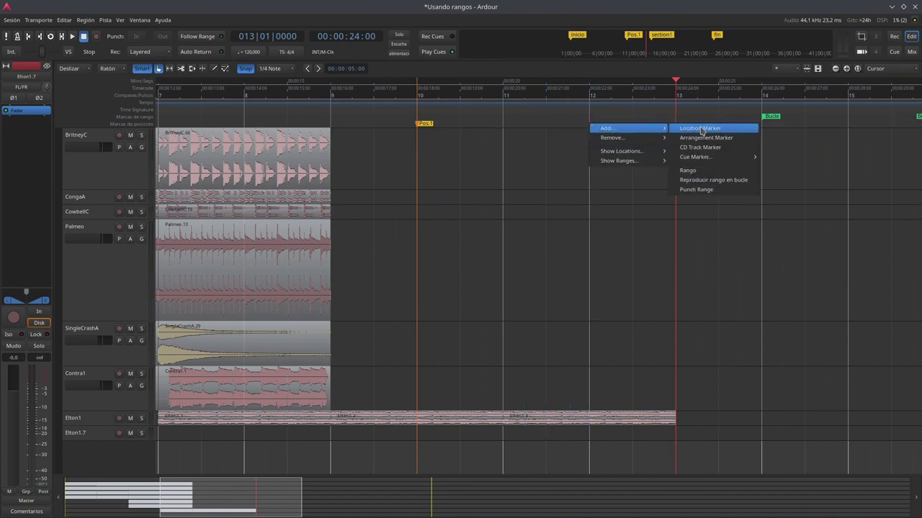
left_click(701, 131)
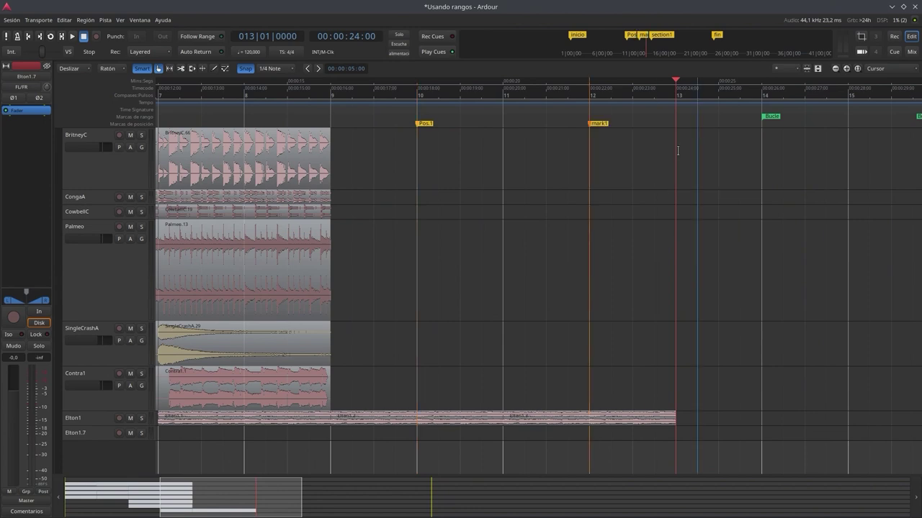
Step: Rename the bar 12 location marker to POs.2 and move it to the middle of bar 12
right_click(604, 129)
left_click(625, 179)
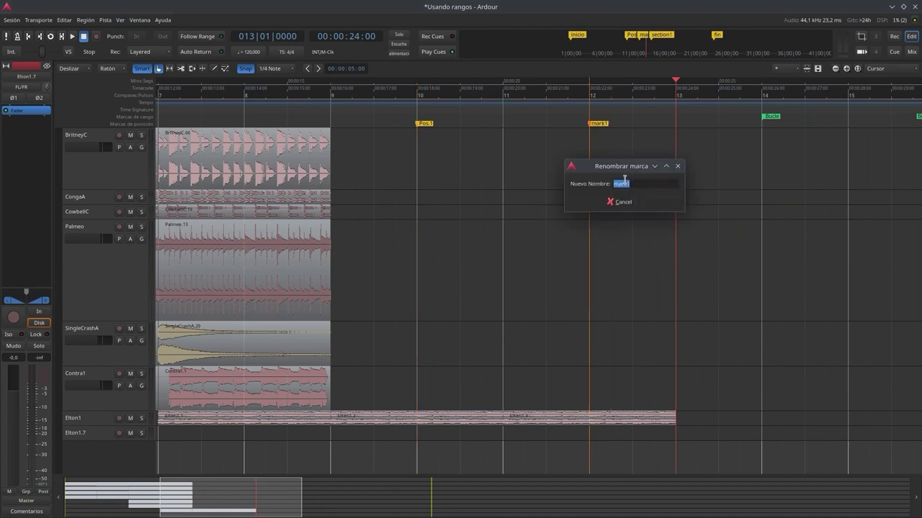
type("POs.2")
key("Return")
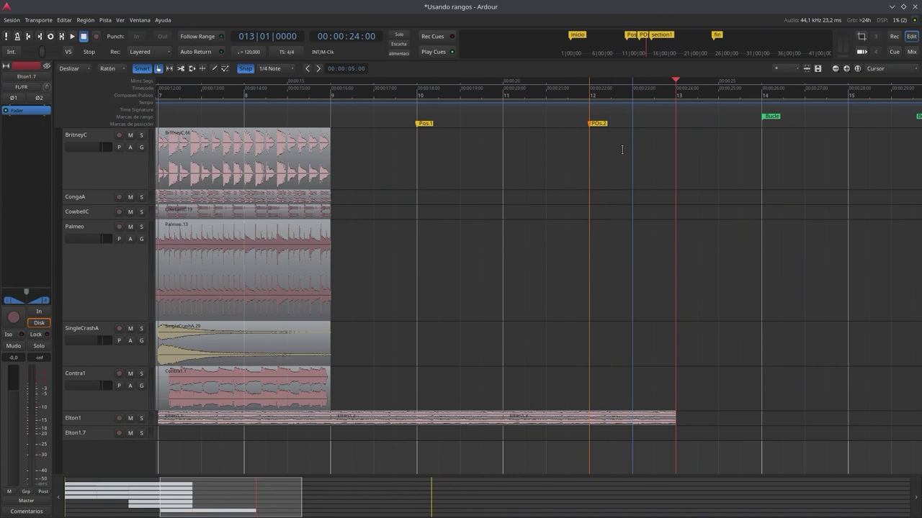
mouse_move(598, 127)
left_mouse_down()
mouse_move(664, 126)
mouse_move(640, 126)
left_mouse_up()
Step: Switch to the tutorial in the browser and read the section on splitting regions
left_click(892, 7)
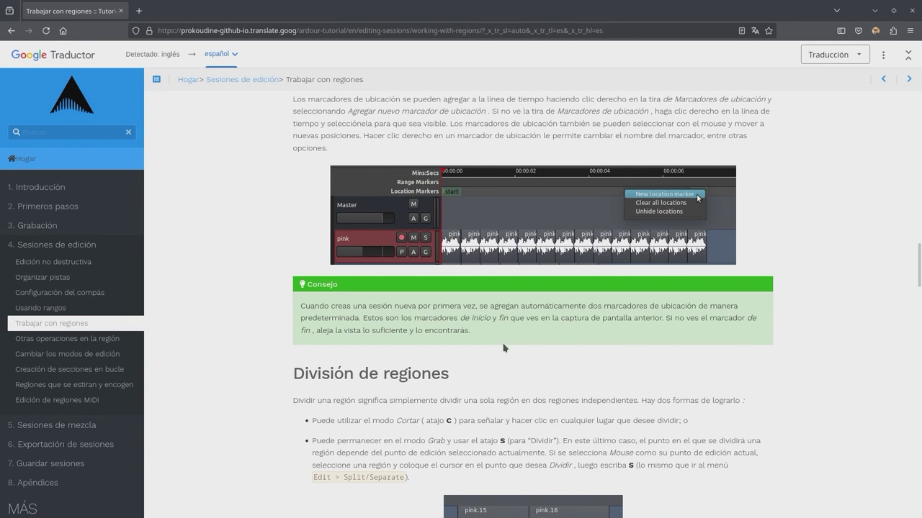
scroll(406, 390, "down", 2)
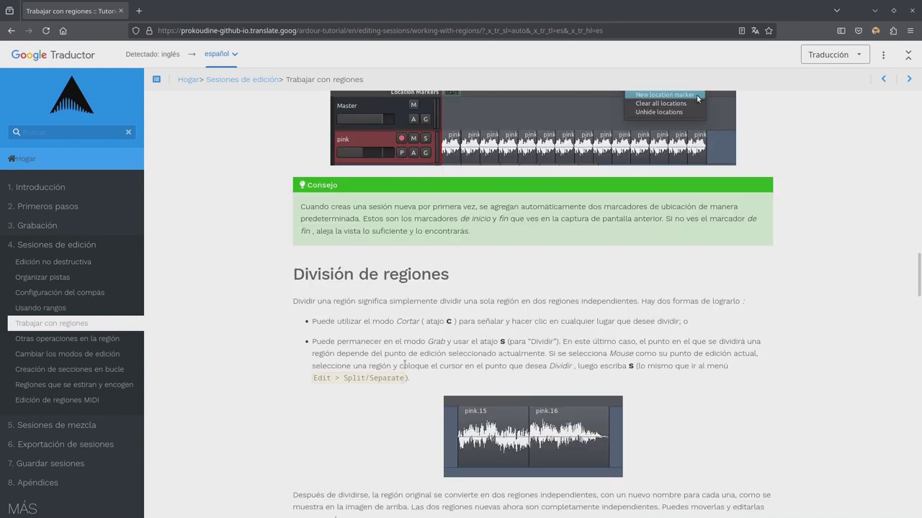
scroll(321, 332, "down", 2)
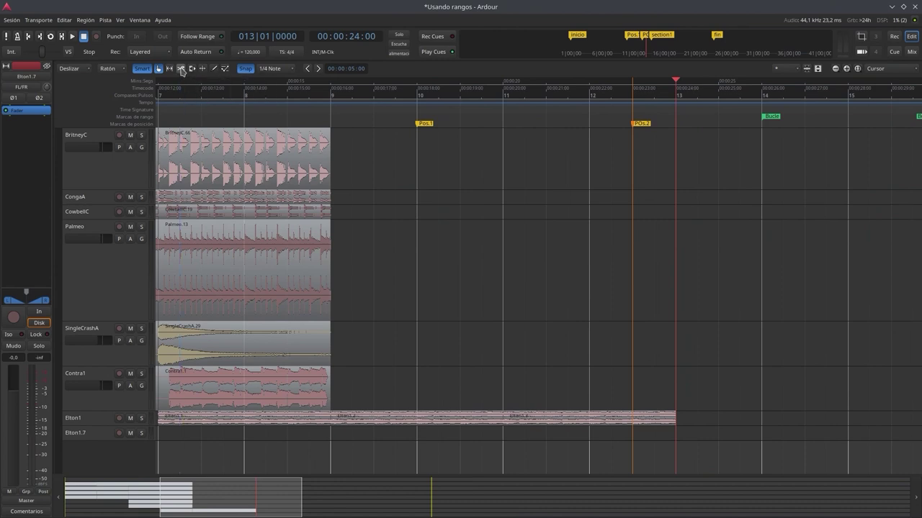
Step: In Ardour, split the BritneyC region midway through bar 8 with the Cut tool and move the second piece to bar 9
left_click(180, 69)
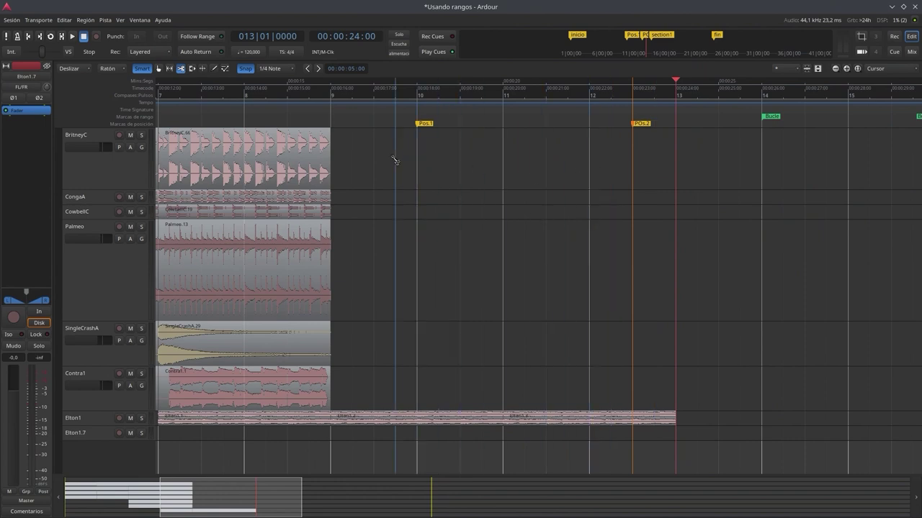
left_click(287, 155)
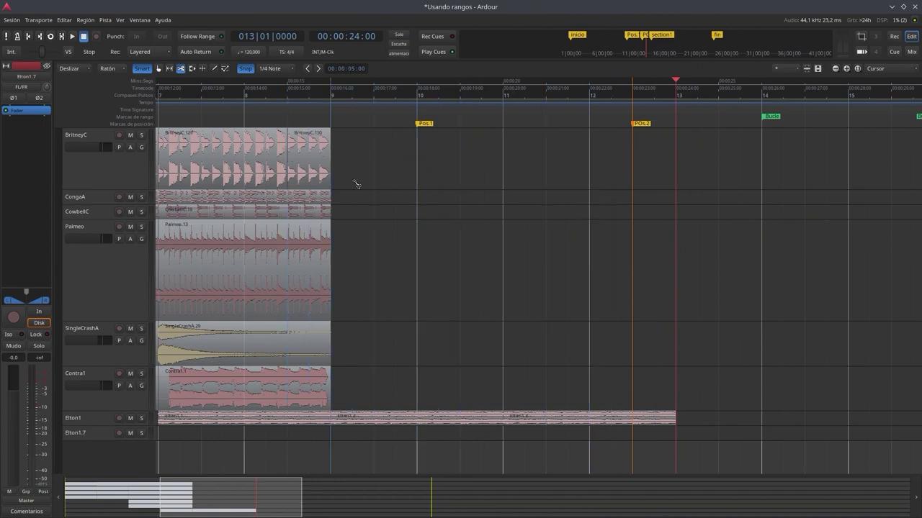
left_click(160, 69)
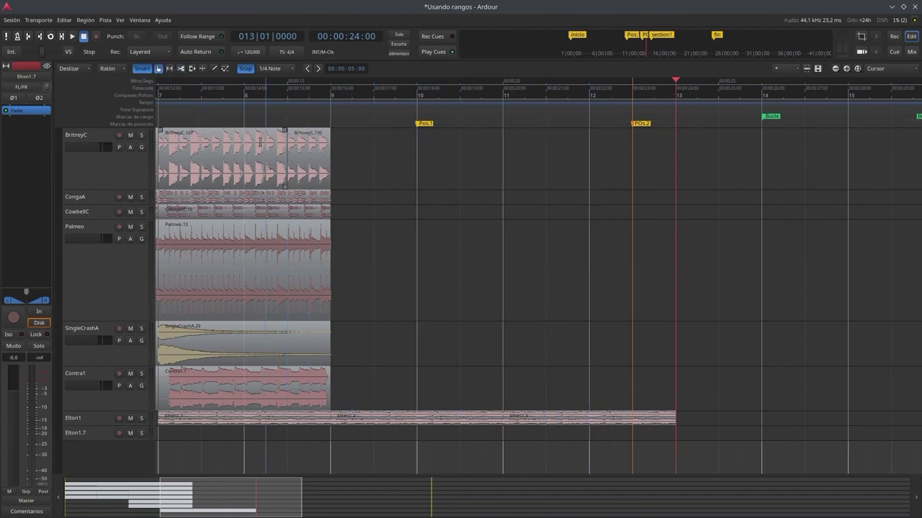
left_click_drag(310, 181, 356, 182)
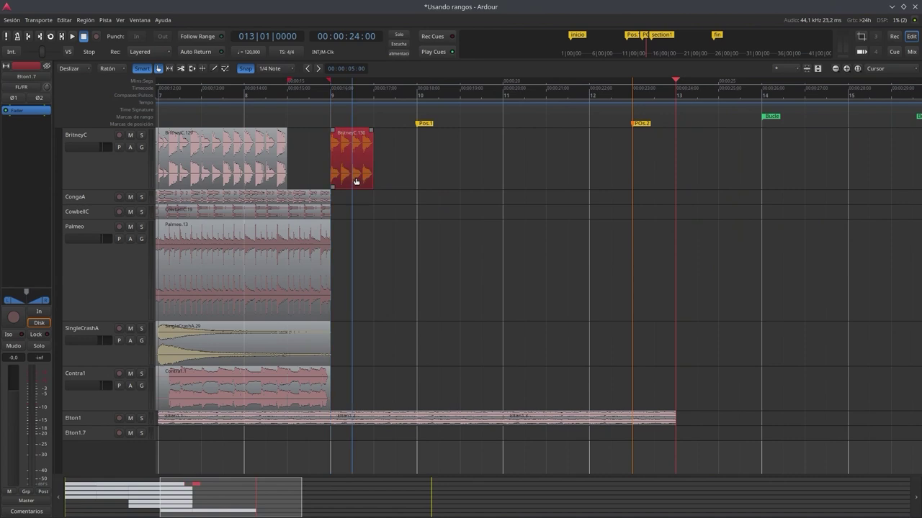
Step: Delete the BritneyC piece at bar 9 and extend the end of the remaining region to bar 9
key("Delete")
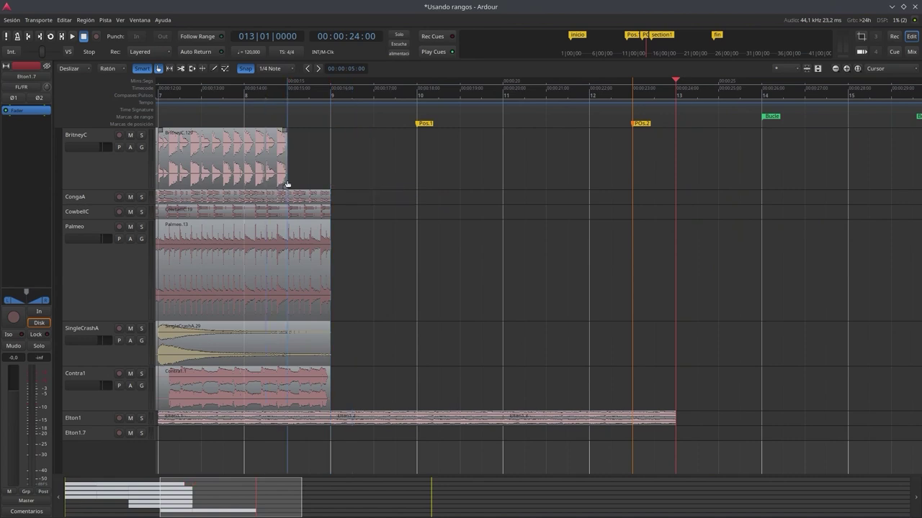
left_click_drag(282, 183, 330, 180)
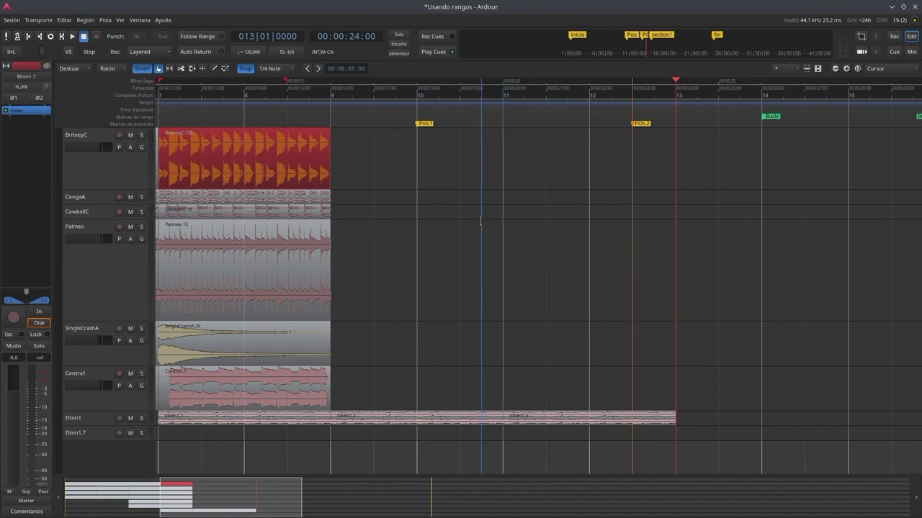
left_click(891, 7)
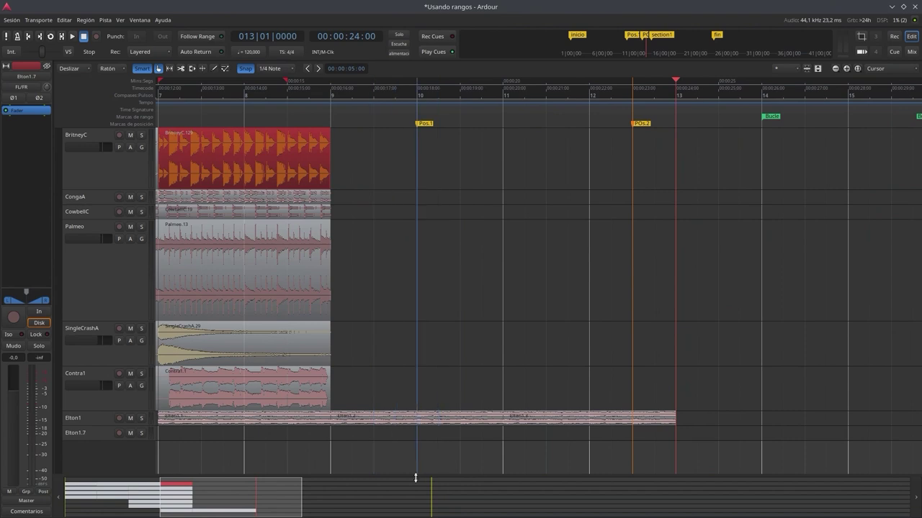
Step: Copy the bar 7 BritneyC region to bar 9 and move the Pos.1 marker to bar 8
left_click_drag(279, 504, 247, 500)
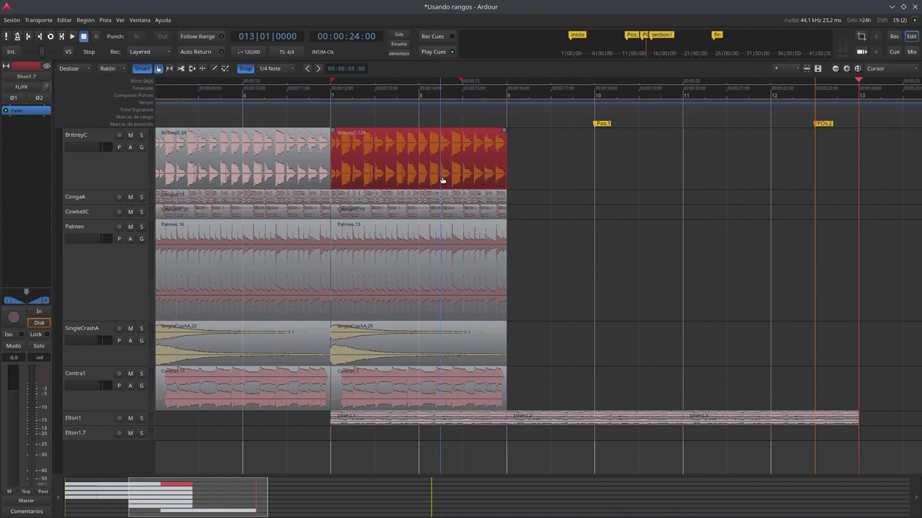
left_click_drag(442, 175, 682, 216)
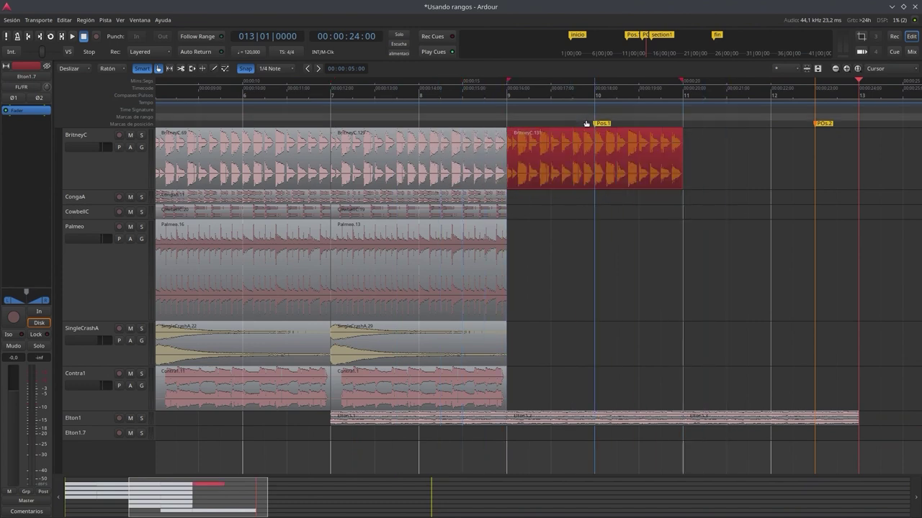
left_click_drag(597, 123, 428, 121)
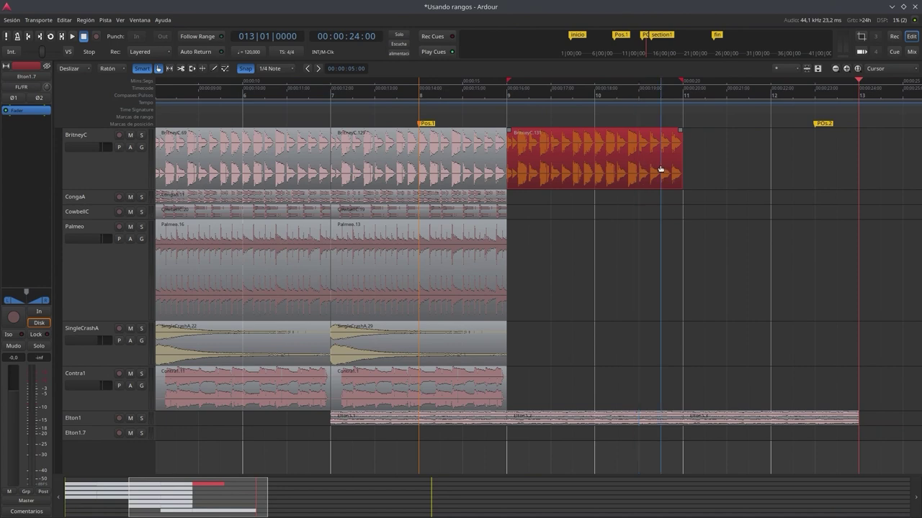
Step: Split the bar 9 BritneyC region at beat 4 of bar 10, replacing the deleted end piece by extending the first piece to bar 11
key("s")
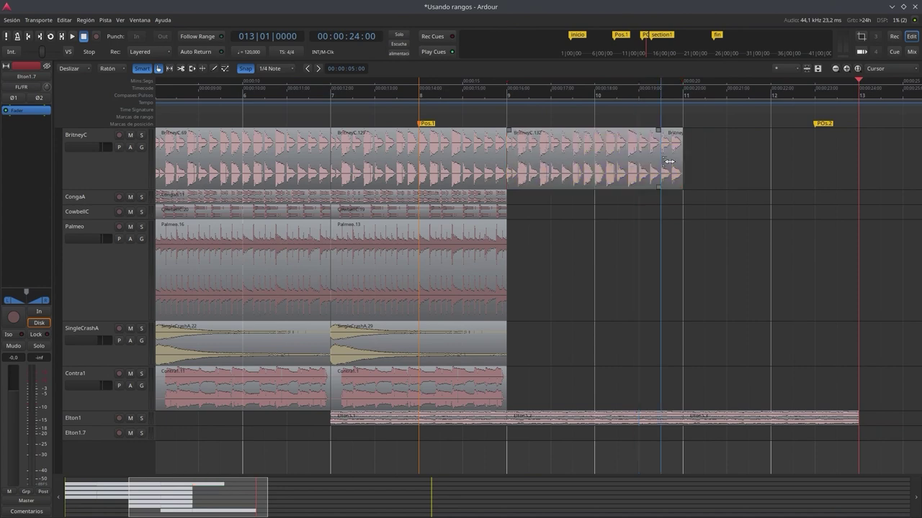
left_click(675, 186)
left_click_drag(675, 186, 720, 191)
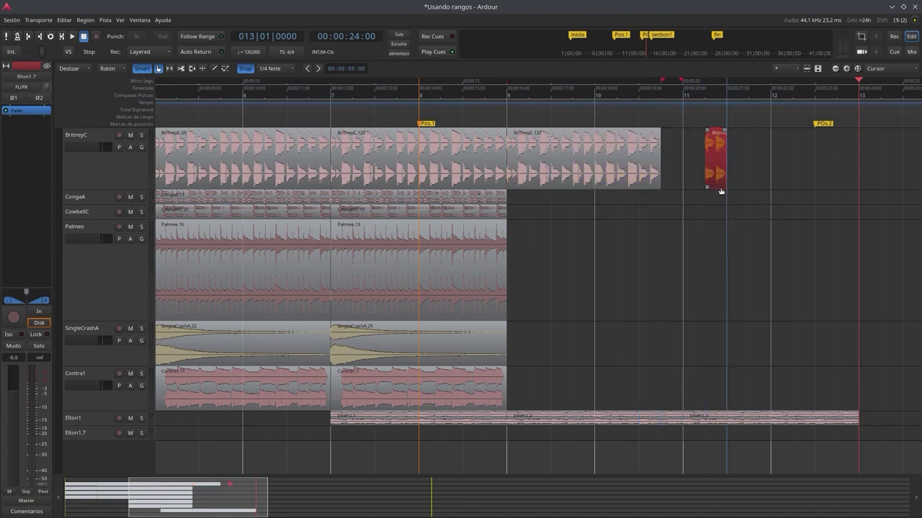
key("Delete")
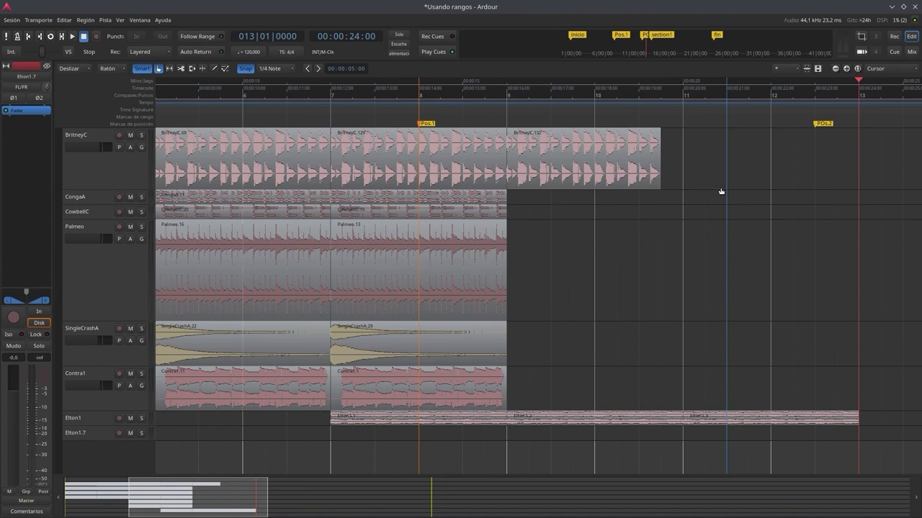
left_click_drag(654, 183, 684, 185)
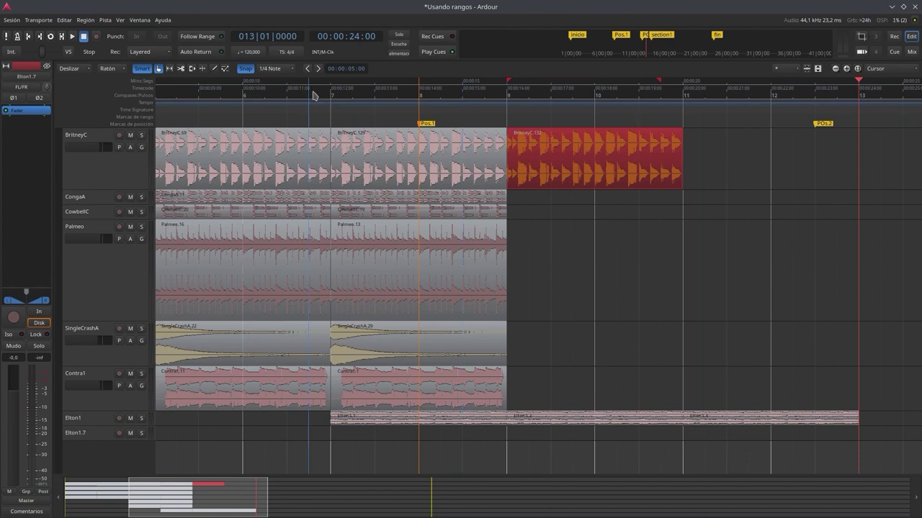
Step: Set the edit point to Marca and move the POs.2 marker to the middle of bar 10
left_click(115, 70)
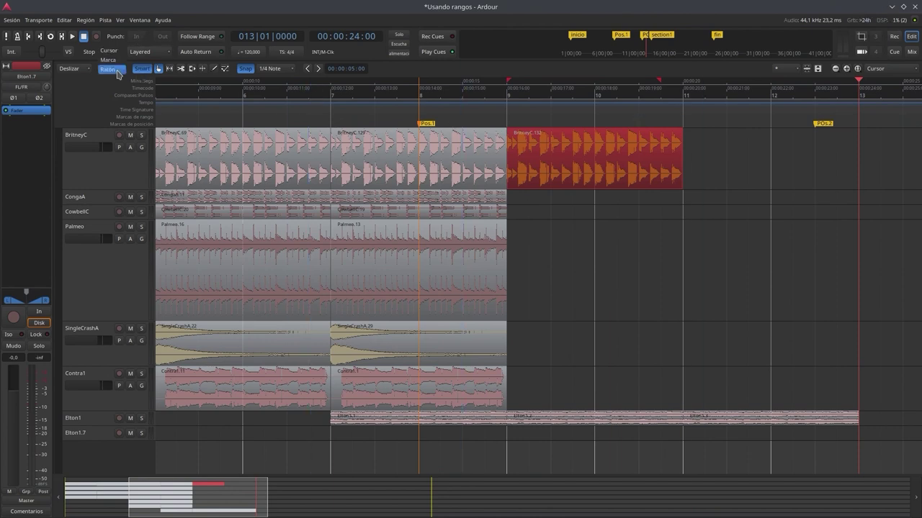
left_click(108, 60)
left_click_drag(823, 124, 652, 127)
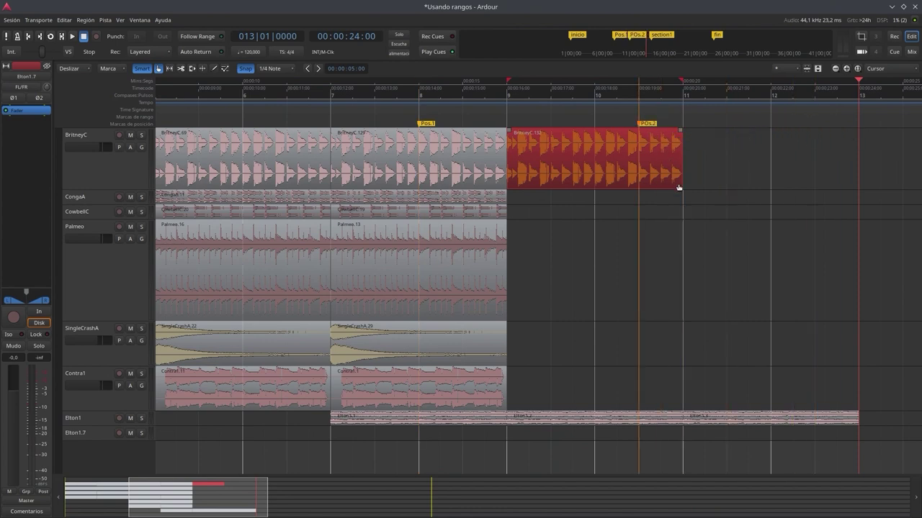
Step: Split the bar 9 BritneyC region at the POs.2 marker and delete the second piece
key("s")
left_click_drag(656, 185, 727, 191)
key("Delete")
Step: Move the POs.2 marker to beat 2 of bar 12 and extend the BritneyC region's end to bar 11
left_click_drag(652, 127, 801, 125)
left_click_drag(639, 186, 683, 185)
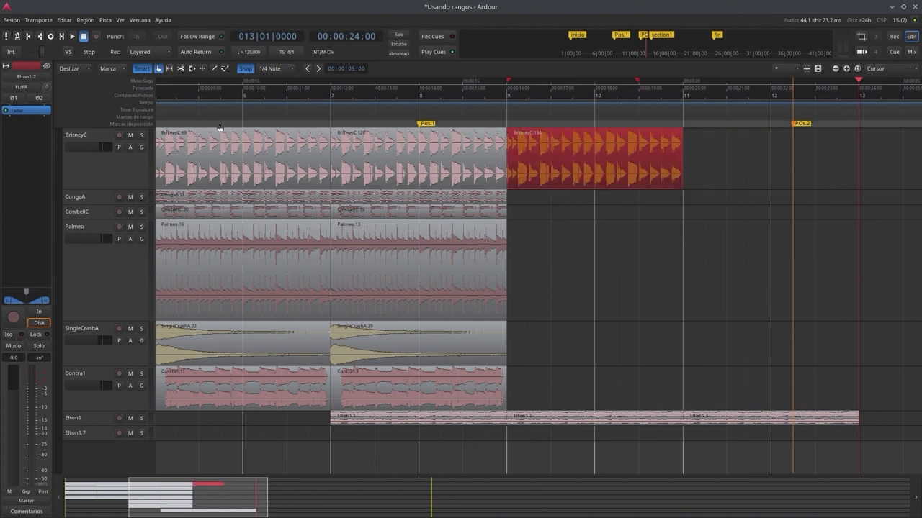
Step: Set the edit point to Cursor and move the playhead to 009|03|0000
left_click(108, 69)
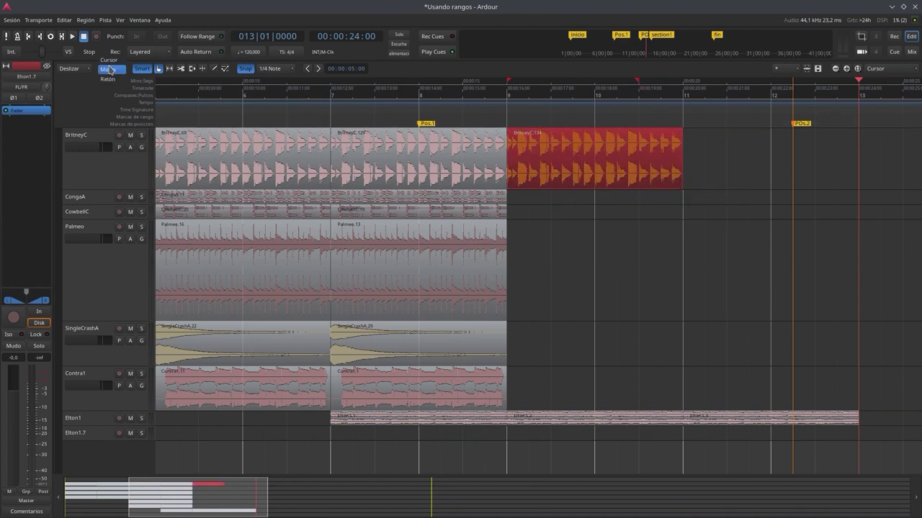
left_click(111, 61)
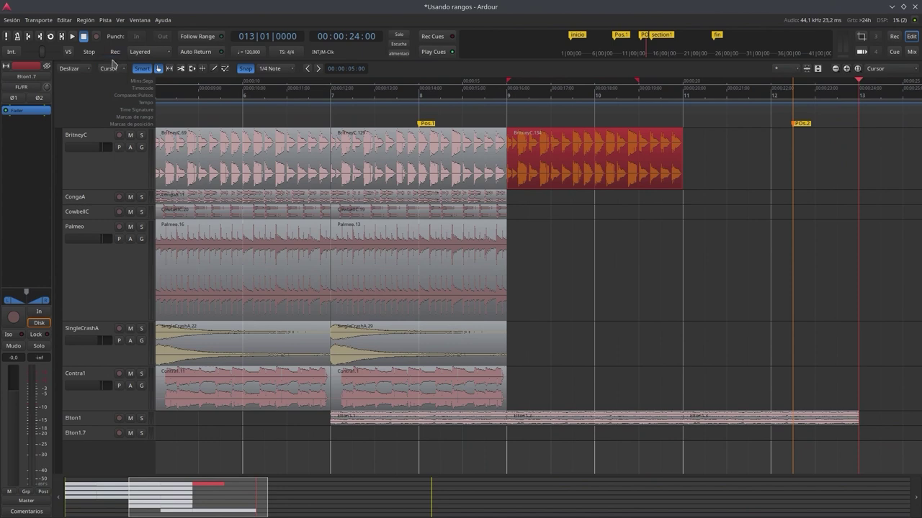
left_click(859, 81)
left_click_drag(859, 80, 550, 105)
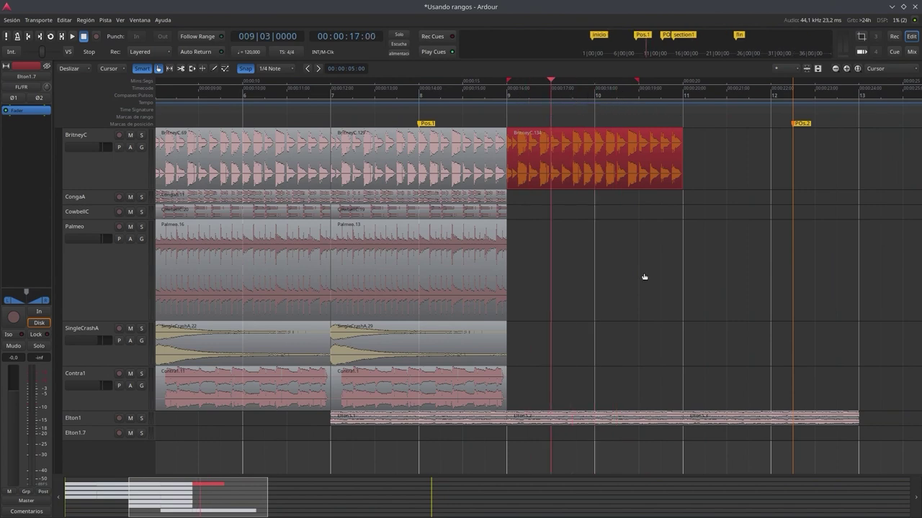
Step: Split the bar 9 BritneyC region at the playhead and delete the second piece
key("s")
left_click_drag(586, 186, 707, 181)
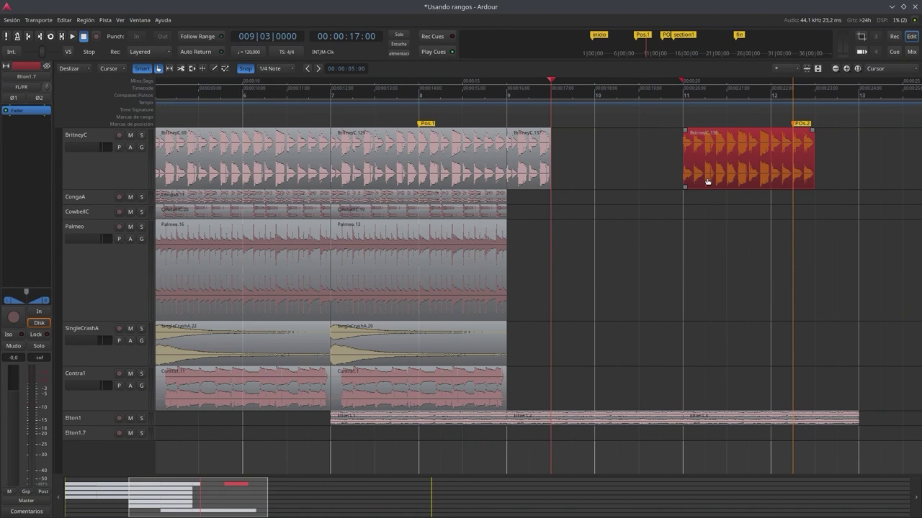
key("Delete")
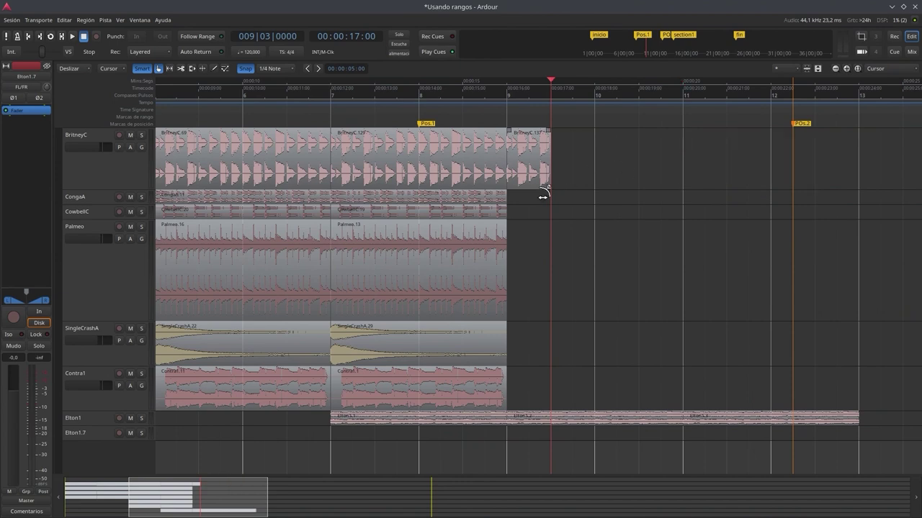
Step: Extend the bar 9 BritneyC region's end to bar 11 and place a copy of the region at bar 11
left_click_drag(547, 187, 688, 186)
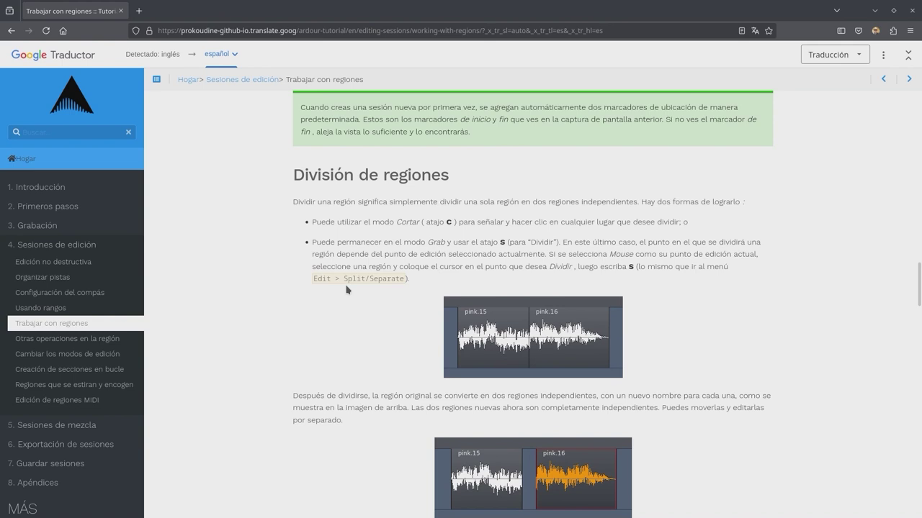
scroll(346, 289, "down", 3)
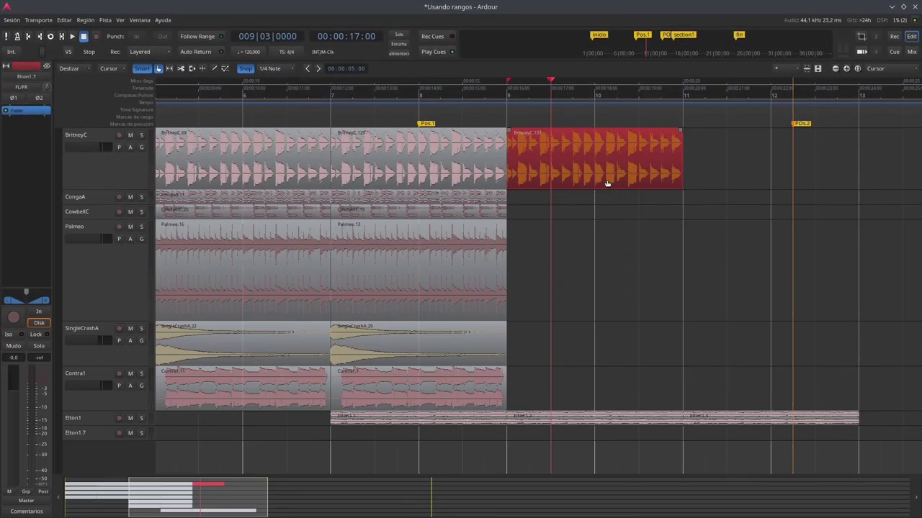
left_click_drag(607, 178, 776, 184)
left_click_drag(231, 506, 288, 504)
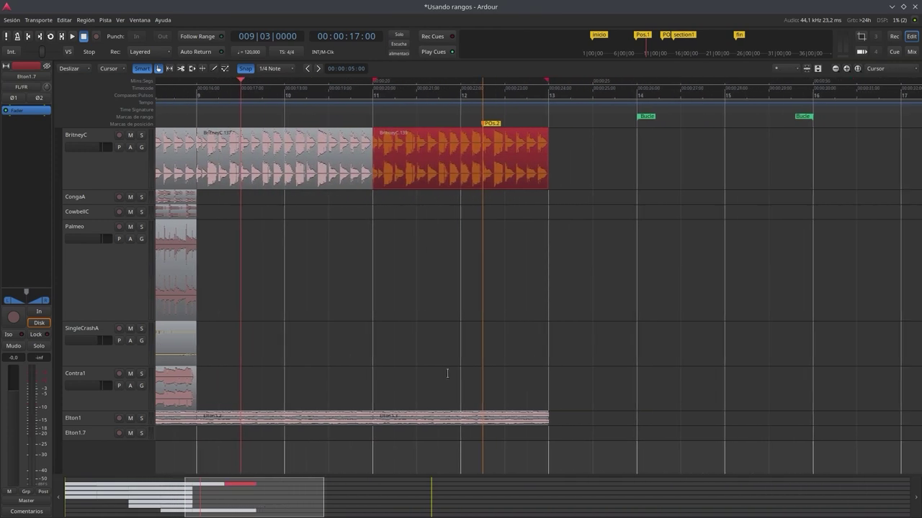
Step: Set the edit point to Ratón and split the bar 11 BritneyC region at bar 12
left_click(109, 69)
left_click(112, 90)
key("s")
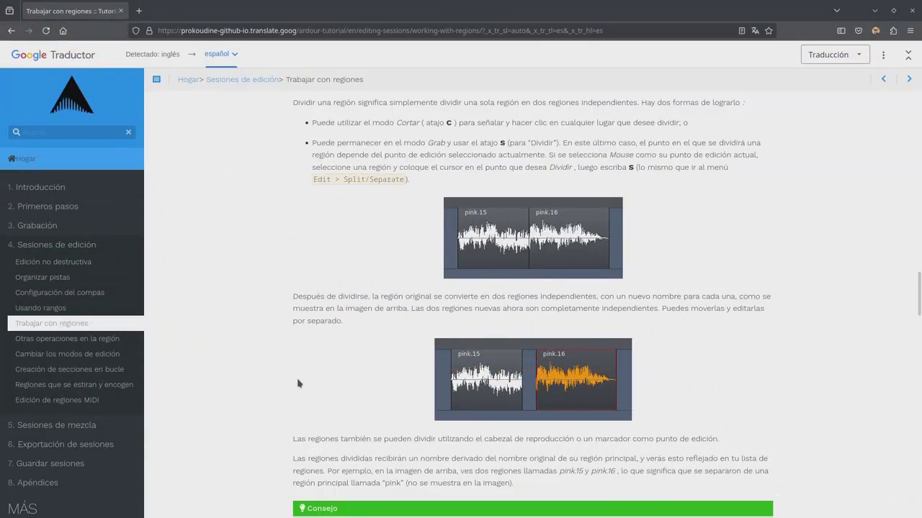
Step: Read the tutorial's notes on split regions and the grid, and its section on trimming regions
scroll(298, 383, "down", 4)
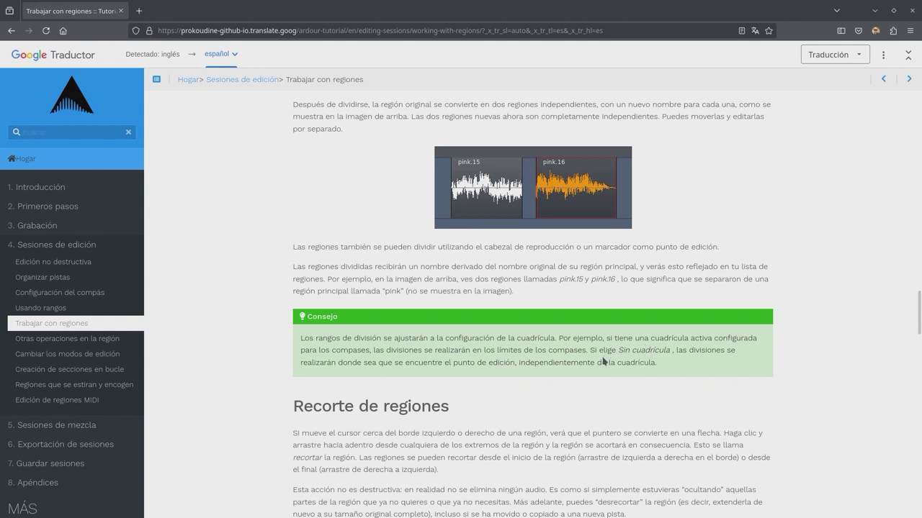
scroll(603, 360, "down", 3)
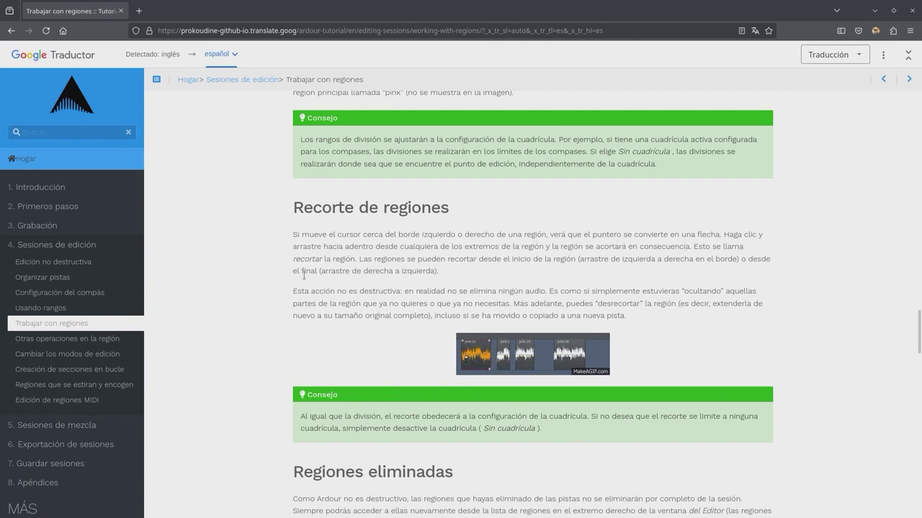
left_click_drag(291, 292, 552, 292)
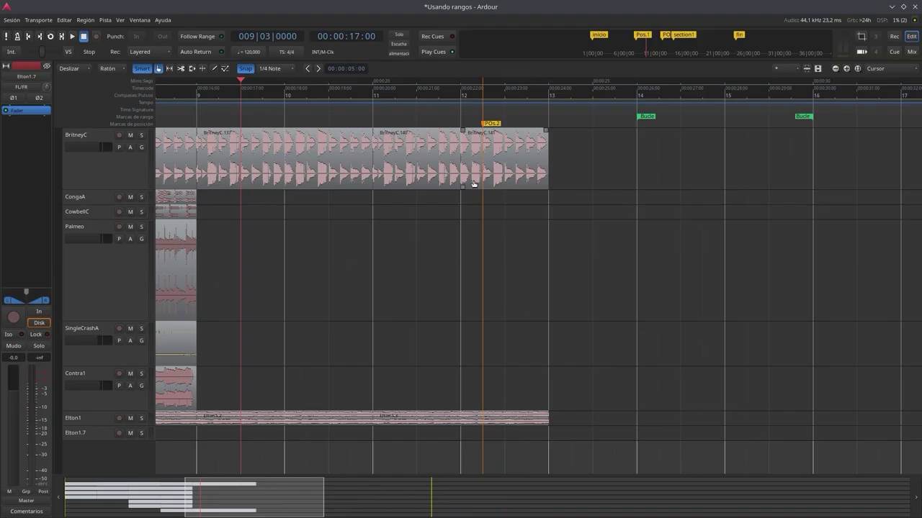
Step: Move and extend the bar 12 BritneyC piece to span bars 13 to 15, and try extending its end further
mouse_move(475, 184)
left_mouse_down()
mouse_move(650, 180)
mouse_move(488, 181)
left_mouse_up()
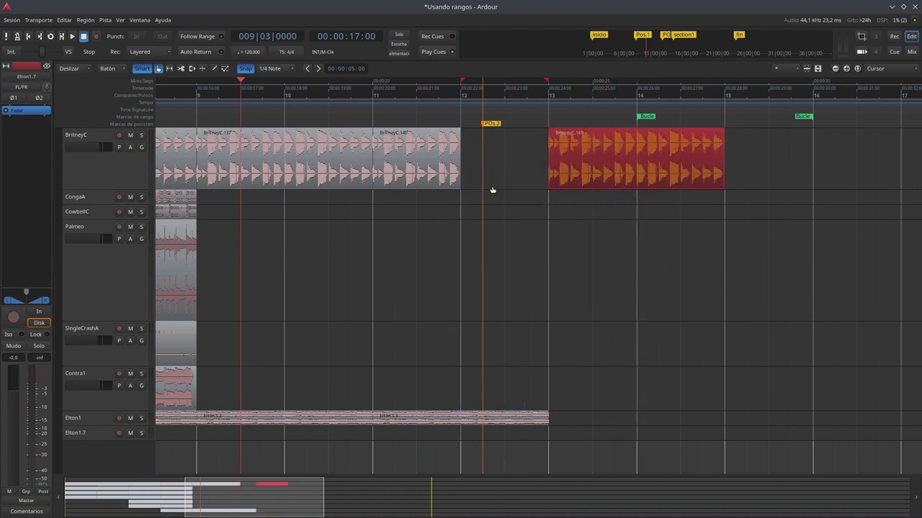
mouse_move(715, 179)
left_mouse_down()
mouse_move(751, 180)
mouse_move(724, 179)
mouse_move(733, 182)
left_mouse_up()
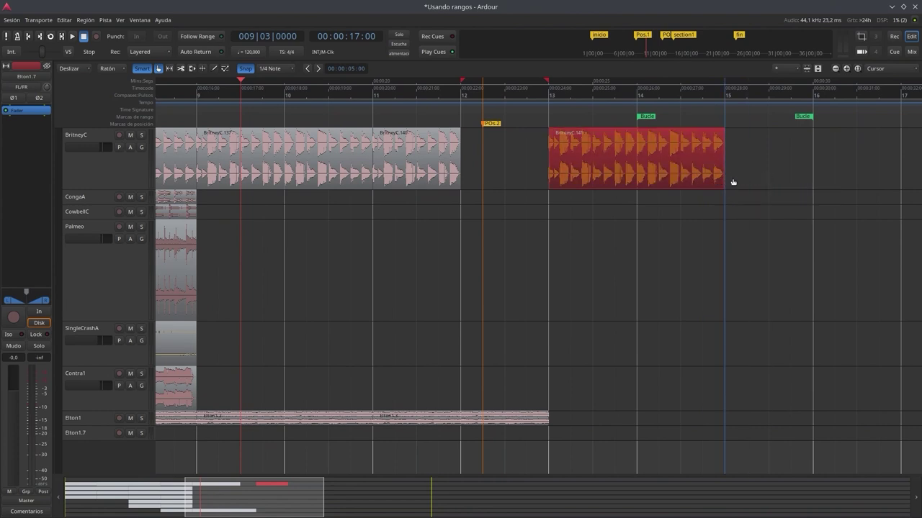
Step: Extend the bar 11 BritneyC region's end to bar 13 and move the last region to beat 4 of bar 13
left_click(415, 178)
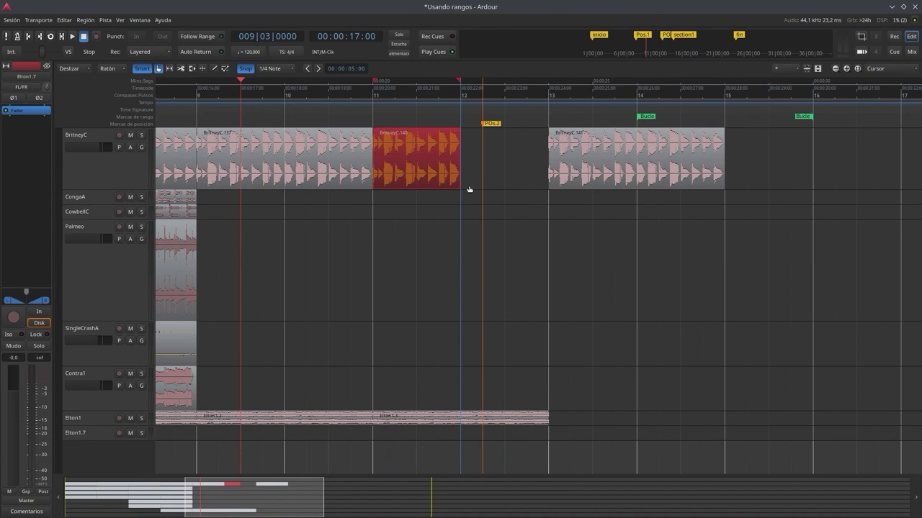
left_click_drag(454, 182, 641, 179)
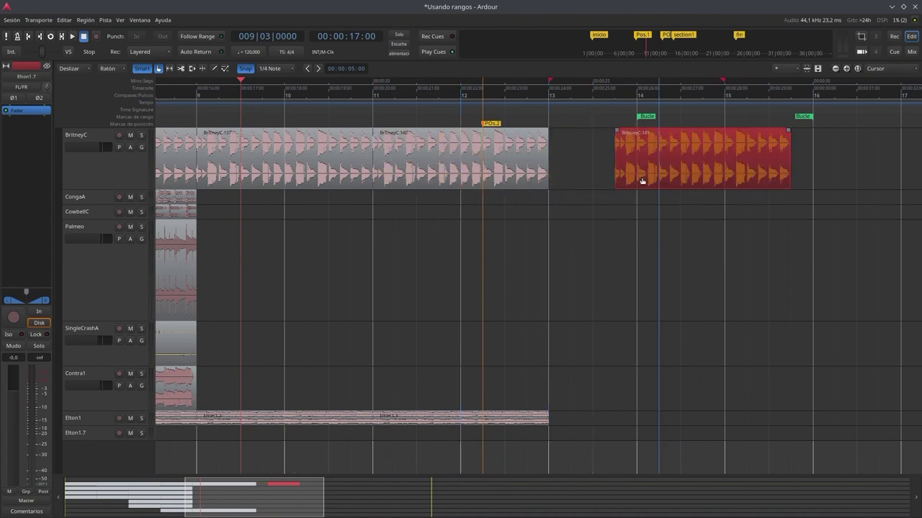
Step: Try shifting the bar 11 BritneyC region, then line it up at bar 11 with the last region directly after it at bar 13
left_click(540, 180)
left_click_drag(432, 184, 476, 184)
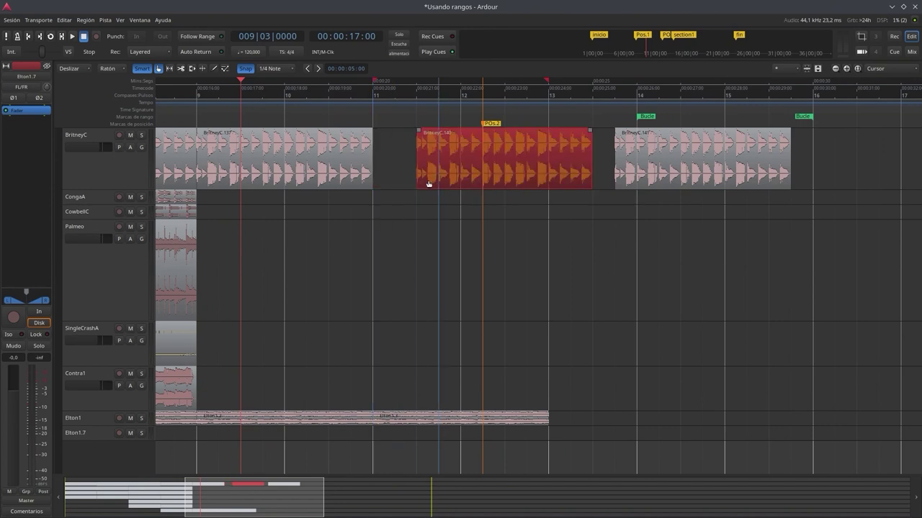
left_click_drag(421, 180, 375, 182)
left_click_drag(453, 183, 396, 180)
left_click_drag(644, 177, 576, 173)
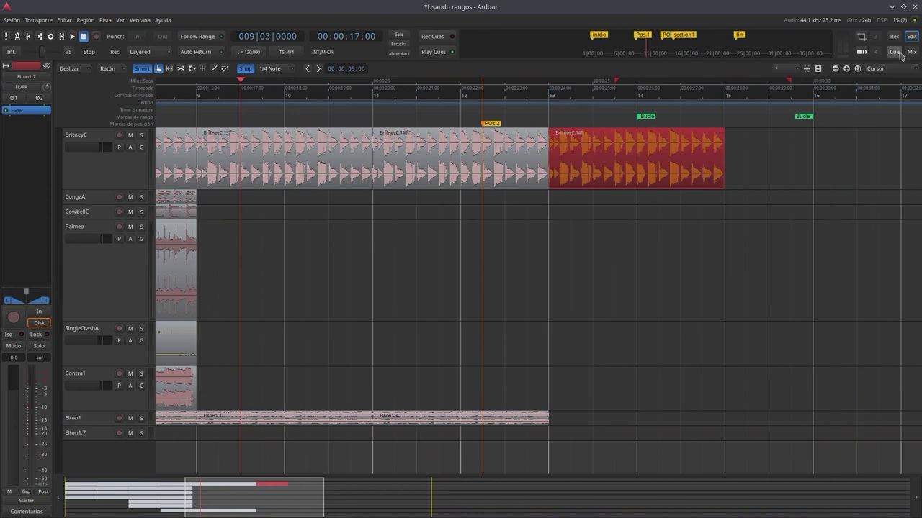
Step: Read the tutorial's tip on trimming and the grid, and set Ardour's grid to No rejilla
left_click(893, 9)
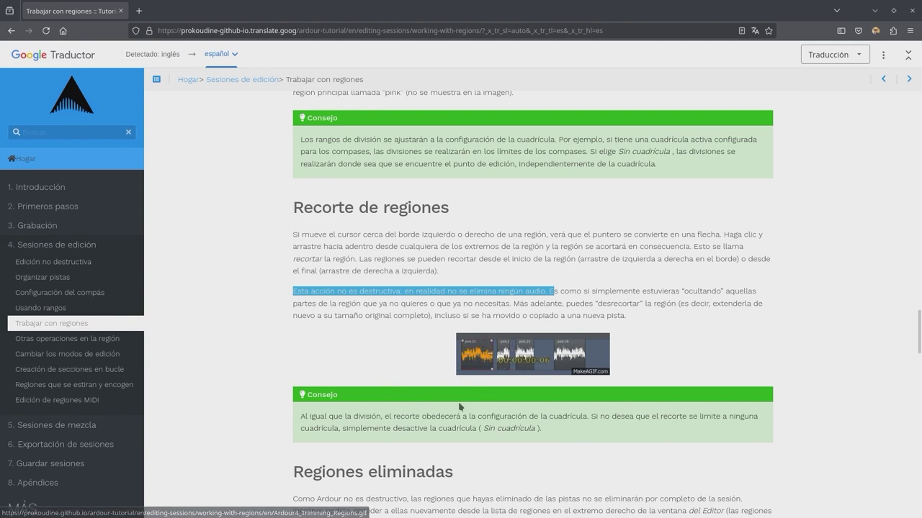
scroll(329, 202, "down", 2)
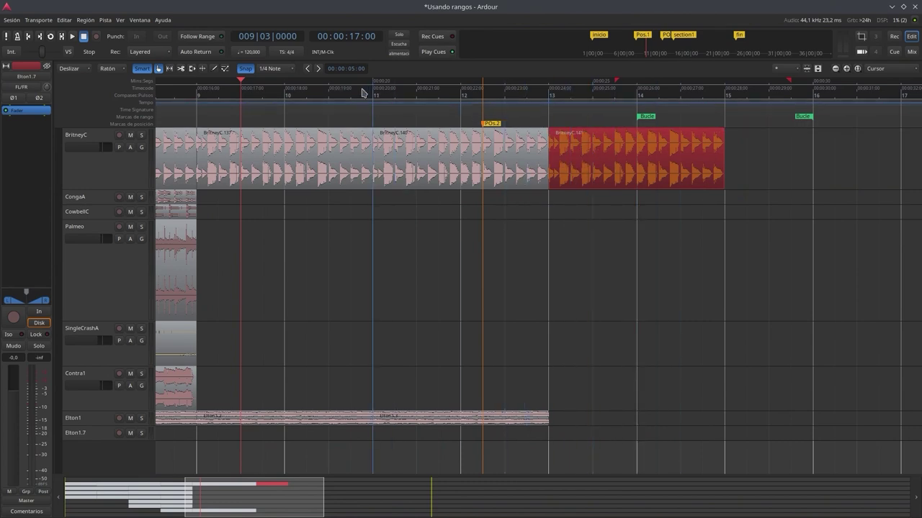
left_click(273, 70)
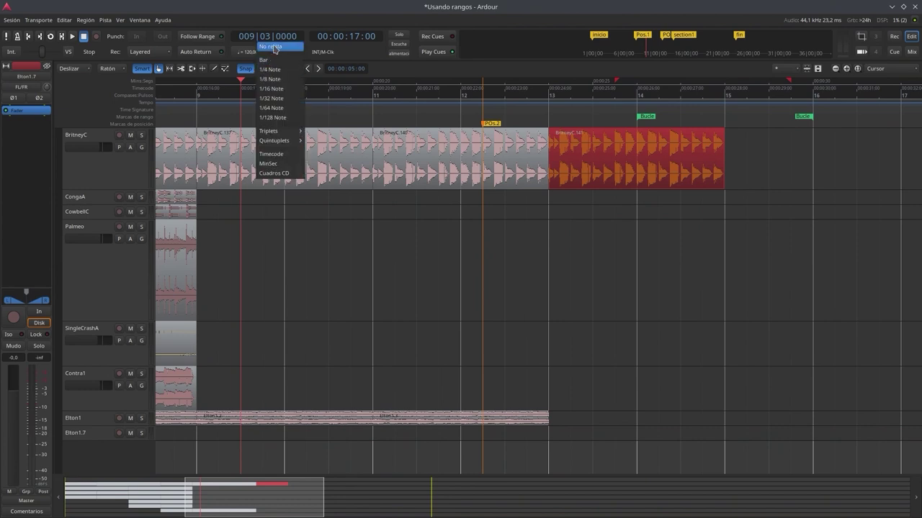
left_click(273, 48)
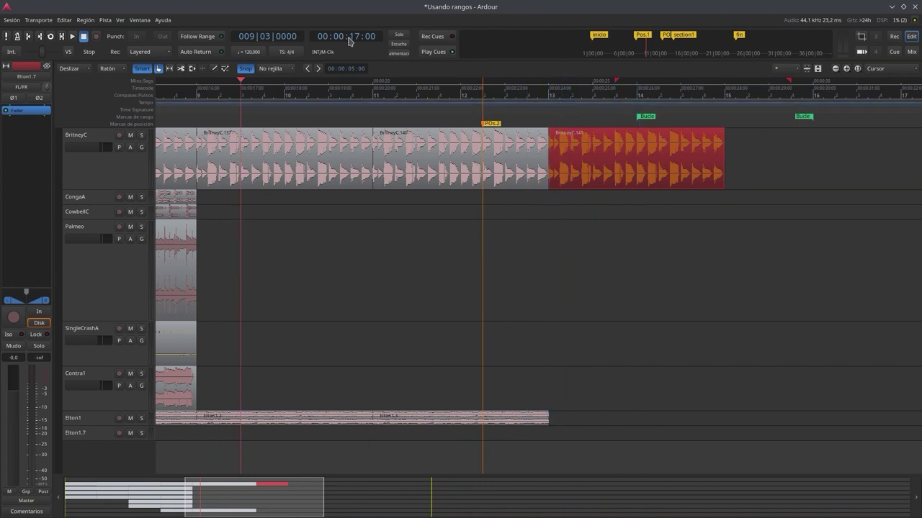
Step: Set the grid to 1/4 Note, show the editor list and select the CongaA region in it
left_click_drag(276, 69, 278, 95)
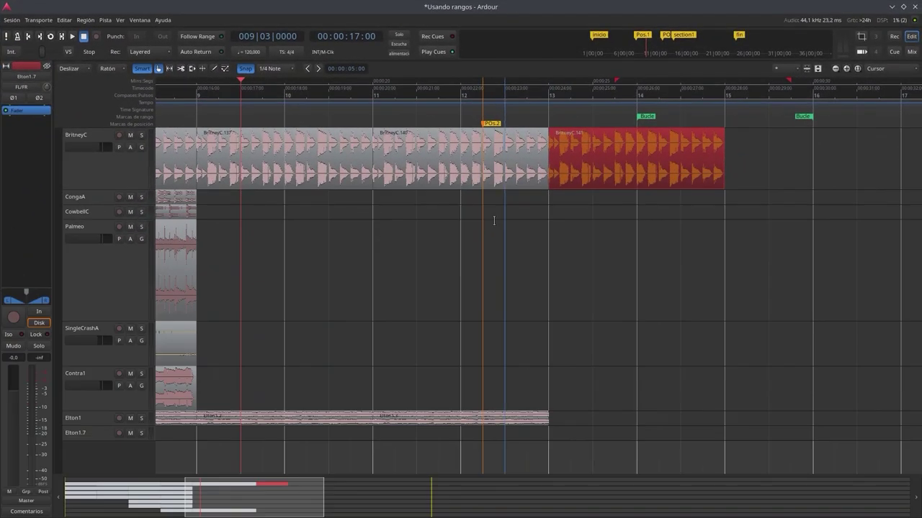
left_click(120, 20)
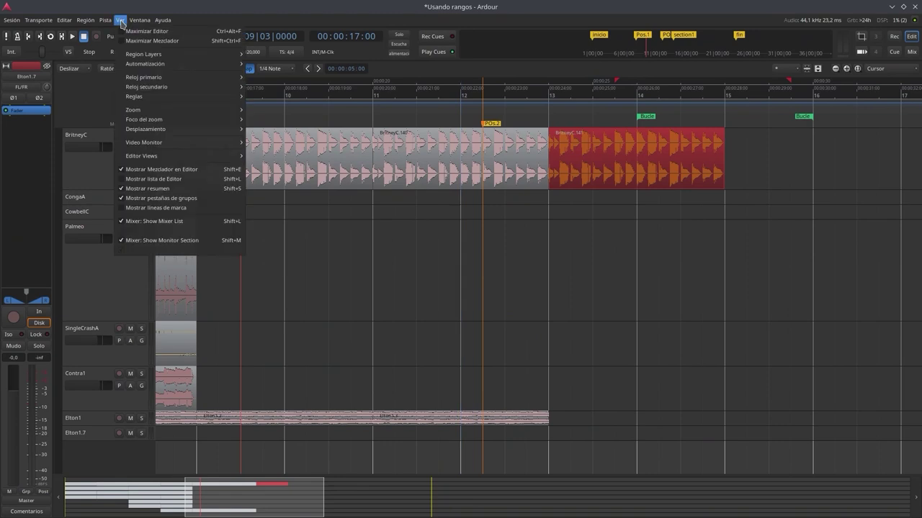
left_click(124, 182)
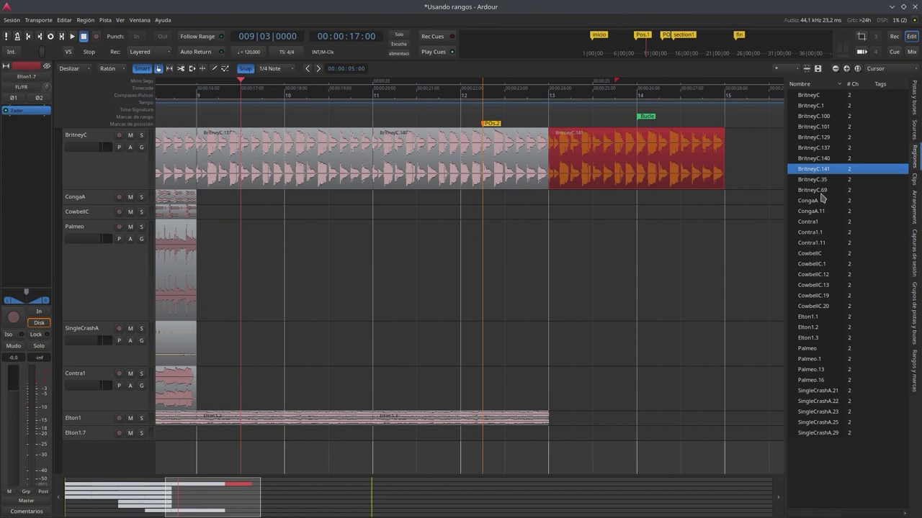
left_click_drag(809, 205, 836, 207)
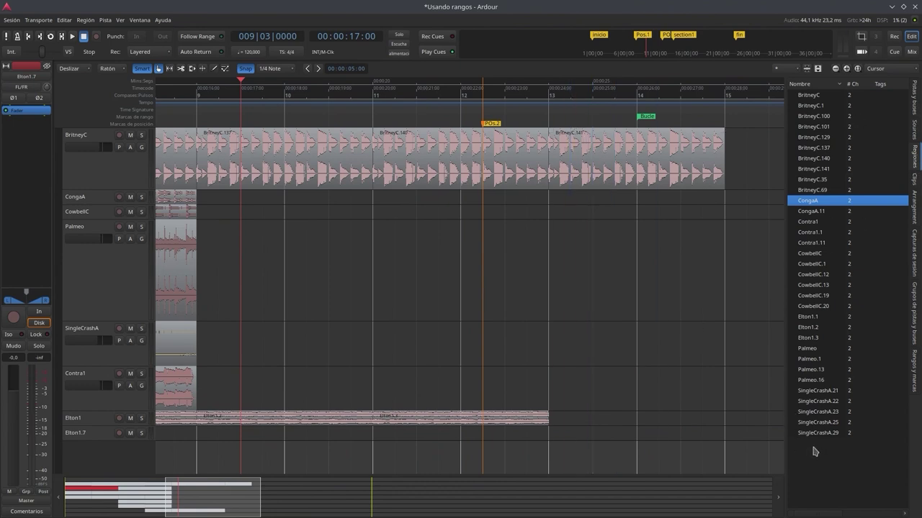
Step: Hide the editor list and switch to the browser tutorial to read the section on creating region fades
left_click(119, 21)
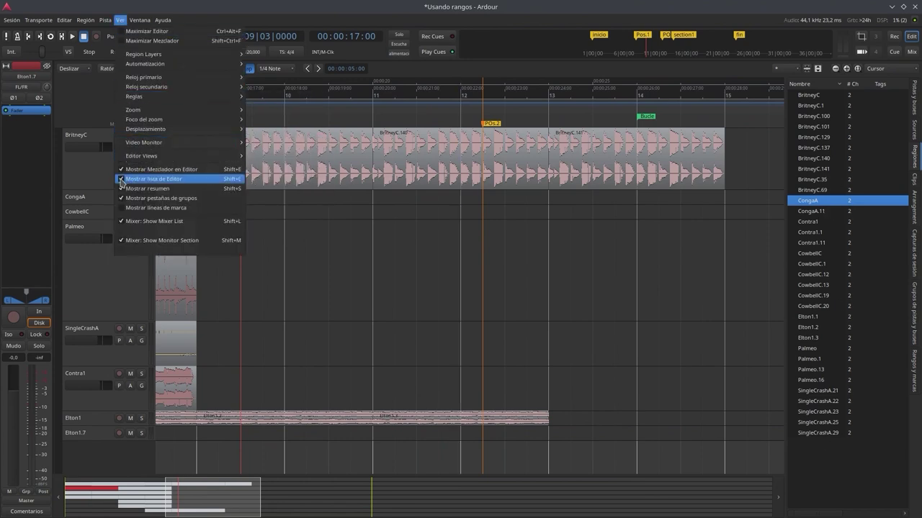
left_click(121, 179)
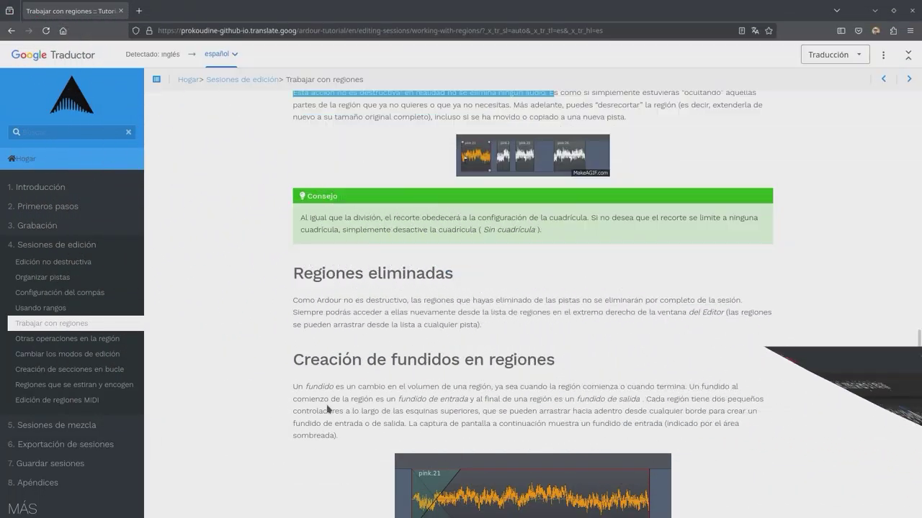
scroll(327, 408, "down", 5)
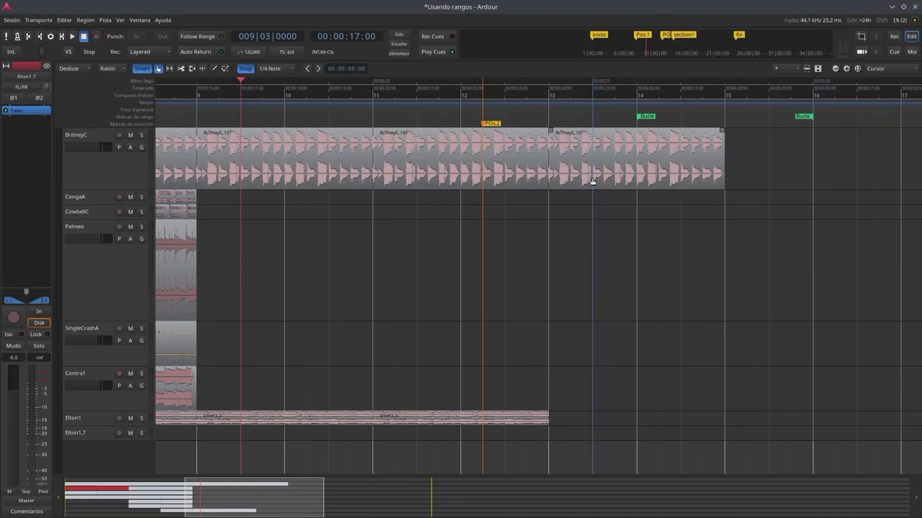
Step: Move the bar 13 BritneyC region to bar 14 and give it a fade-in and a fade-out meeting around bar 15
left_click_drag(592, 177, 679, 185)
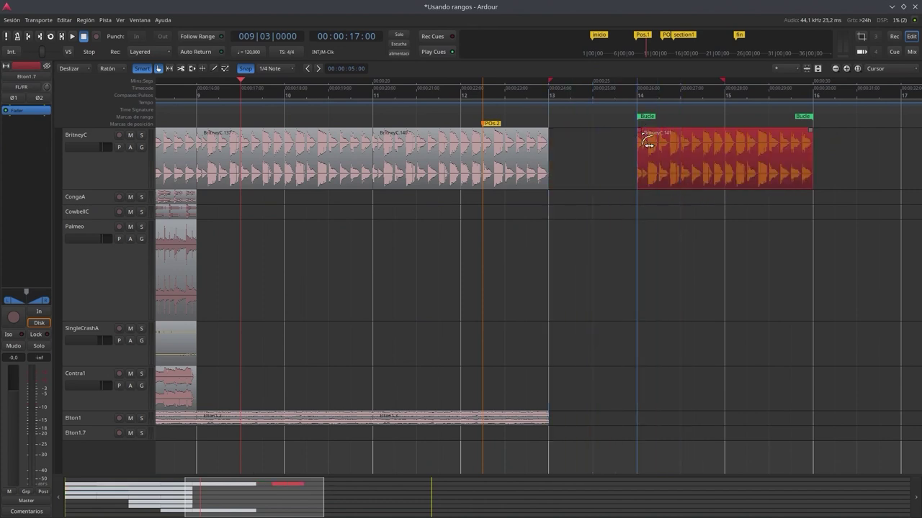
left_click_drag(648, 144, 716, 152)
left_click_drag(809, 131, 720, 143)
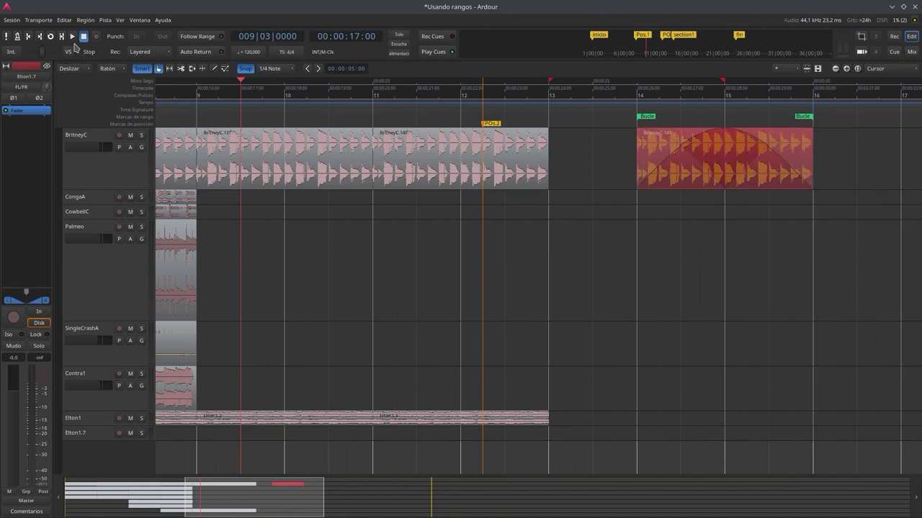
Step: Play the loop range from bar 14 to 16, stop it, and read the tutorial's part on adjusting fade shapes
left_click(51, 37)
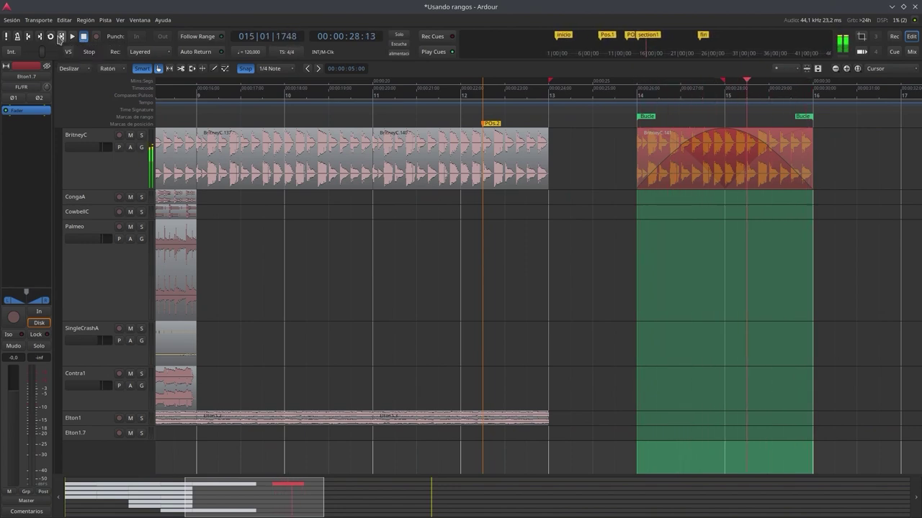
left_click(84, 38)
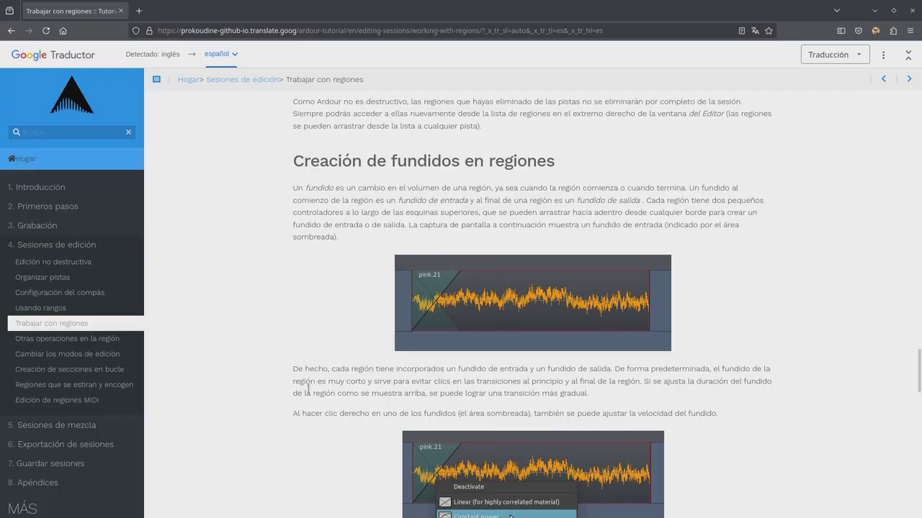
scroll(307, 388, "down", 3)
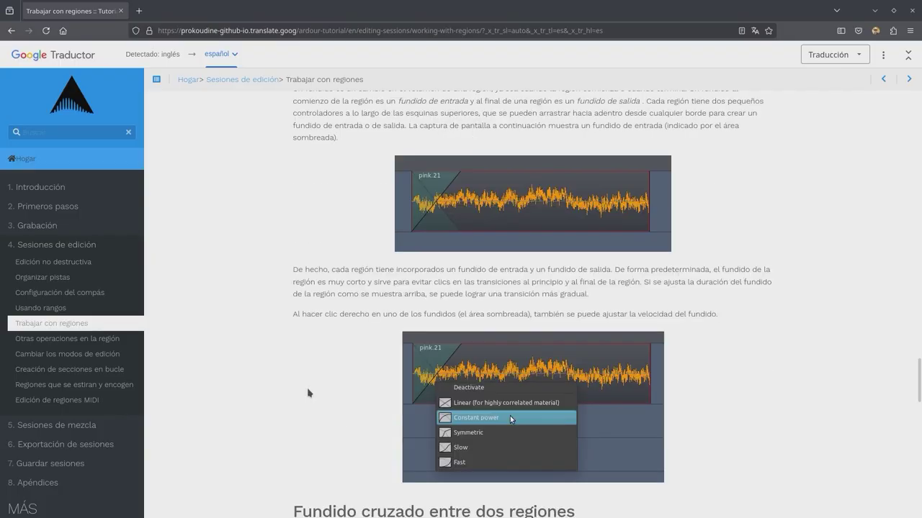
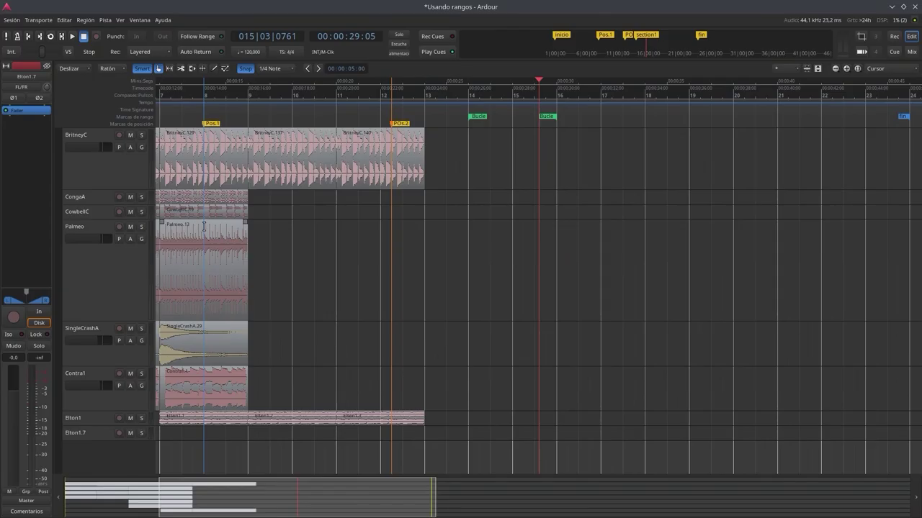
Step: In Ardour, copy the CongaA region to bar 15 and centre a closer view on the playhead at bar 17
left_click(209, 202)
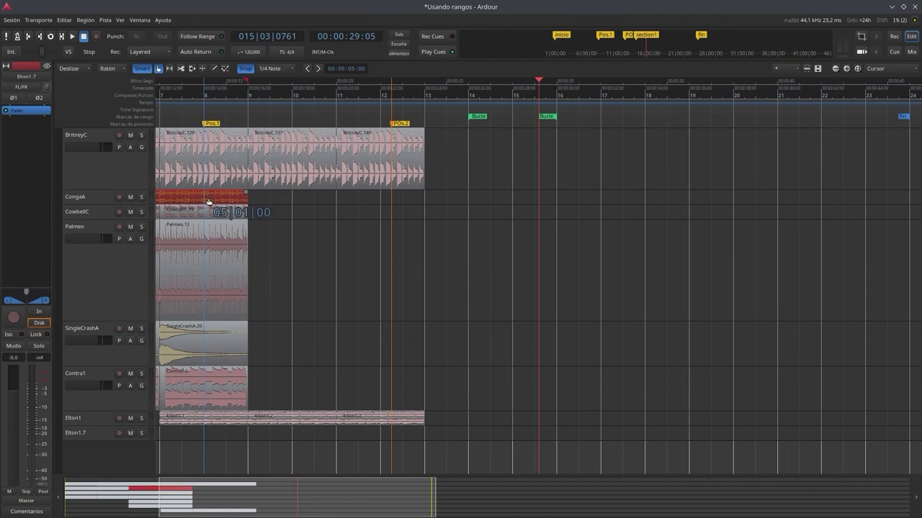
left_click_drag(209, 202, 648, 205)
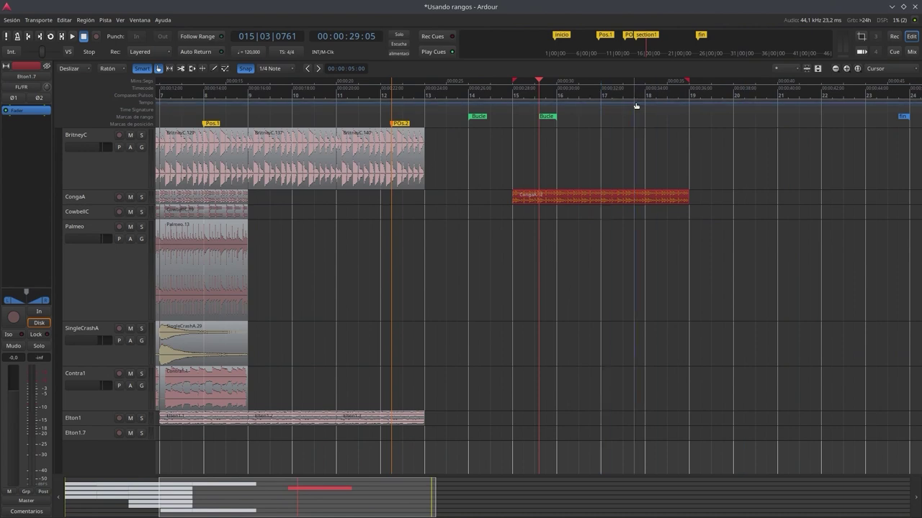
left_click(605, 106)
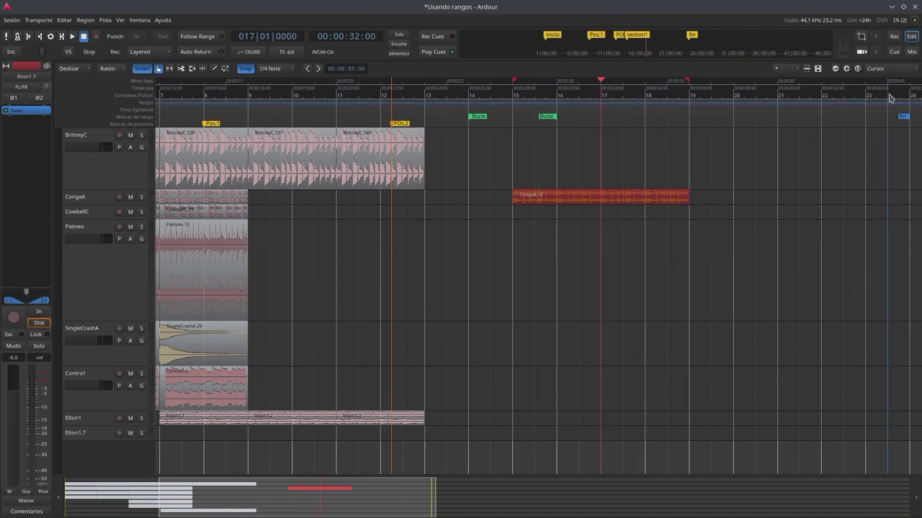
left_click(846, 68)
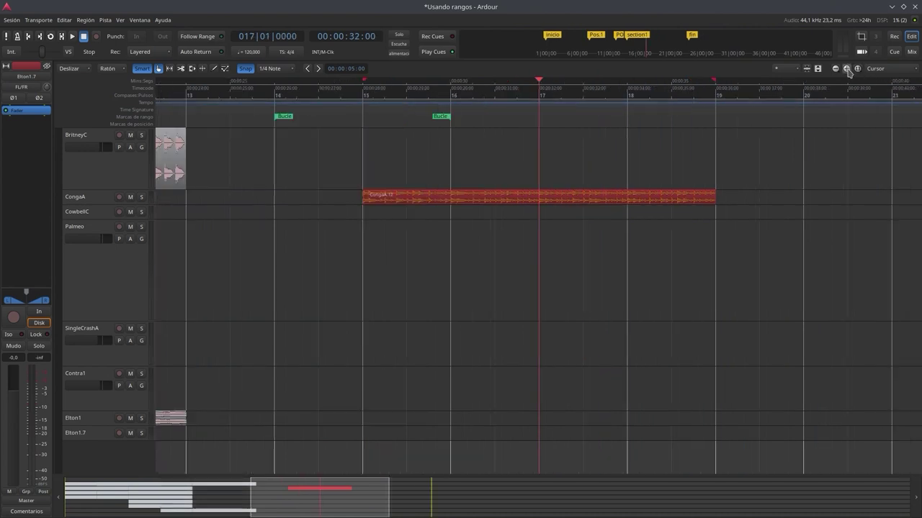
Step: Record-arm and enlarge the CongaA track, giving its bar 15 region a fade-in of about half a bar and a one-bar fade-out
left_click(118, 197)
left_click_drag(105, 205, 92, 297)
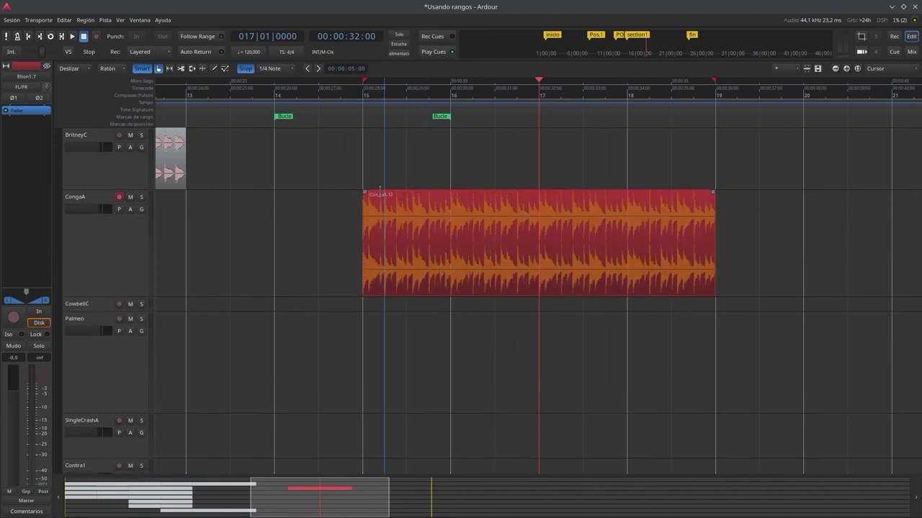
mouse_move(364, 193)
left_mouse_down()
mouse_move(371, 205)
mouse_move(411, 212)
left_mouse_up()
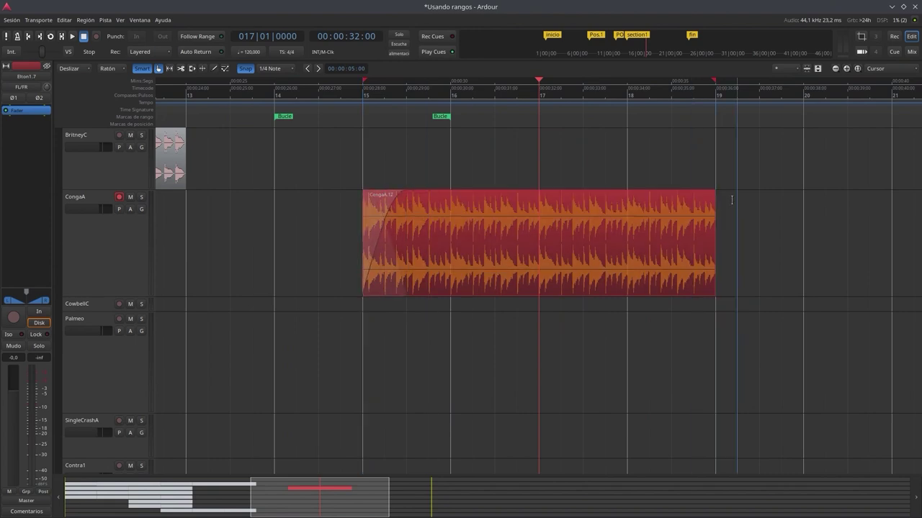
left_click_drag(705, 204, 624, 199)
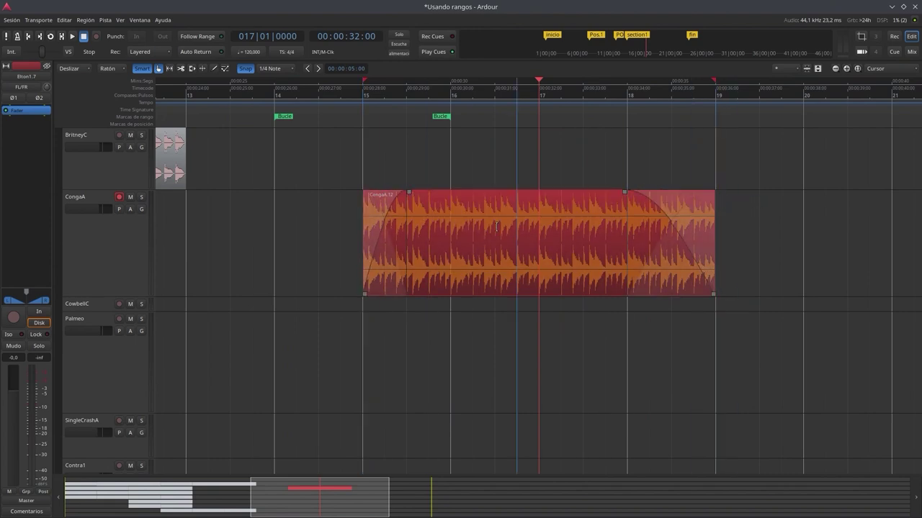
Step: Inspect the shape options for the CongaA region's fade-in and dismiss them without choosing one
right_click(386, 286)
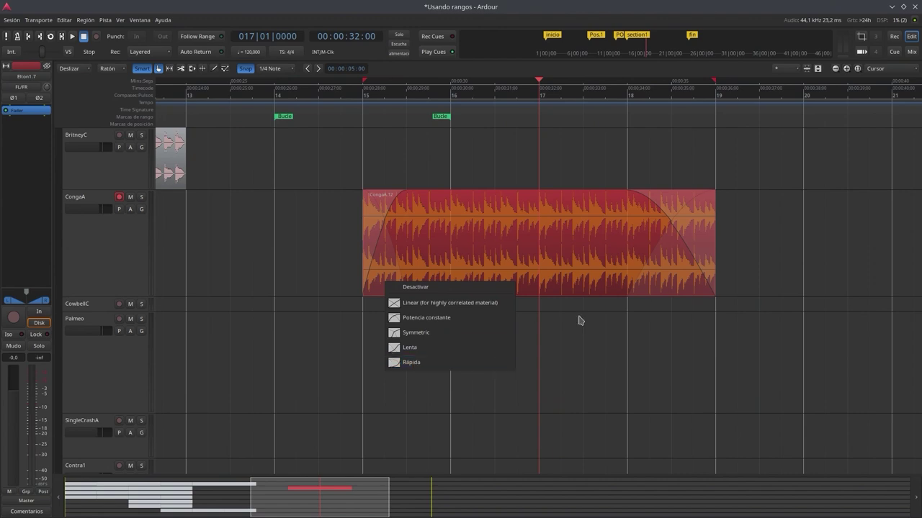
left_click(662, 377)
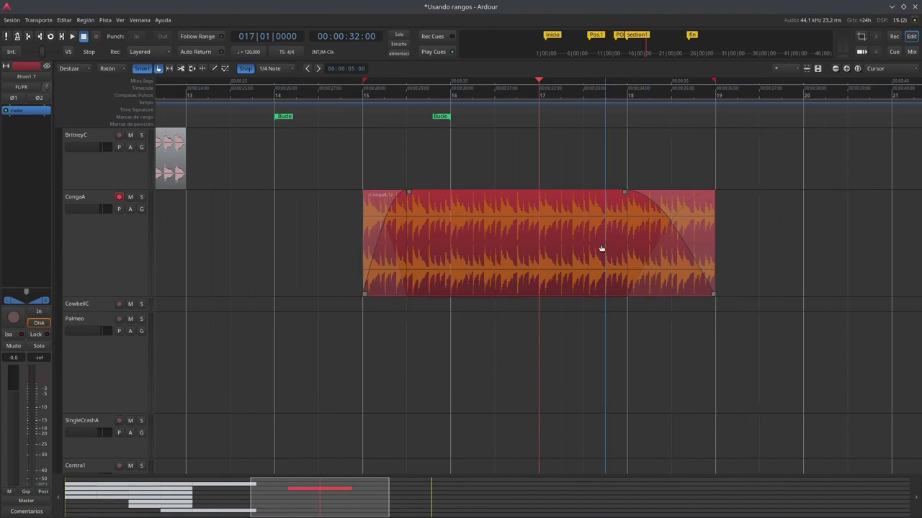
Step: Switch to the browser tutorial and read the section on crossfades between two regions, on separate tracks and on the same track
key("alt+Tab")
scroll(343, 344, "down", 2)
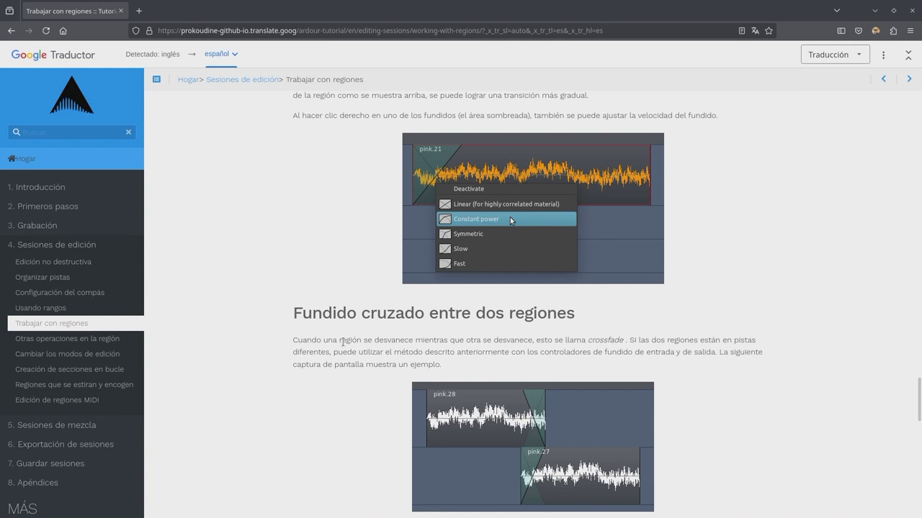
scroll(343, 344, "down", 2)
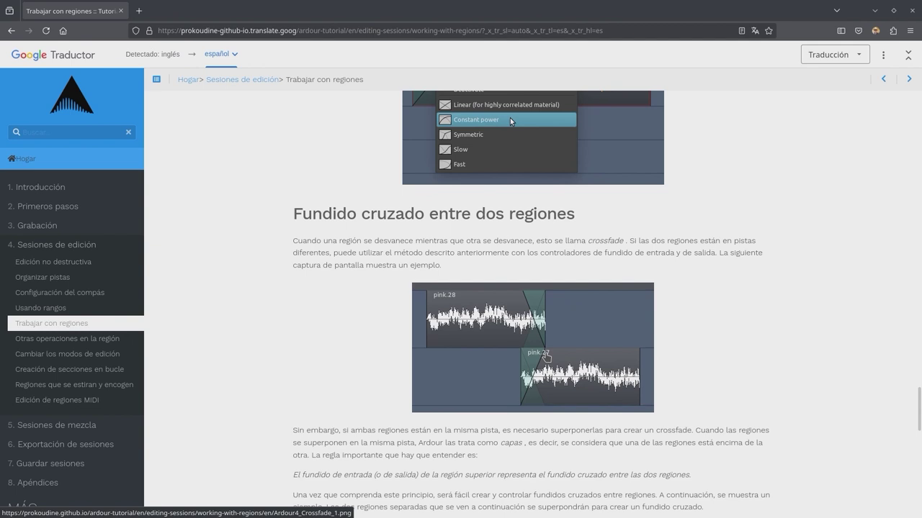
scroll(260, 411, "down", 2)
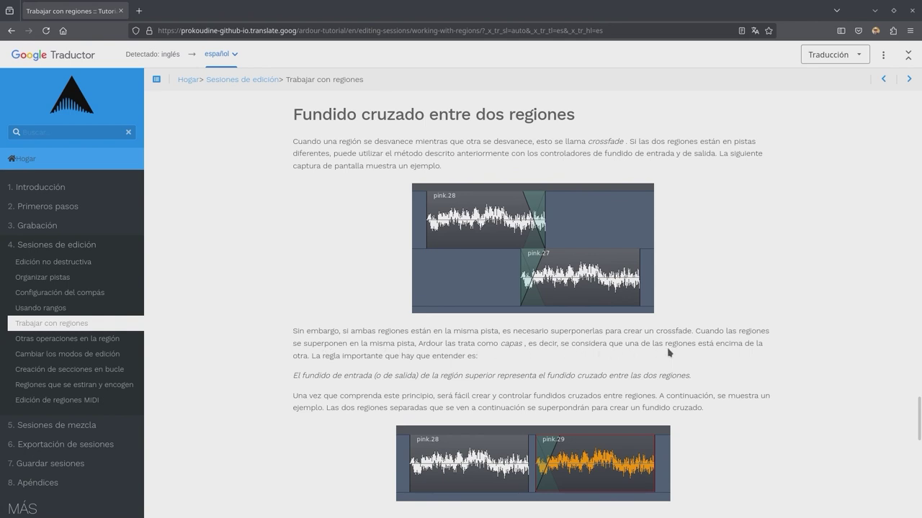
scroll(709, 376, "up", 3)
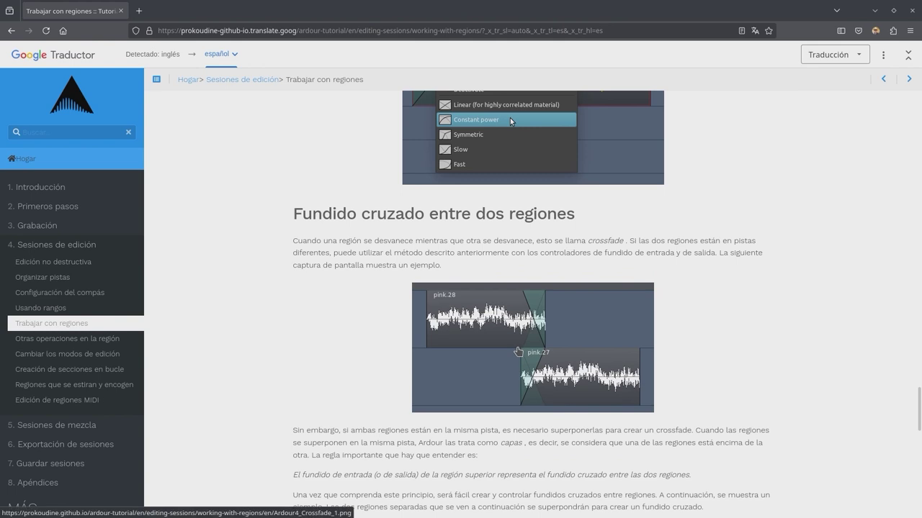
scroll(515, 383, "down", 3)
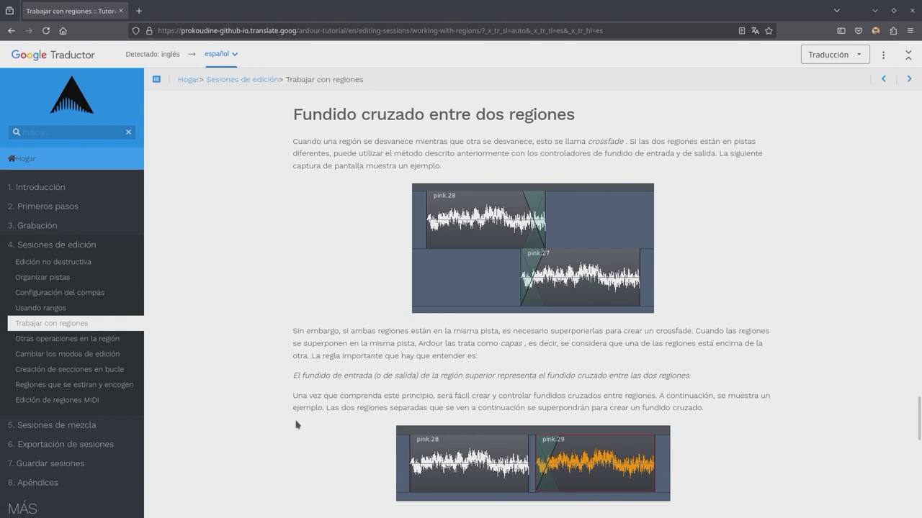
scroll(297, 430, "down", 3)
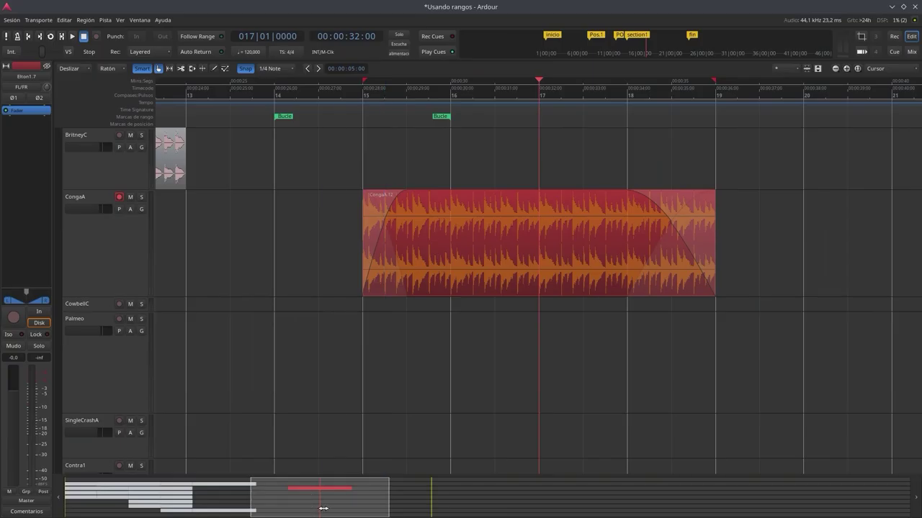
Step: In Ardour, move the faded CongaA region to beat 3 of bar 8 so it overlaps the end of the earlier region
left_click_drag(323, 506, 245, 505)
left_click_drag(884, 265, 314, 264)
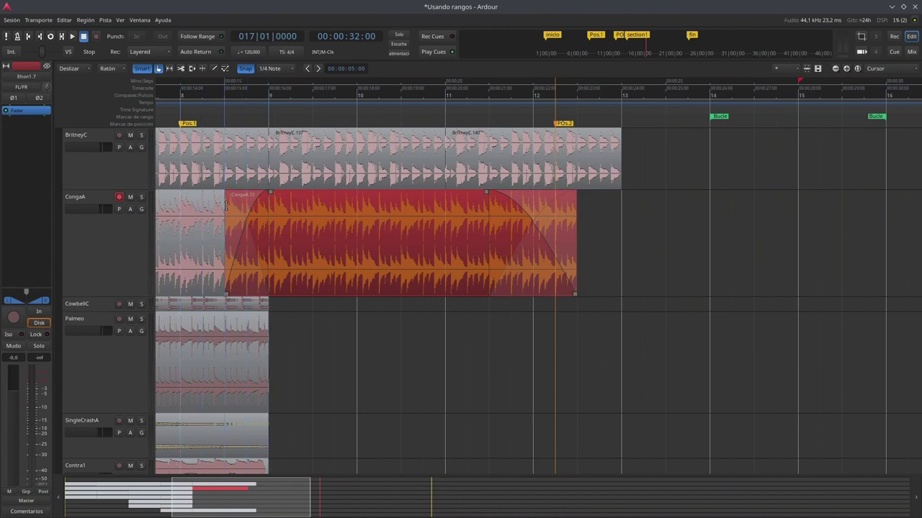
mouse_move(410, 259)
left_mouse_down()
mouse_move(469, 261)
mouse_move(406, 251)
left_mouse_up()
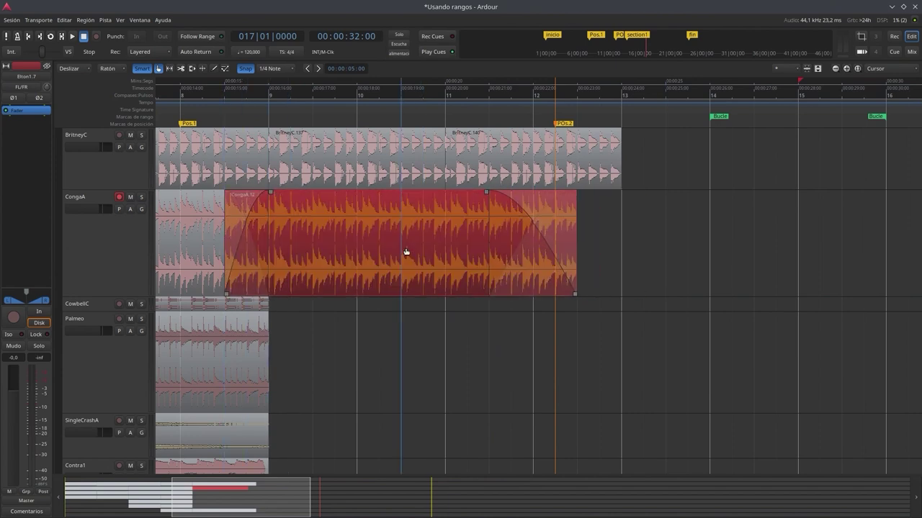
Step: Inspect the CongaA track's layer display options, Superpuestas and Apiladas, and dismiss them without changing the mode
right_click(121, 239)
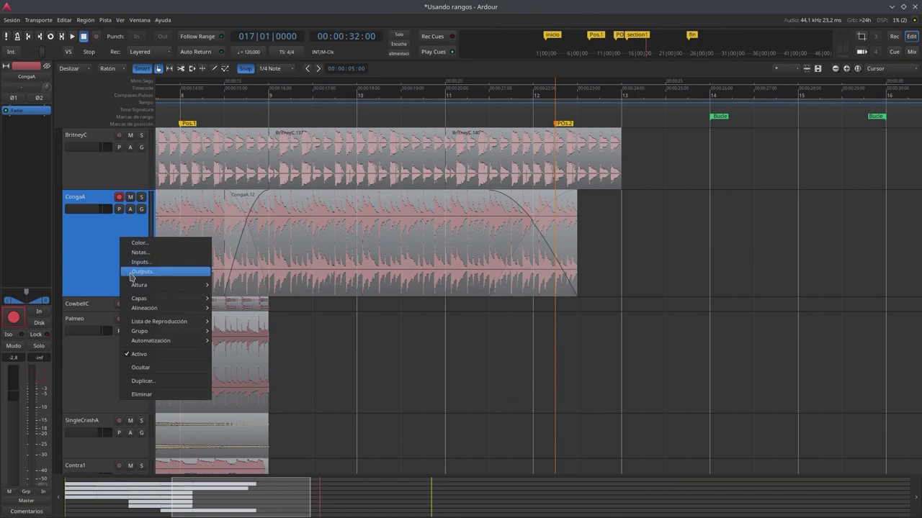
mouse_move(143, 300)
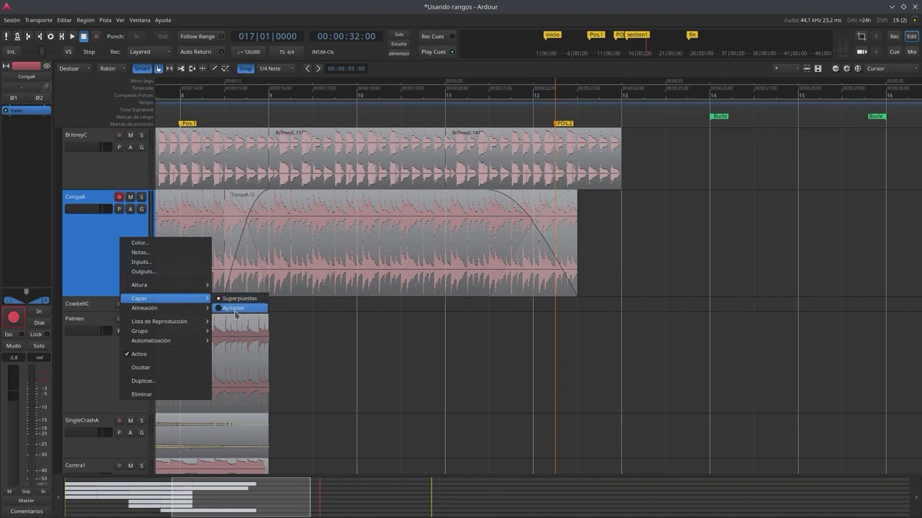
left_click(96, 250)
Step: Return to the browser tutorial and read how overlapping regions crossfade and how region layering is changed
key("alt+Tab")
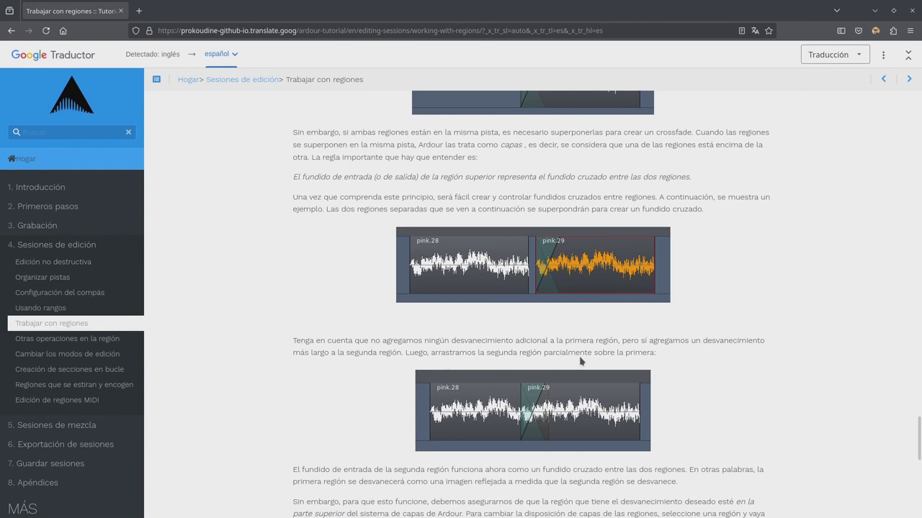
scroll(261, 412, "down", 3)
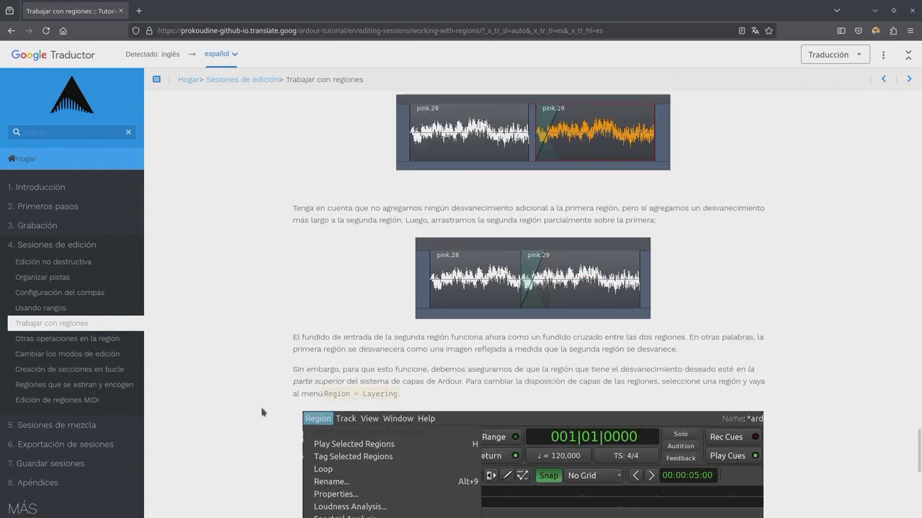
scroll(262, 412, "down", 3)
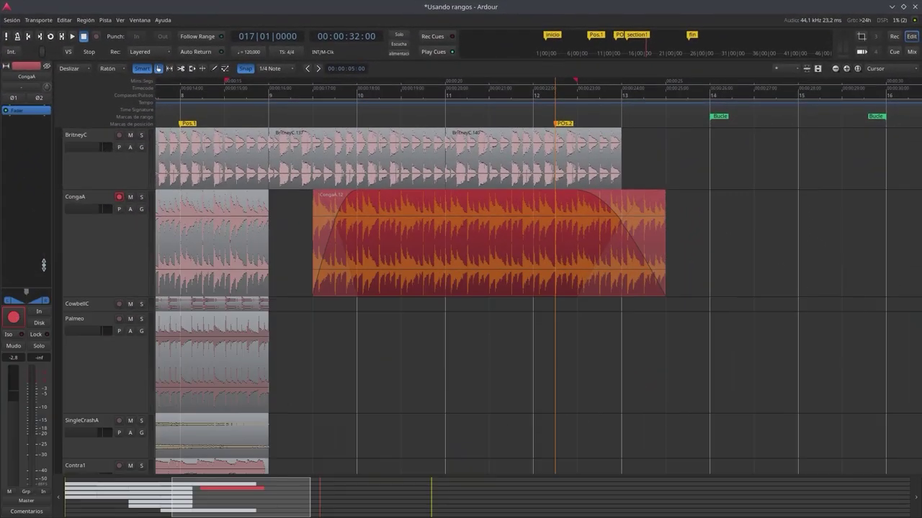
Step: In Ardour, inspect the Superposición commands for the selected CongaA region, and move that region earlier to beat 2 of bar 9
left_click(85, 20)
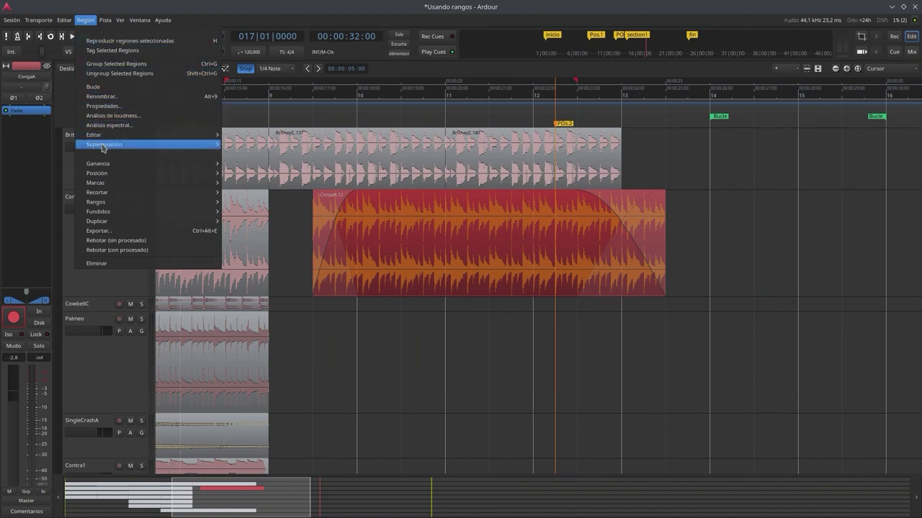
mouse_move(126, 145)
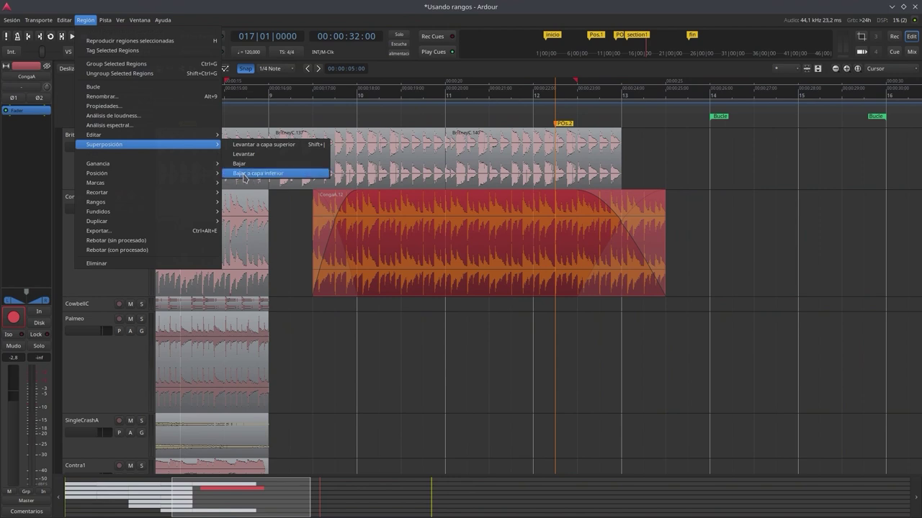
left_click(385, 239)
left_click_drag(381, 235, 357, 238)
left_click_drag(410, 254, 387, 257)
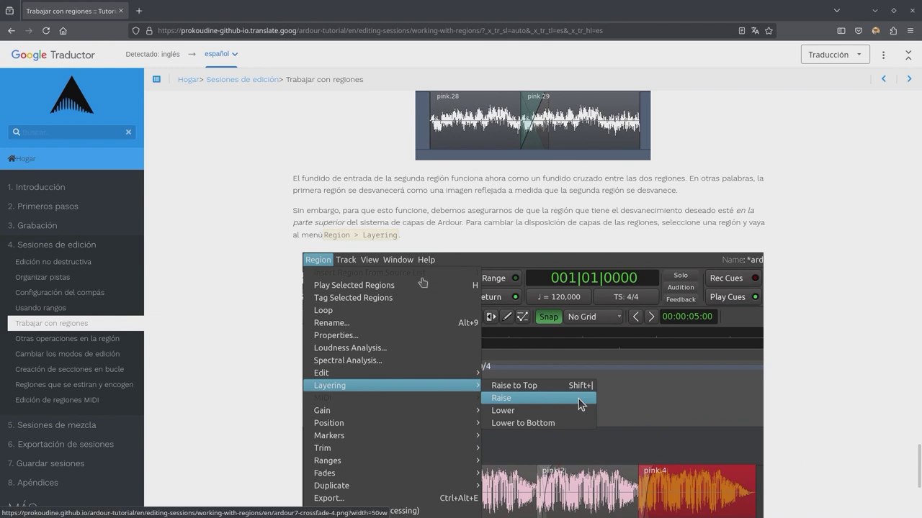
Step: Switch to the browser tutorial and read the passage on hearing the layering difference and the section on grid settings
scroll(422, 282, "down", 3)
scroll(422, 282, "down", 3)
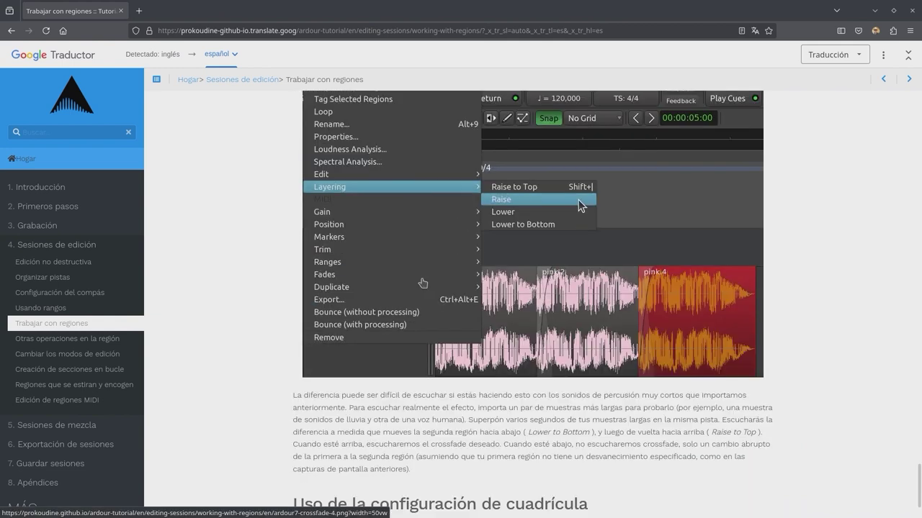
scroll(423, 282, "down", 4)
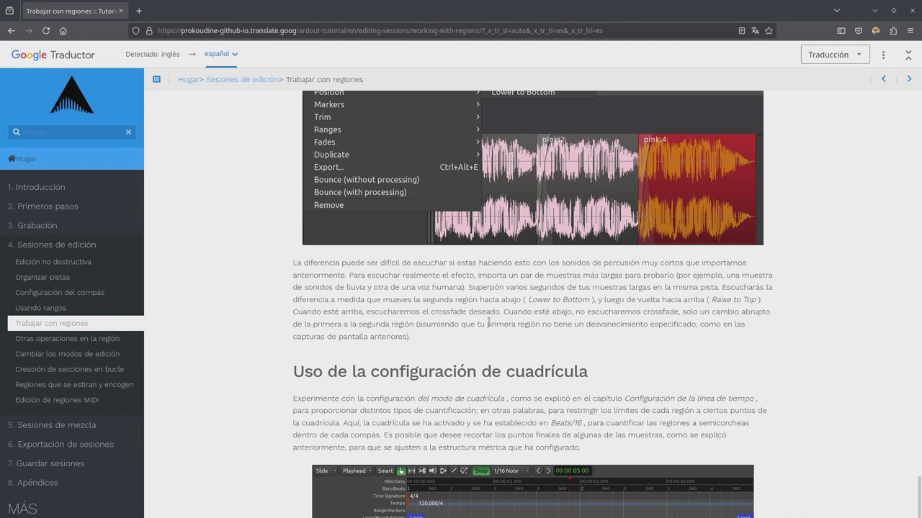
scroll(509, 315, "down", 2)
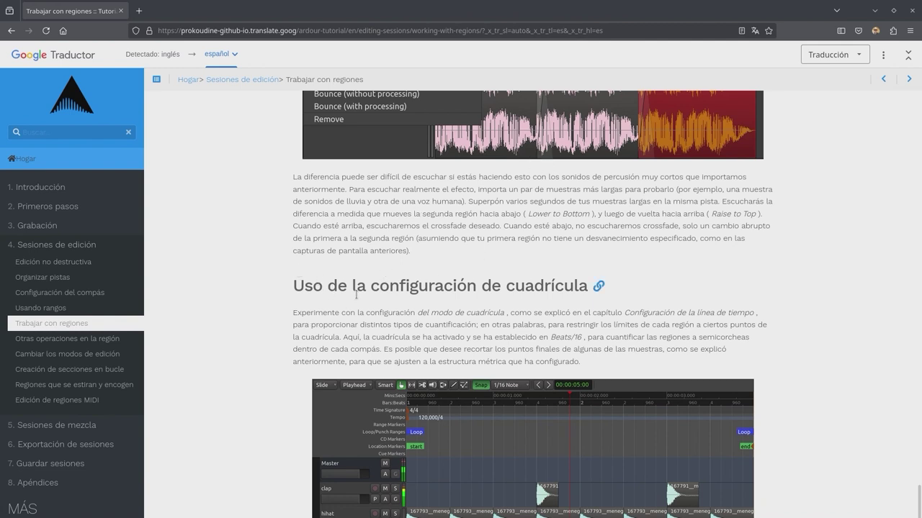
scroll(356, 293, "down", 2)
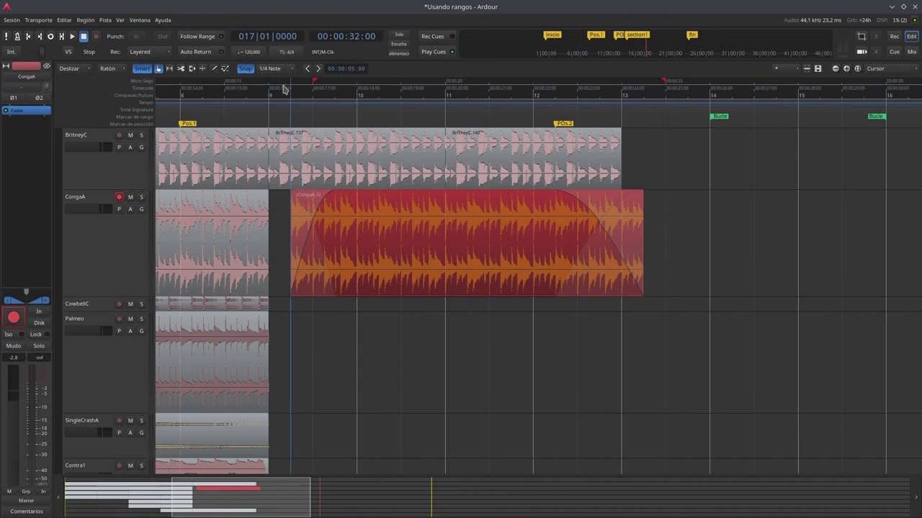
Step: In Ardour, set the snap grid to 1/32 Note and examine the finer grid lines around the end of the CongaA region
left_click(271, 69)
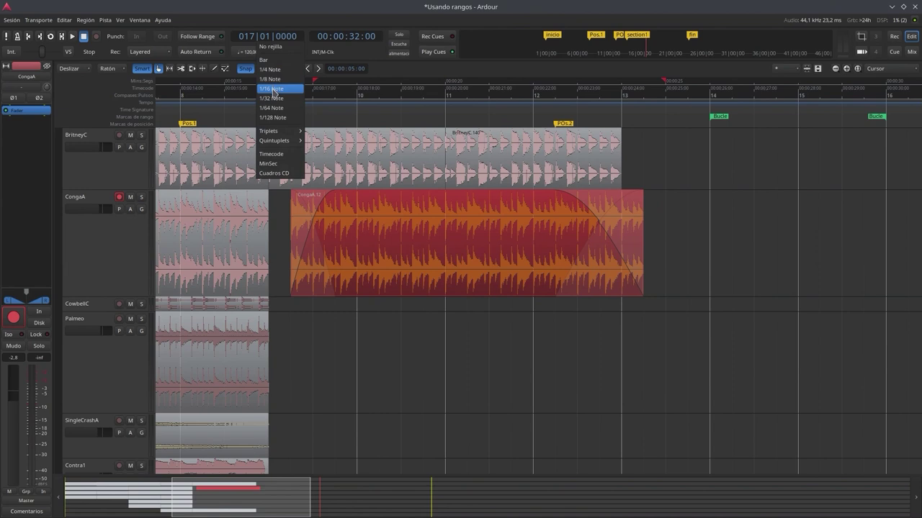
left_click(274, 98)
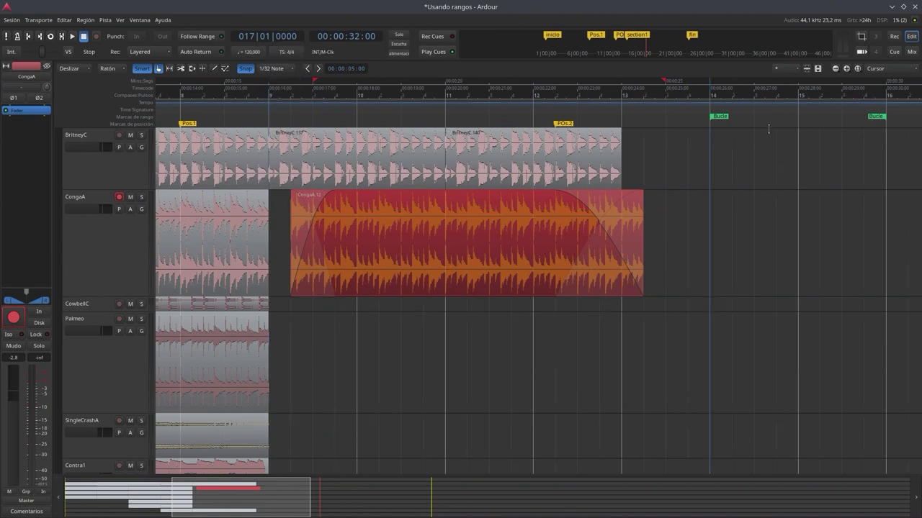
left_click(846, 69)
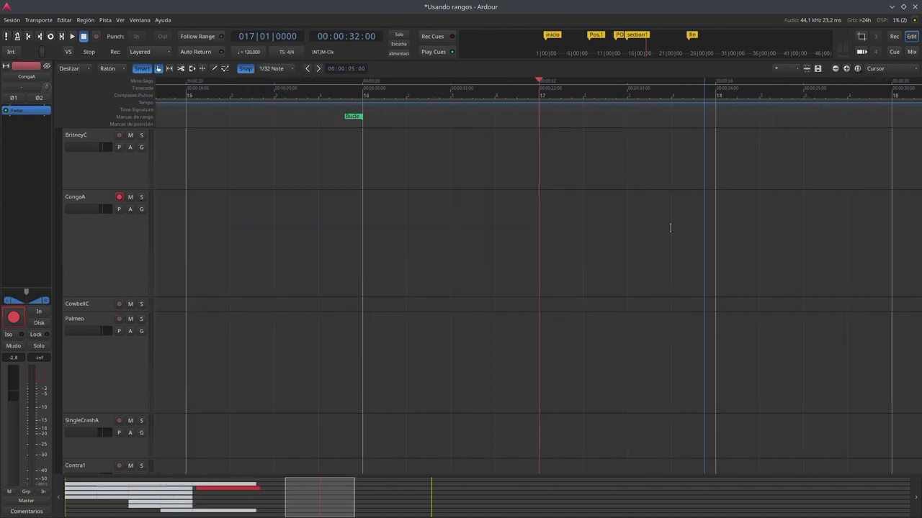
left_click_drag(340, 503, 260, 503)
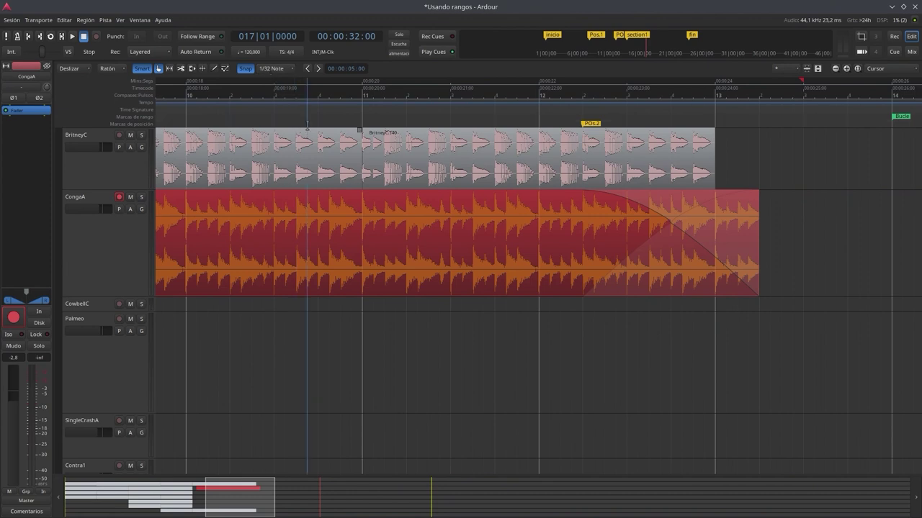
Step: Look over the available grid divisions and set the snap grid back to 1/4 Note
left_click(292, 72)
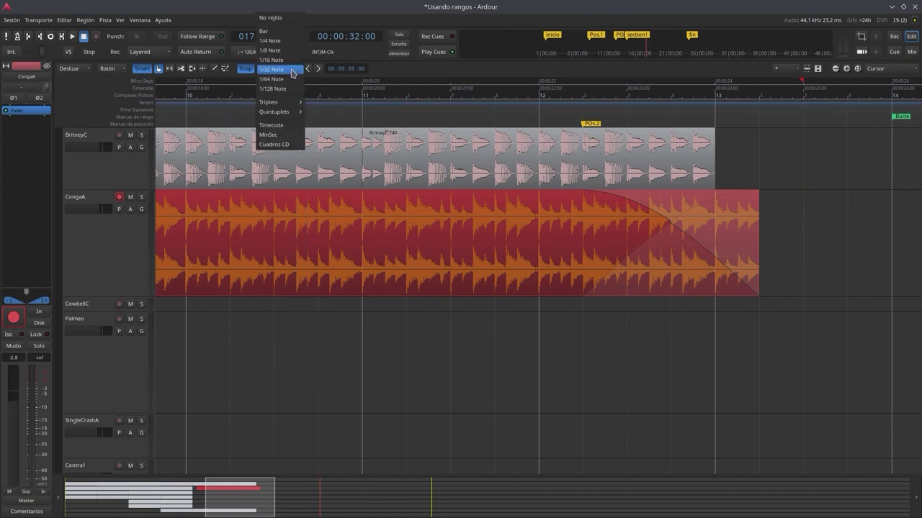
left_click(368, 390)
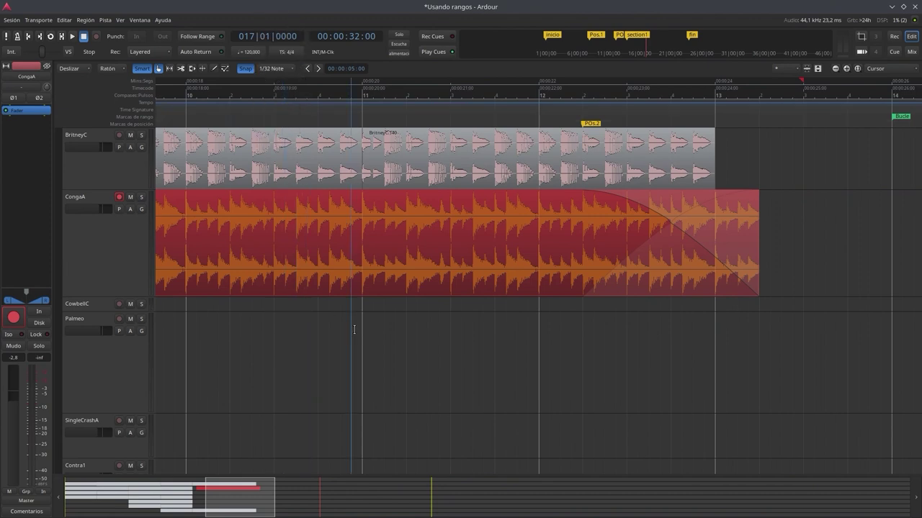
left_click(272, 69)
left_click(270, 41)
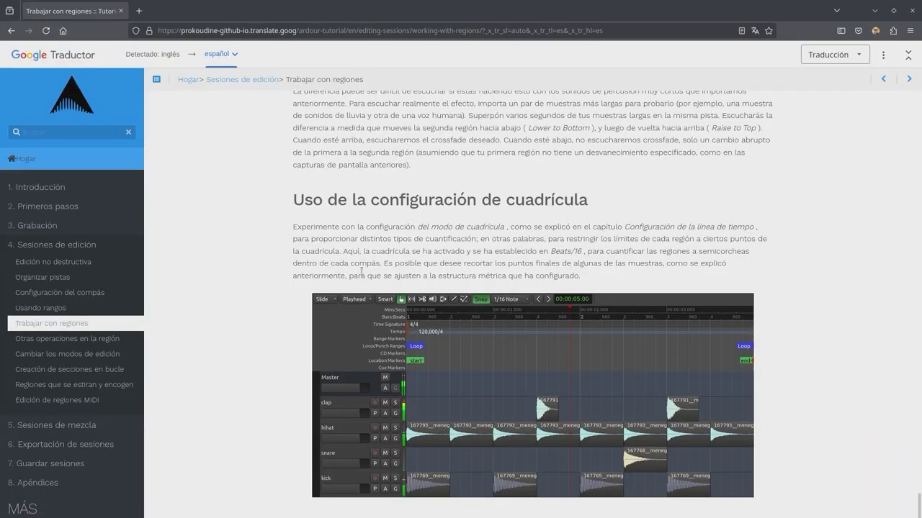
Step: Return to the browser tutorial and read the end of the grid settings section and the closing Continuo paragraph
scroll(446, 340, "down", 2)
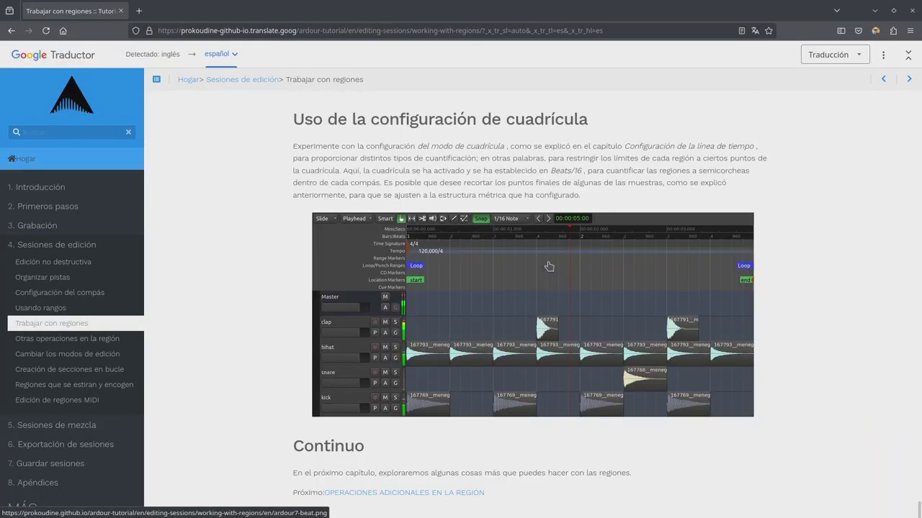